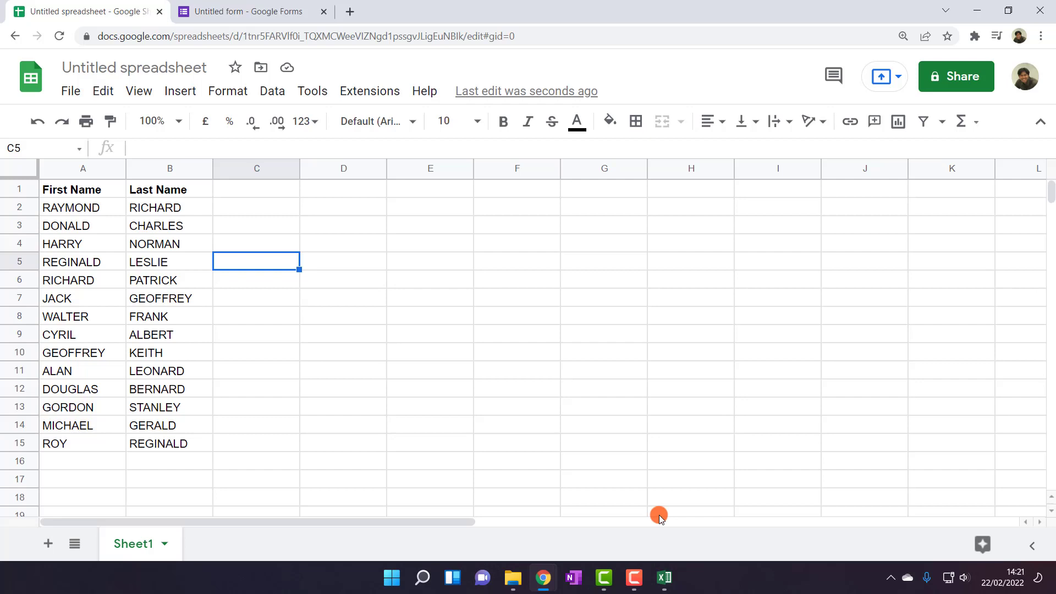
Rename the spreadsheet to 'QR Attendance'
left_click(80, 193)
left_click(115, 68)
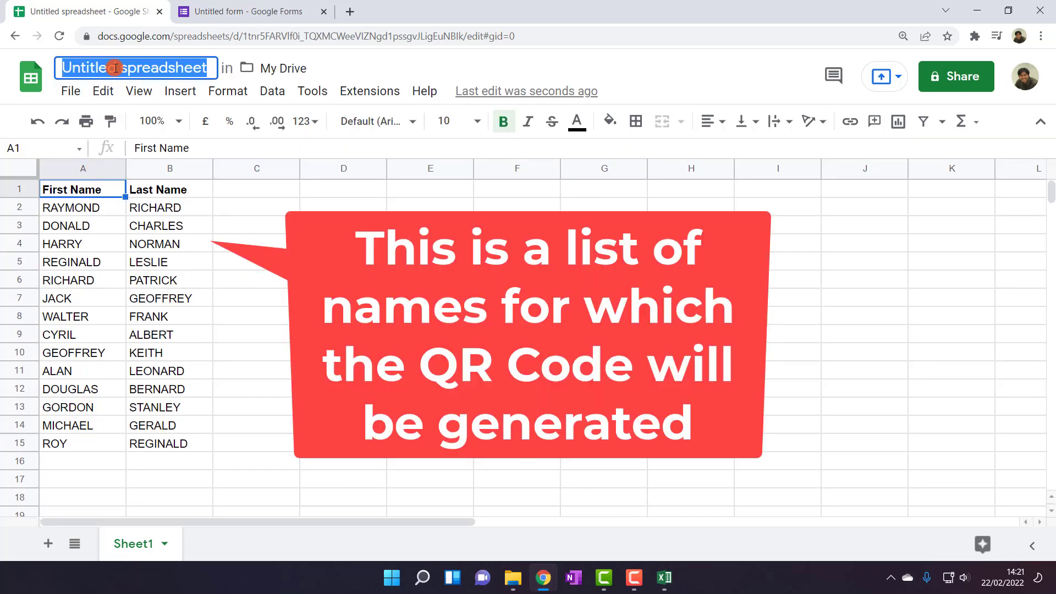
type("QR")
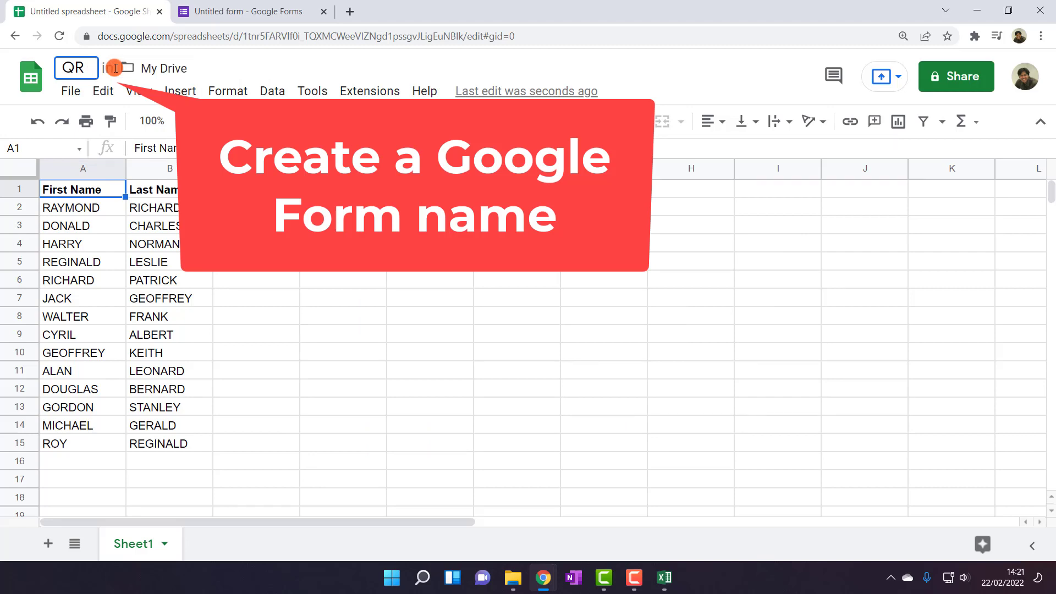
type(" A")
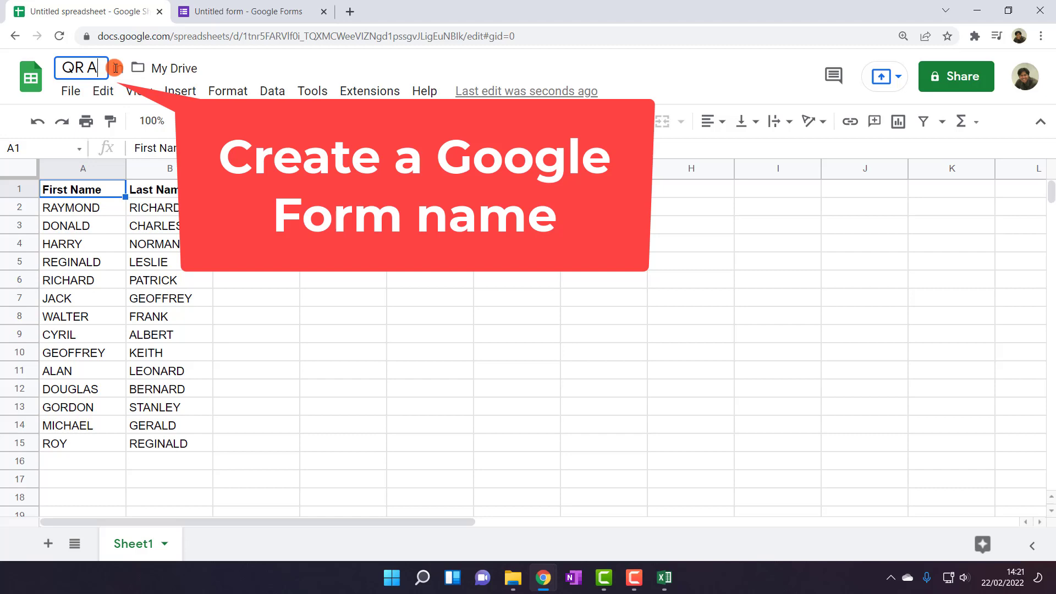
type("ttenda")
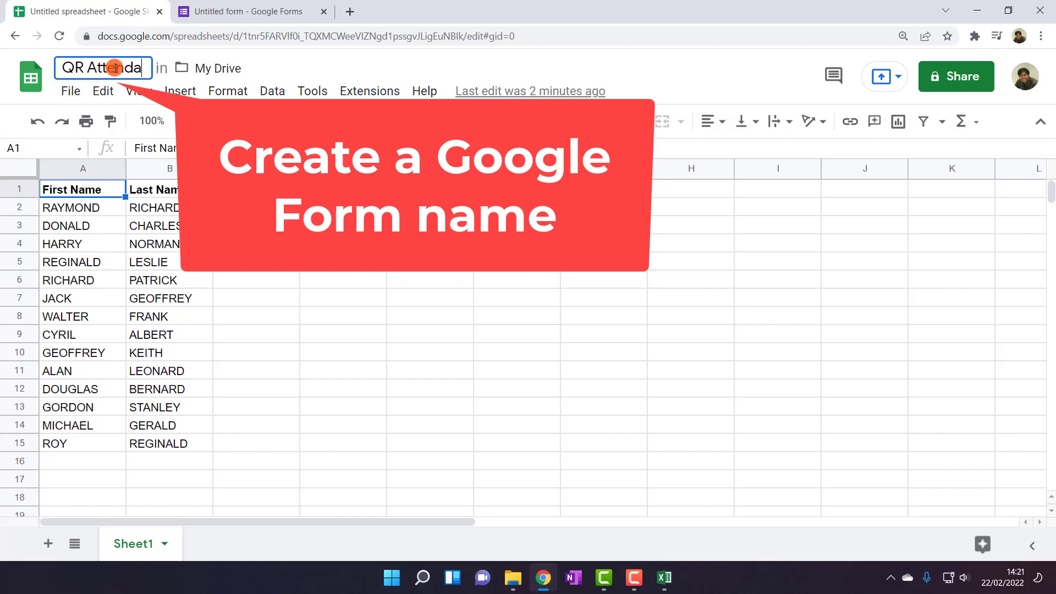
type("nce")
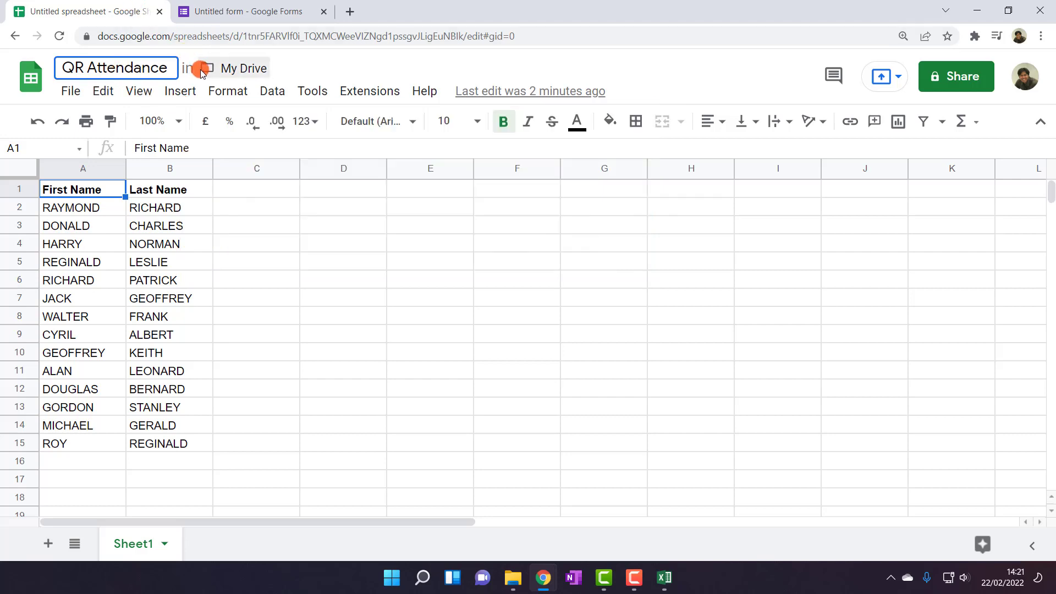
left_click(240, 258)
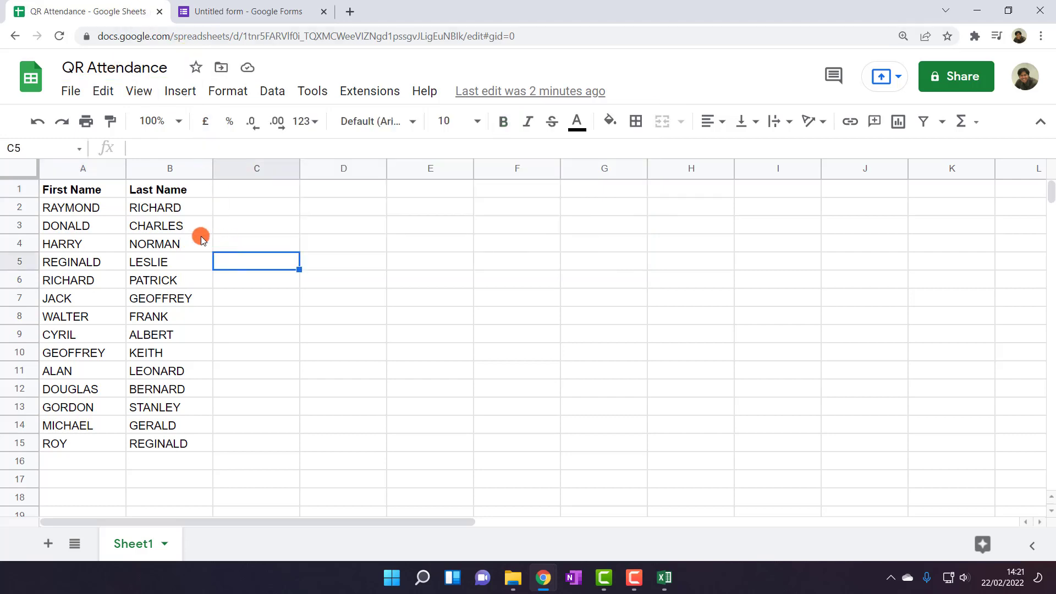
Widen the First Name and Last Name columns and insert an empty column before them
left_click_drag(125, 168, 167, 169)
left_click_drag(253, 168, 271, 169)
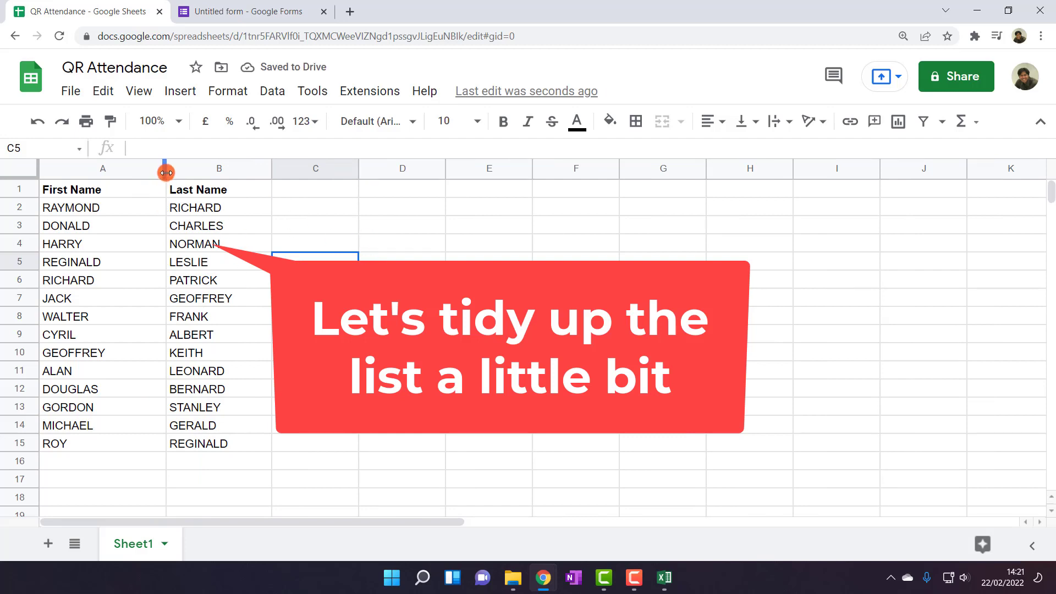
left_click_drag(165, 168, 155, 168)
left_click(64, 175)
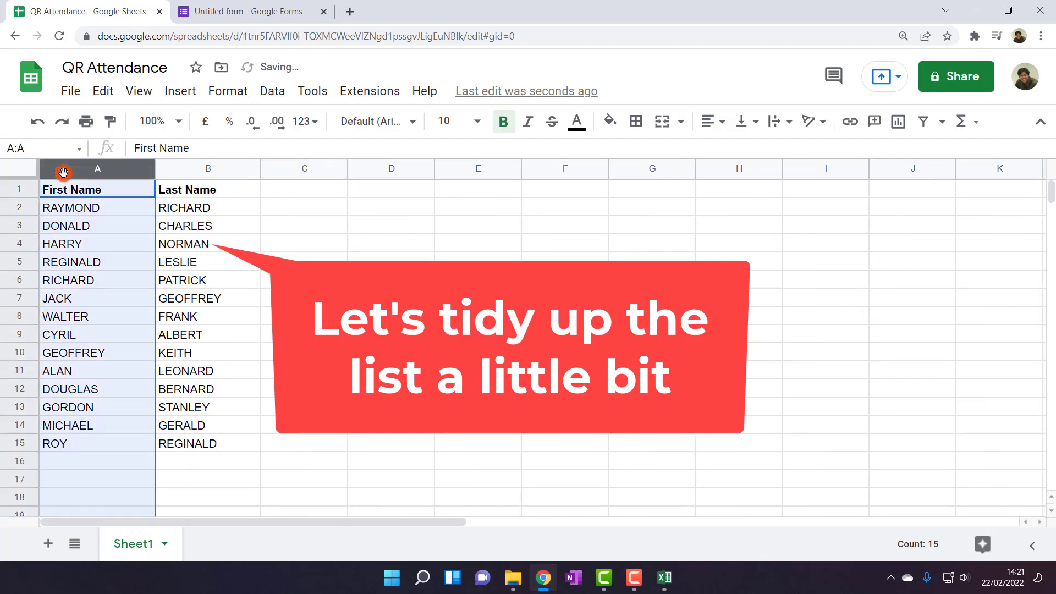
right_click(78, 182)
left_click(127, 262)
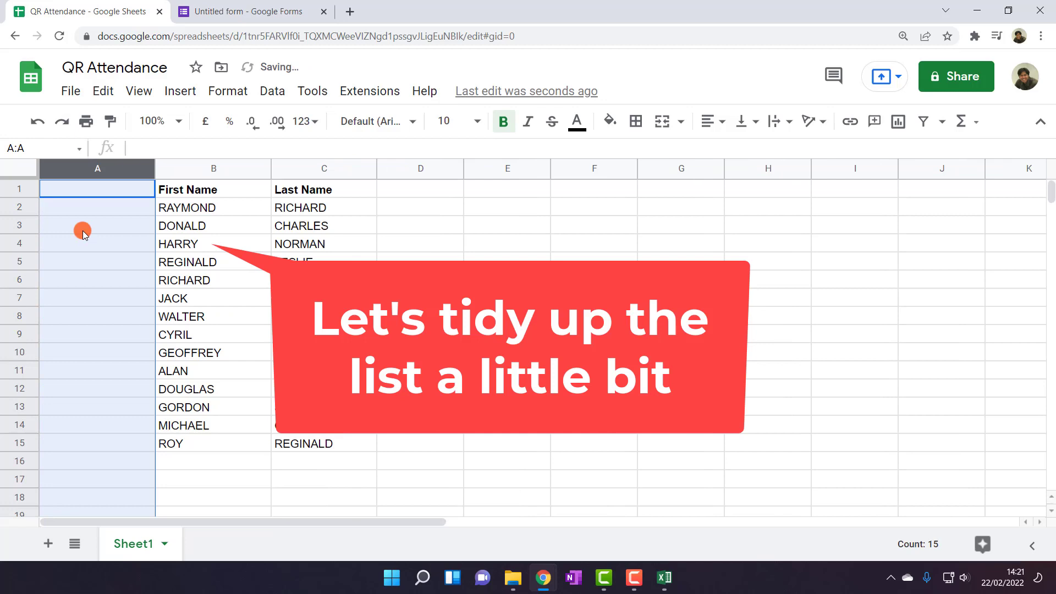
Head the new column A 'No' and number the students 1 to 14
left_click(83, 192)
type("No")
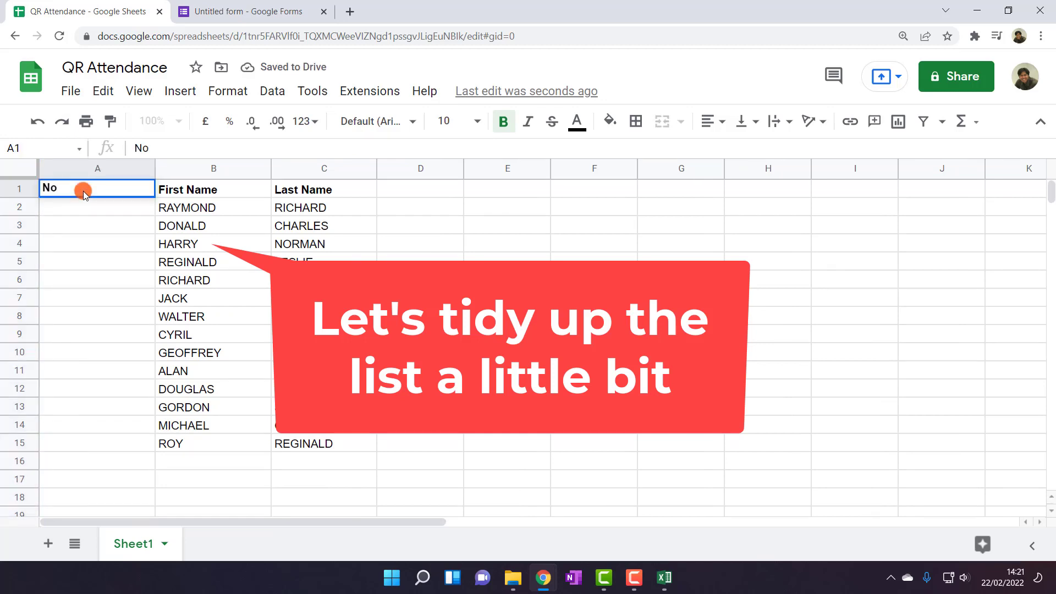
key("Return")
type("1")
key("Return")
type("2")
key("Return")
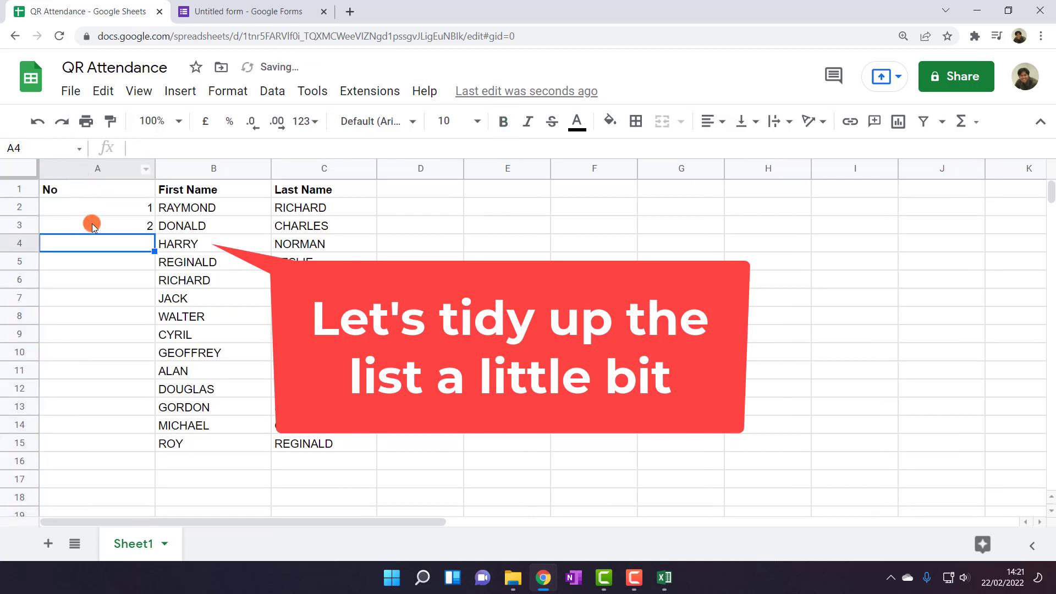
type("3")
key("Return")
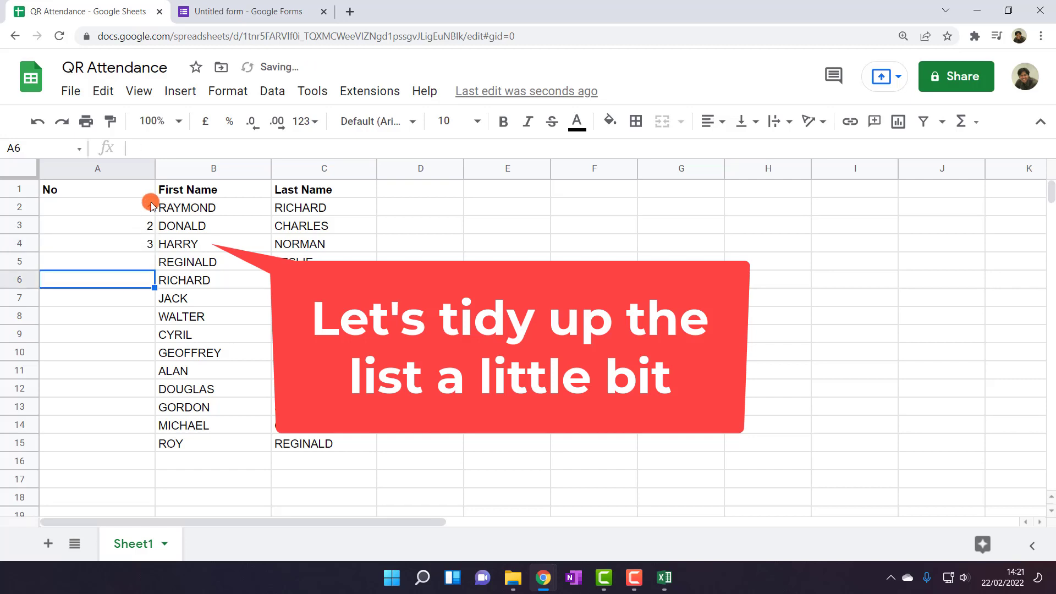
left_click_drag(146, 205, 142, 242)
double_click(154, 249)
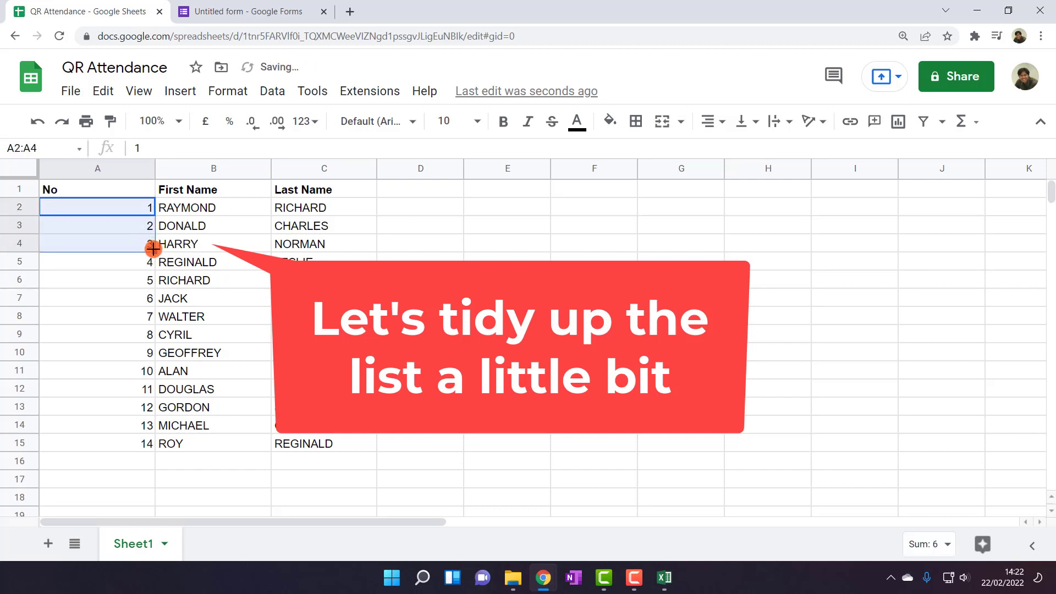
Auto-fit column A to its numbers and select cell D1 for a new header
double_click(154, 172)
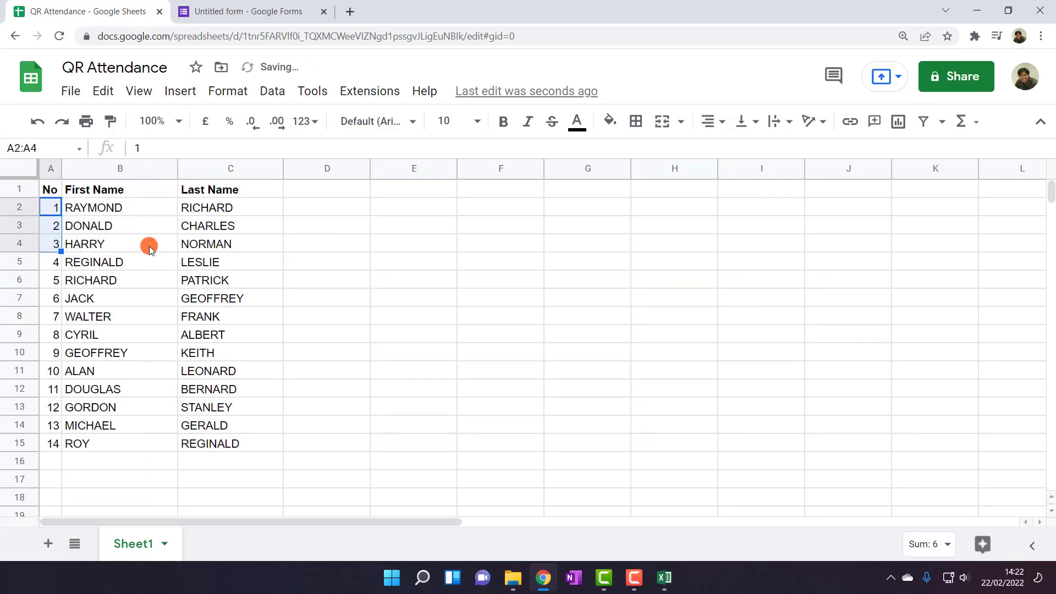
left_click(148, 243)
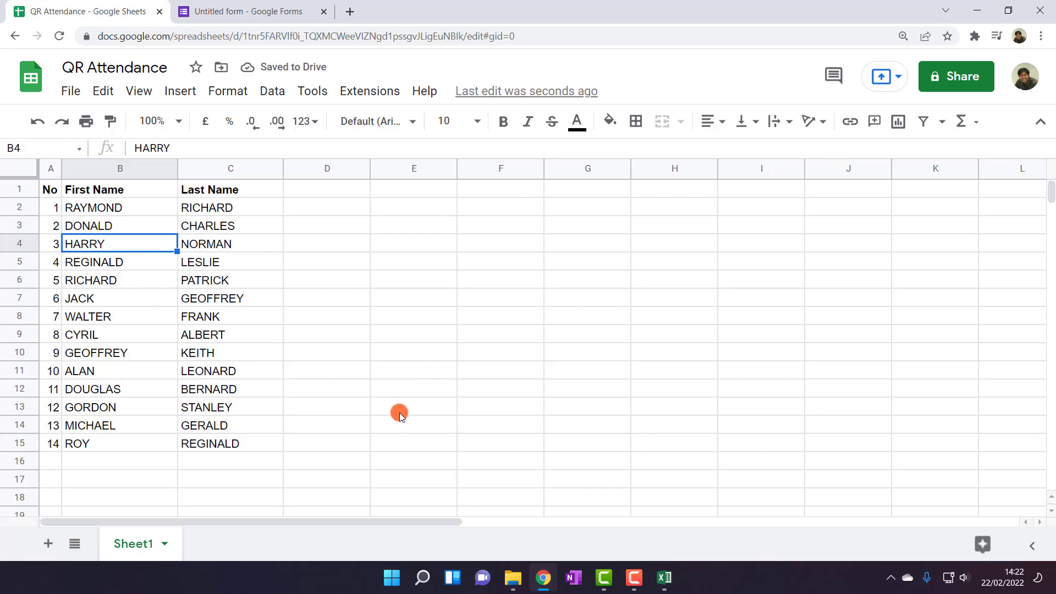
key("F9")
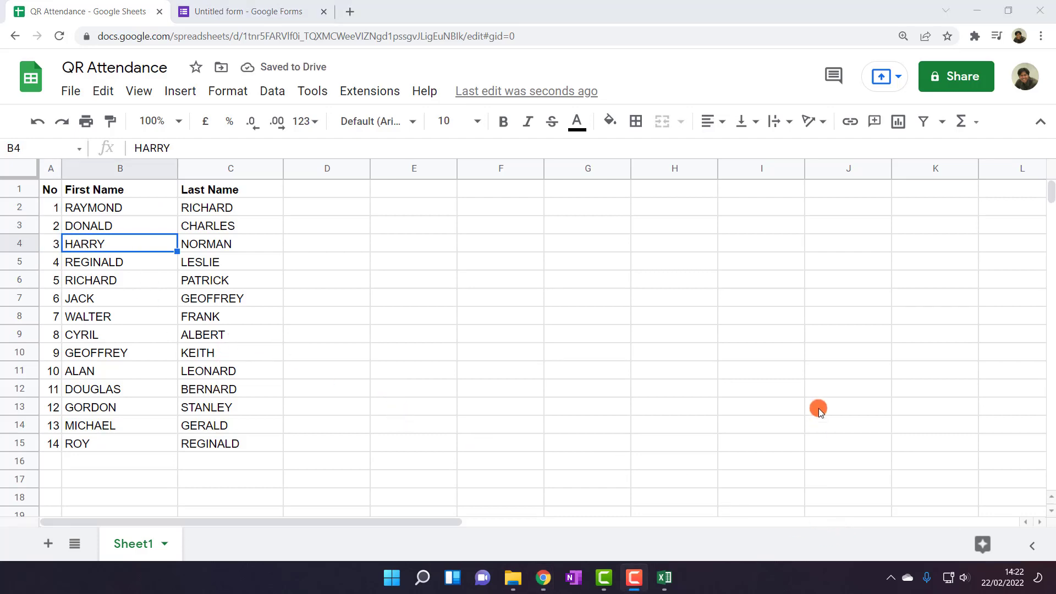
left_click(379, 329)
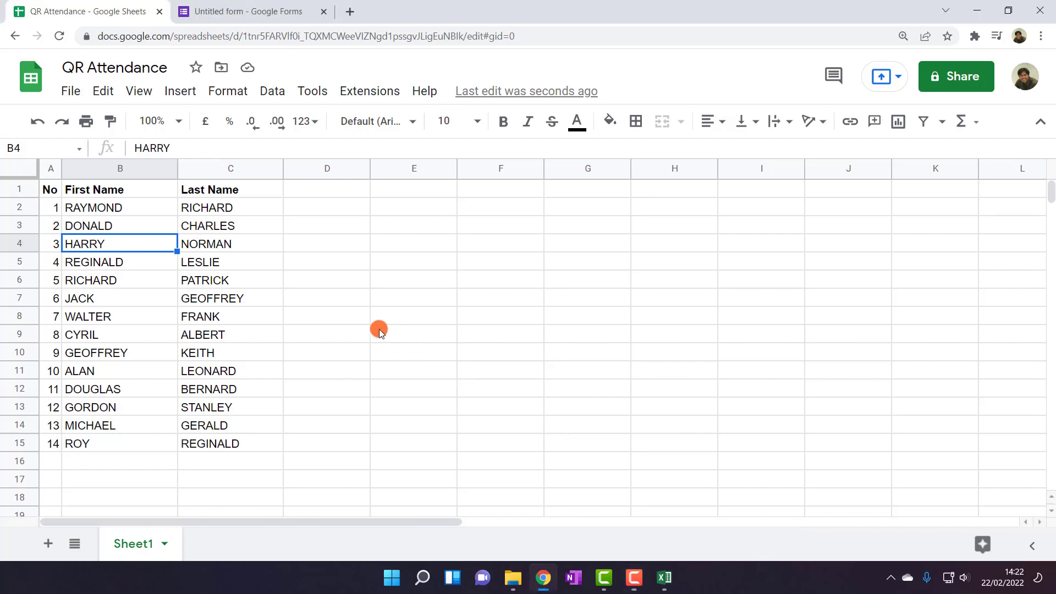
left_click(317, 223)
left_click(312, 192)
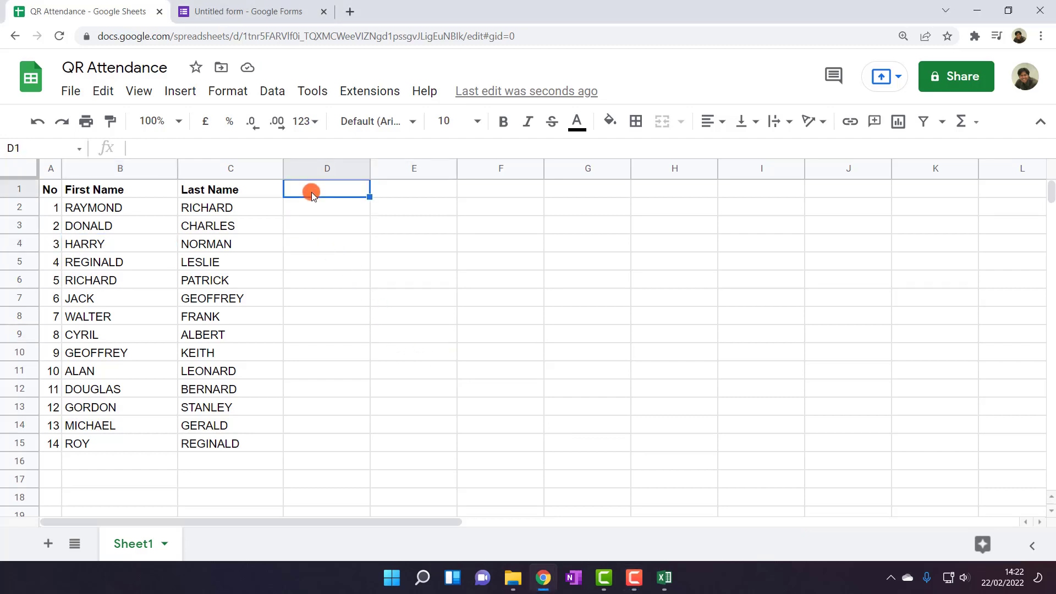
Add a bold 'Full Name' header in D1, copying the Last Name header's format
type("Full nam")
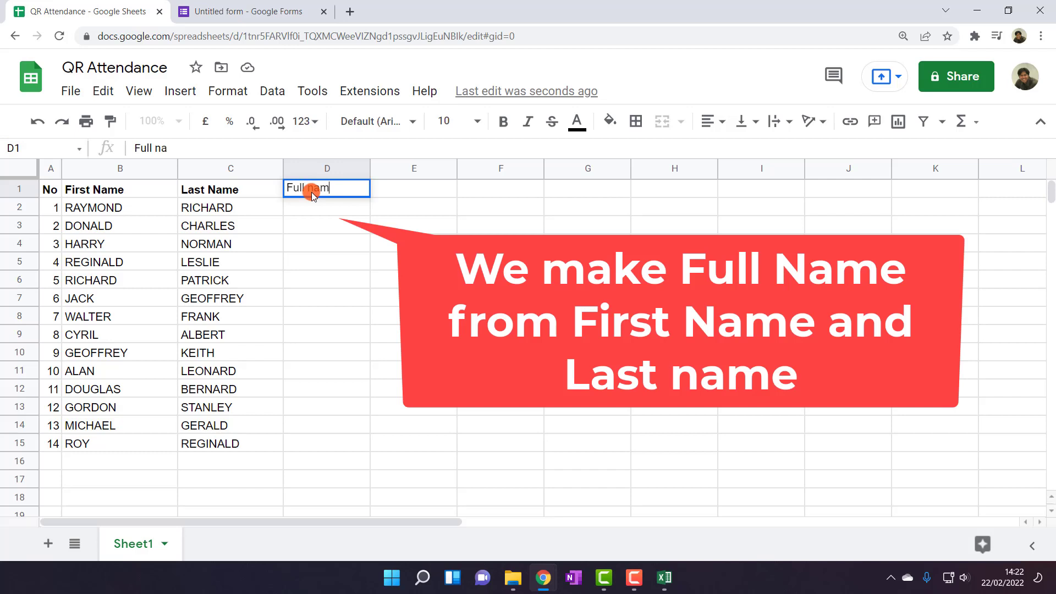
type("e")
key("Return")
left_click(313, 184)
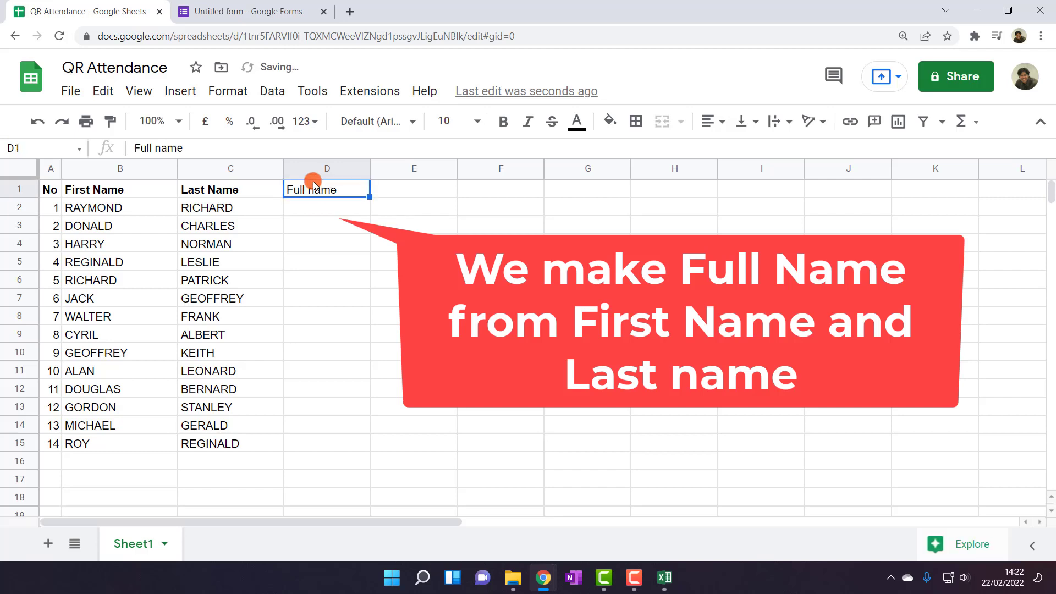
left_click(157, 148)
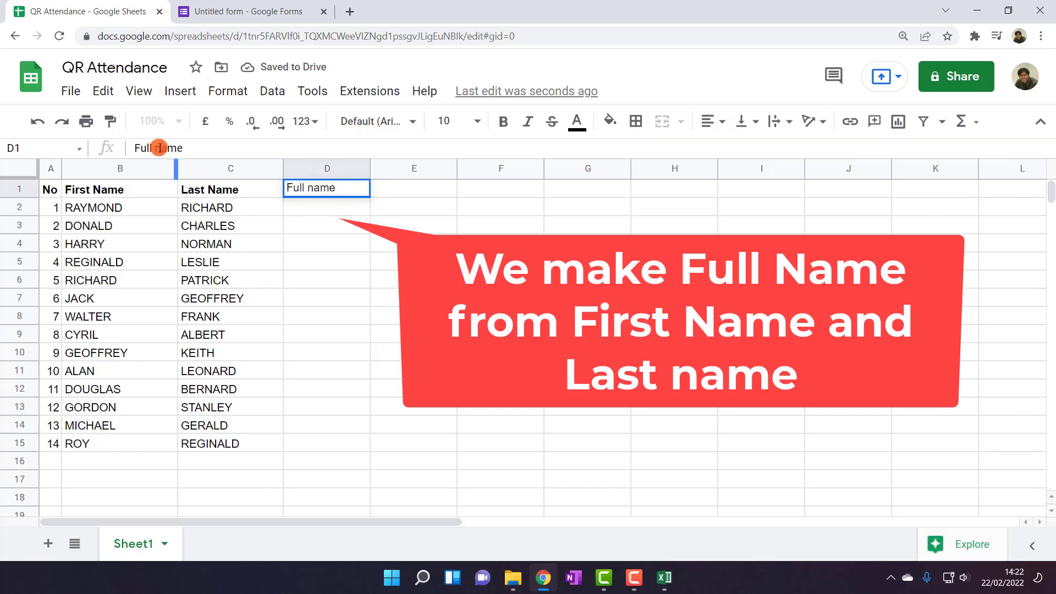
key("BackSpace")
type("N")
left_click(330, 227)
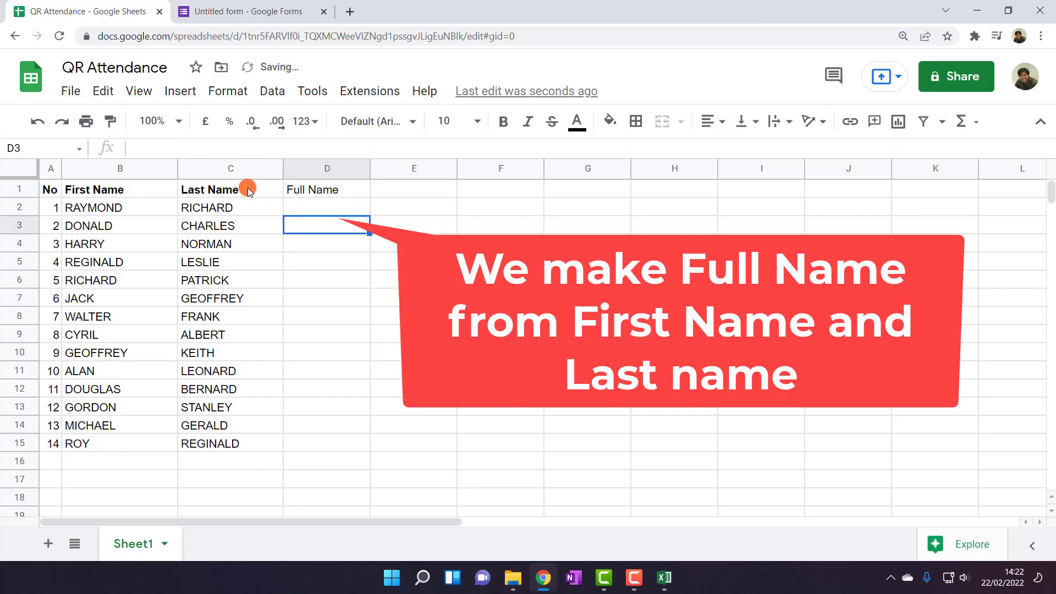
left_click(248, 190)
left_click(110, 121)
left_click(316, 193)
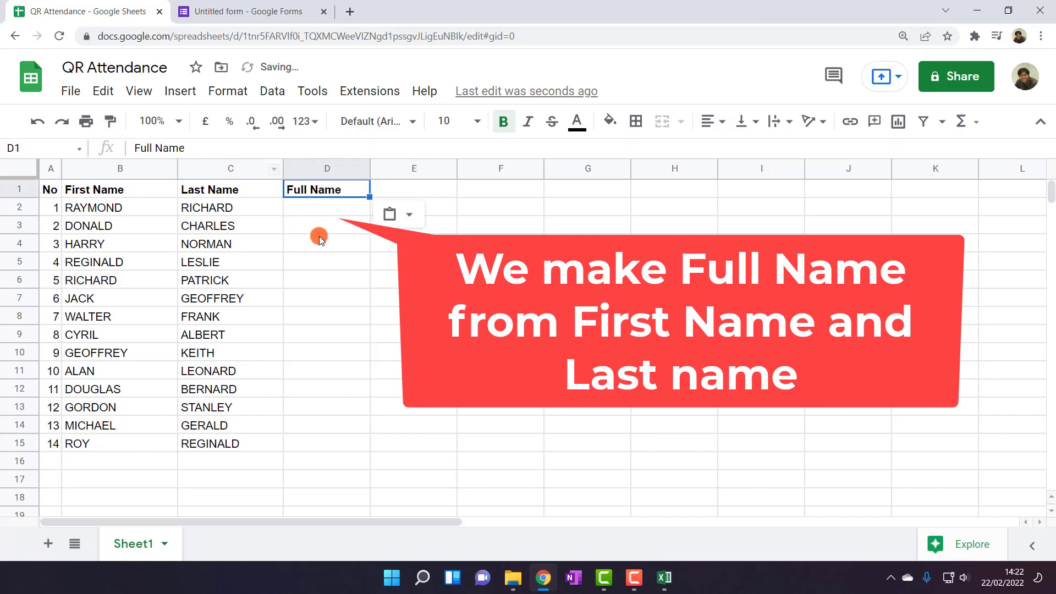
left_click(320, 239)
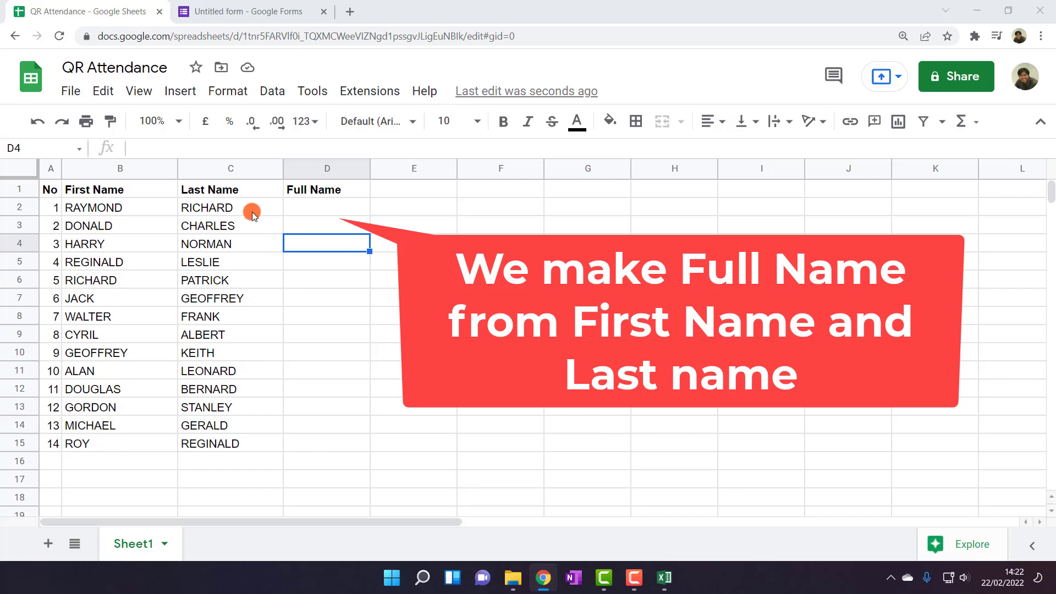
Enter =B2&" "&C2 in D2 to join first and last names, widening column D
left_click(324, 208)
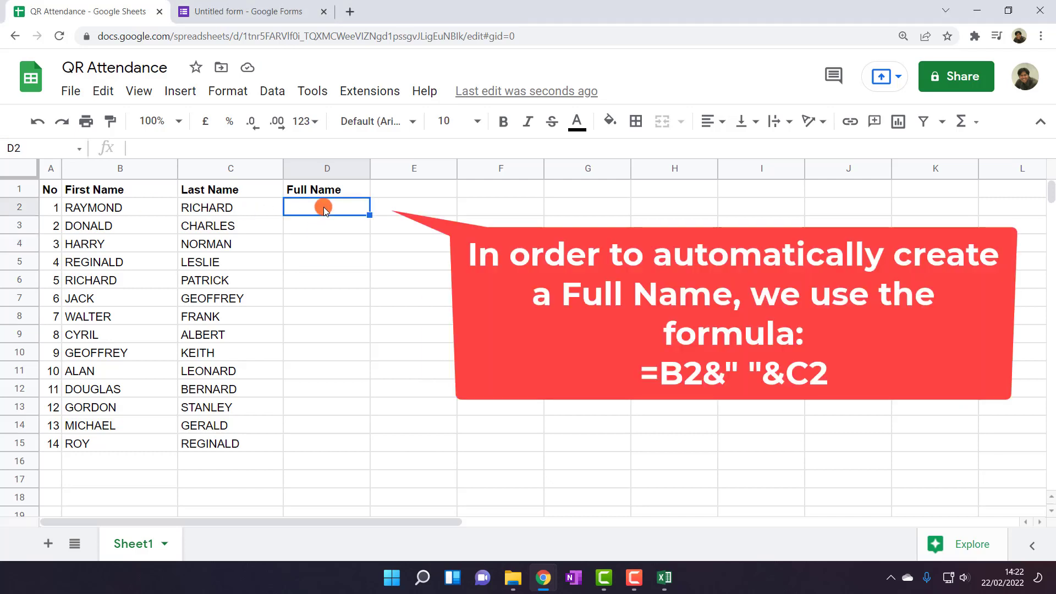
type("=")
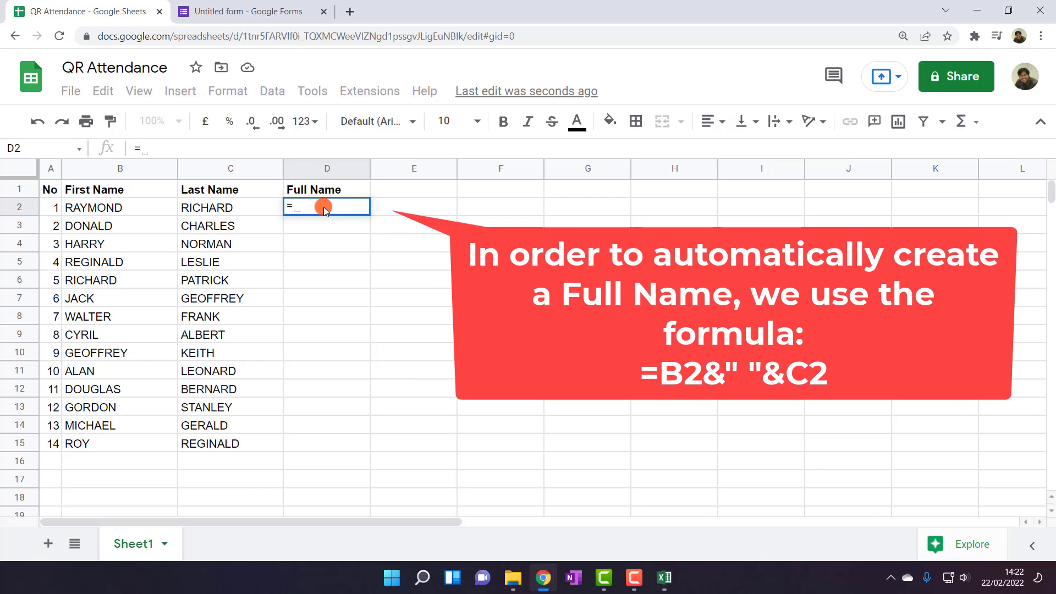
left_click(148, 210)
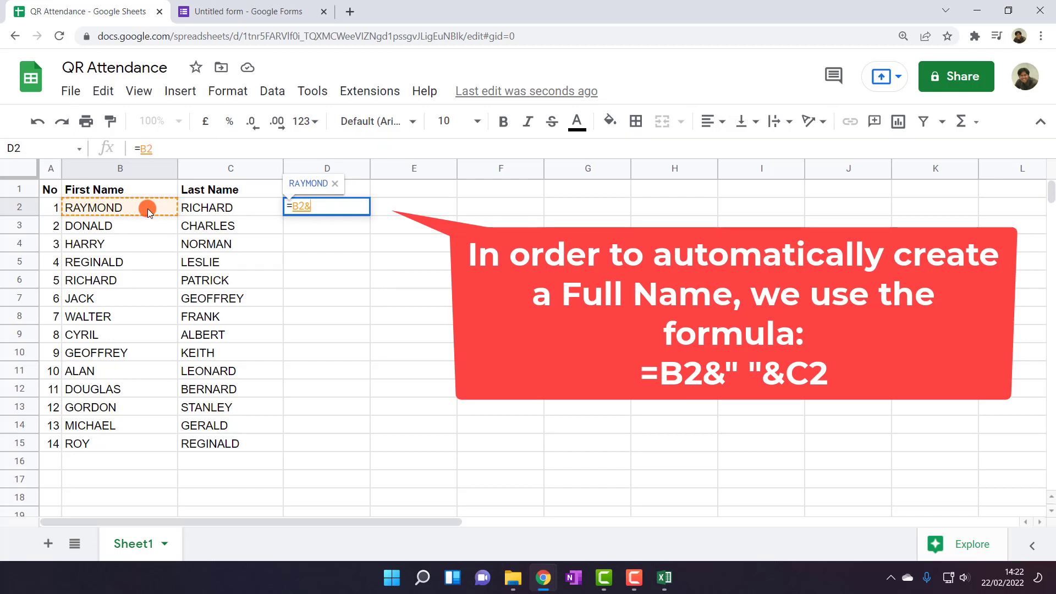
type("&\"")
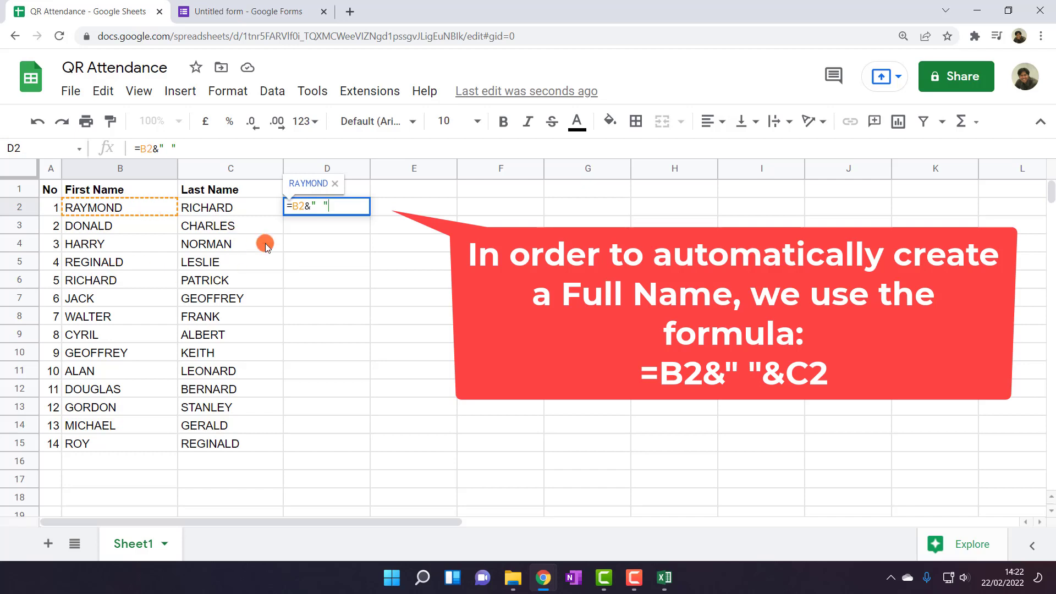
left_click(242, 206)
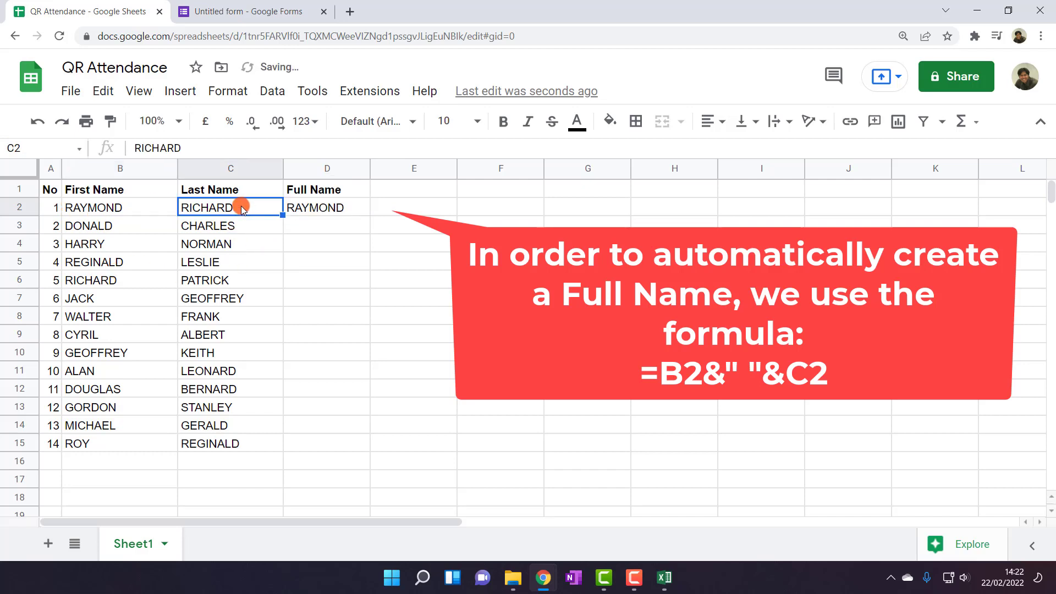
left_click_drag(368, 167, 421, 167)
left_click(346, 207)
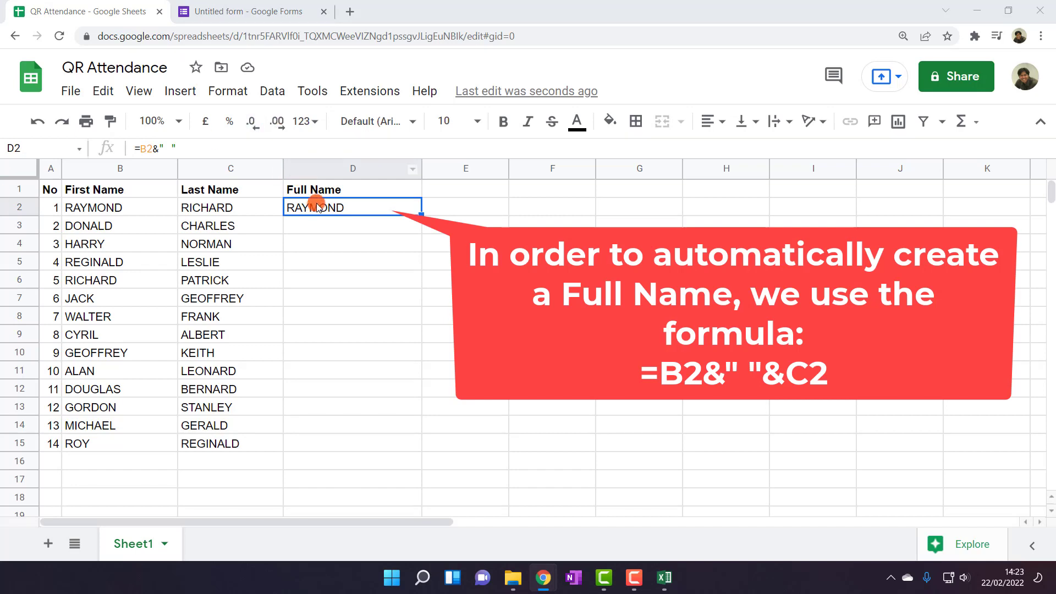
left_click(168, 153)
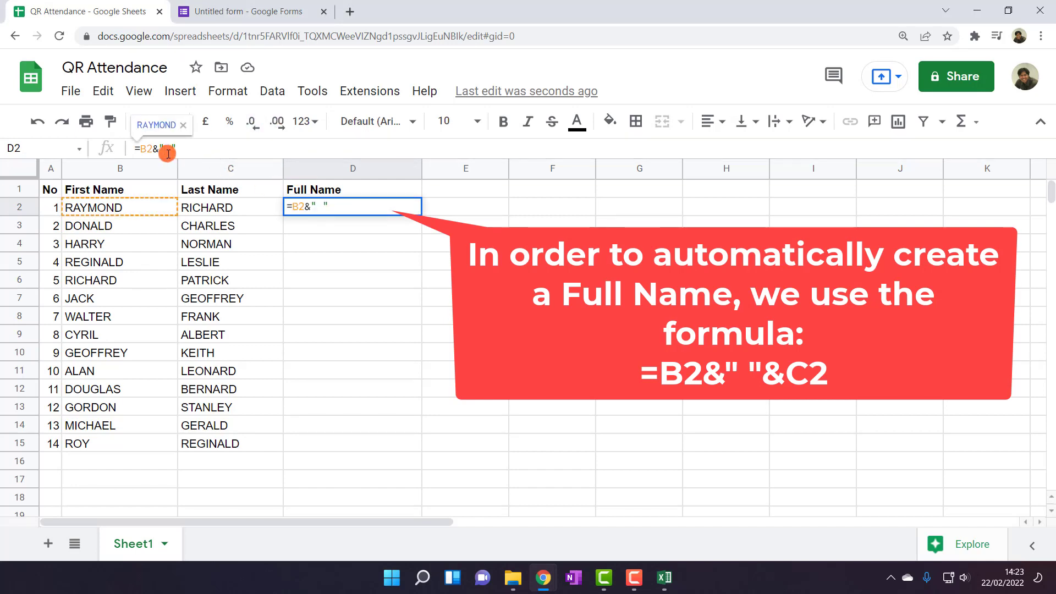
left_click(177, 149)
type("&")
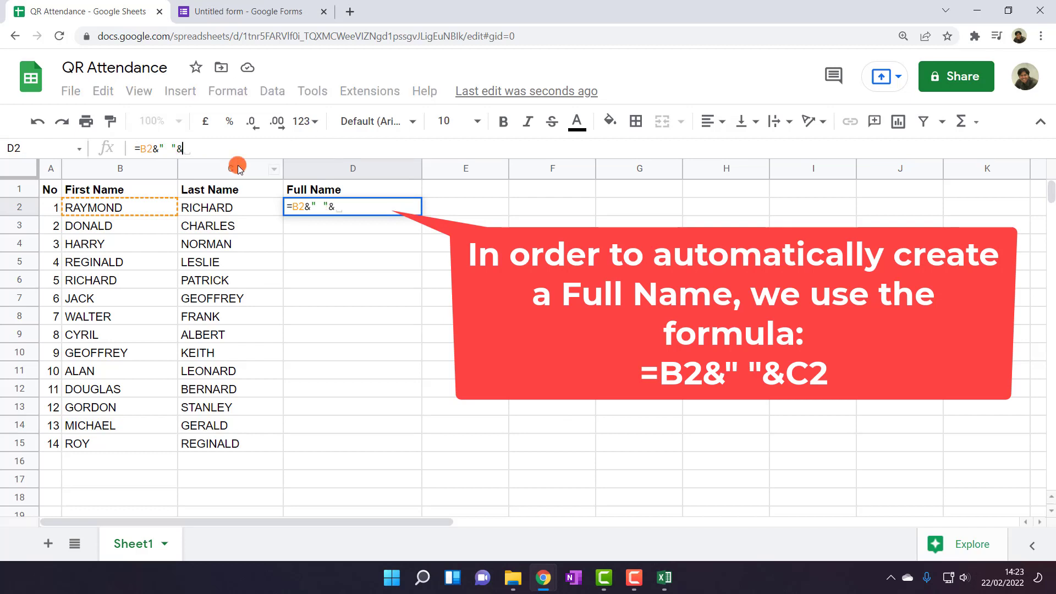
left_click(244, 209)
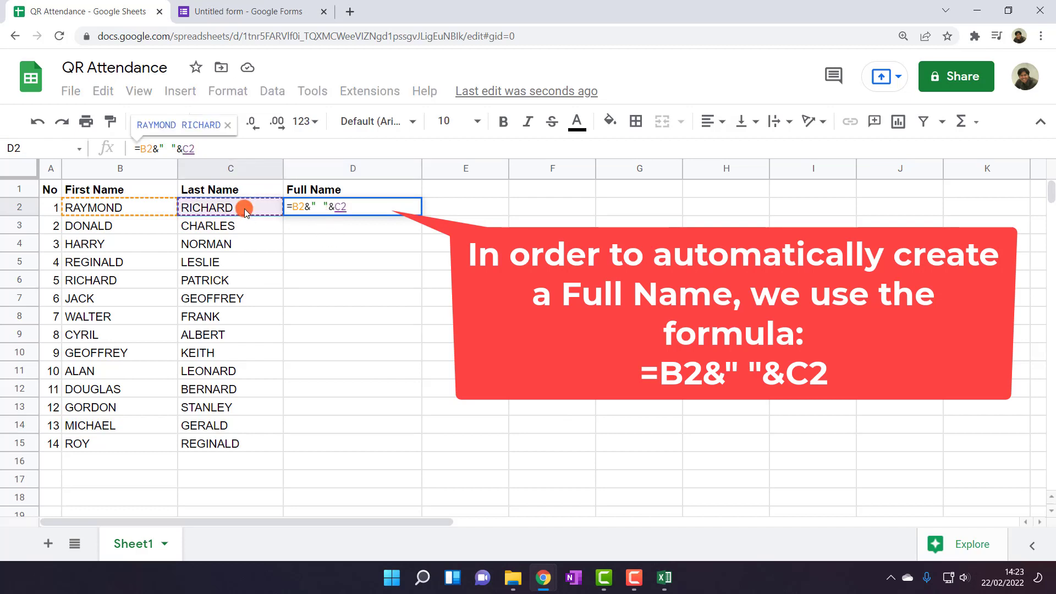
key("Return")
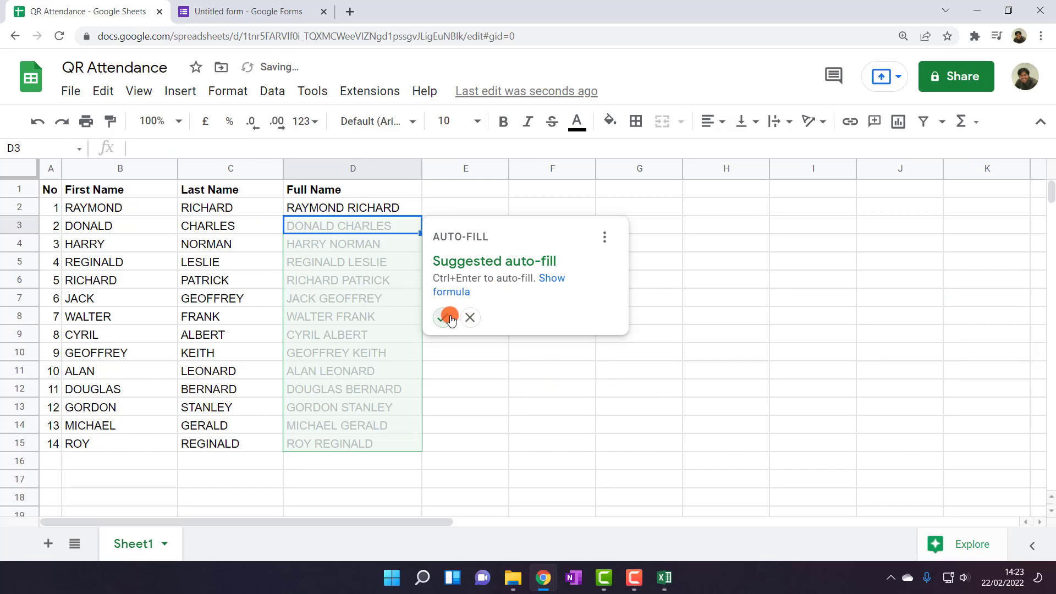
Fill the full-name formula down to D15 and check the results
left_click(444, 318)
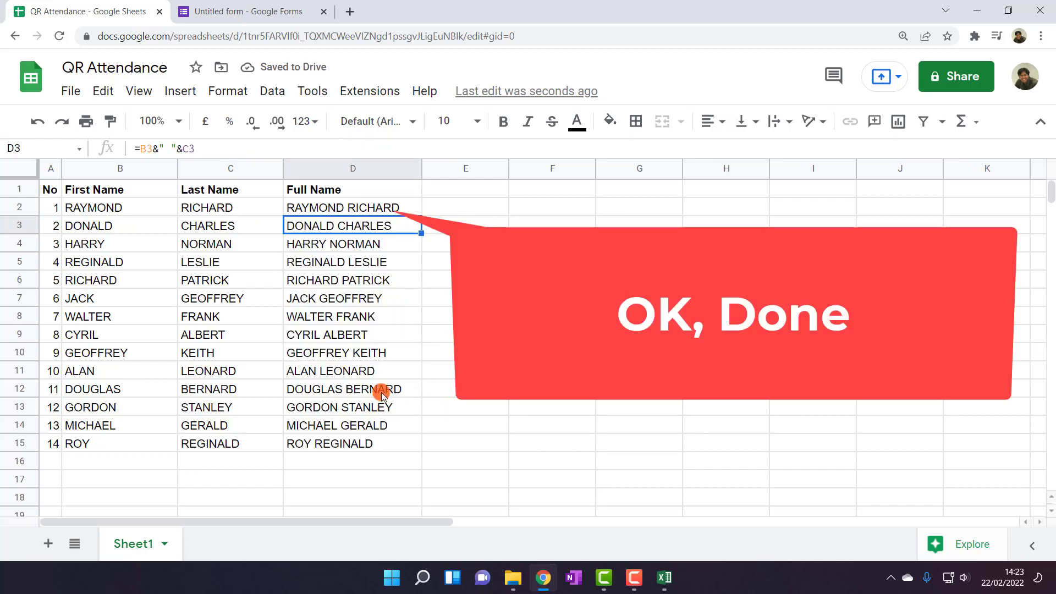
left_click(431, 323)
left_click(410, 333)
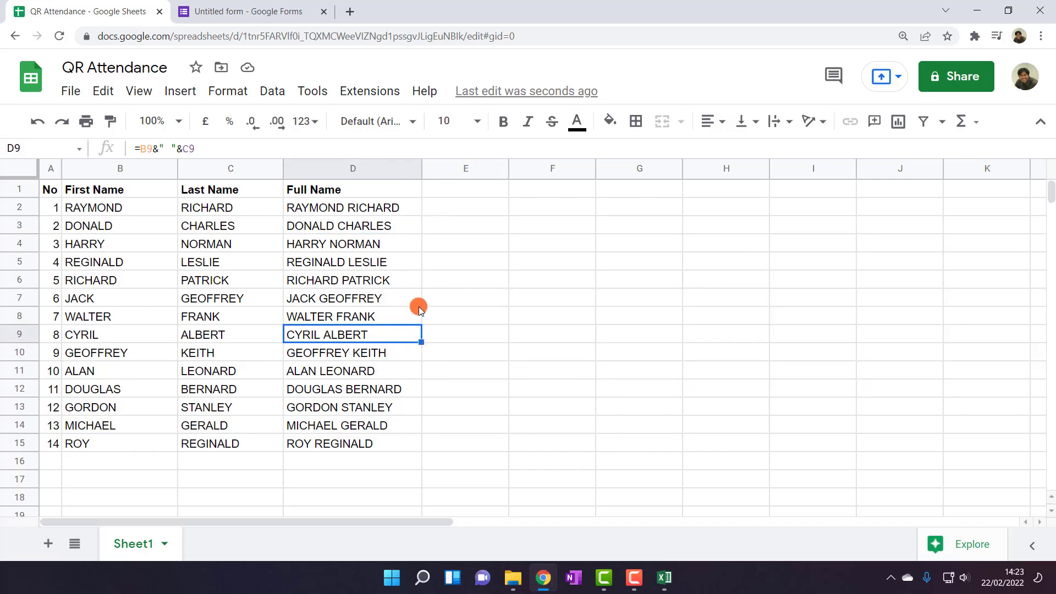
left_click(258, 11)
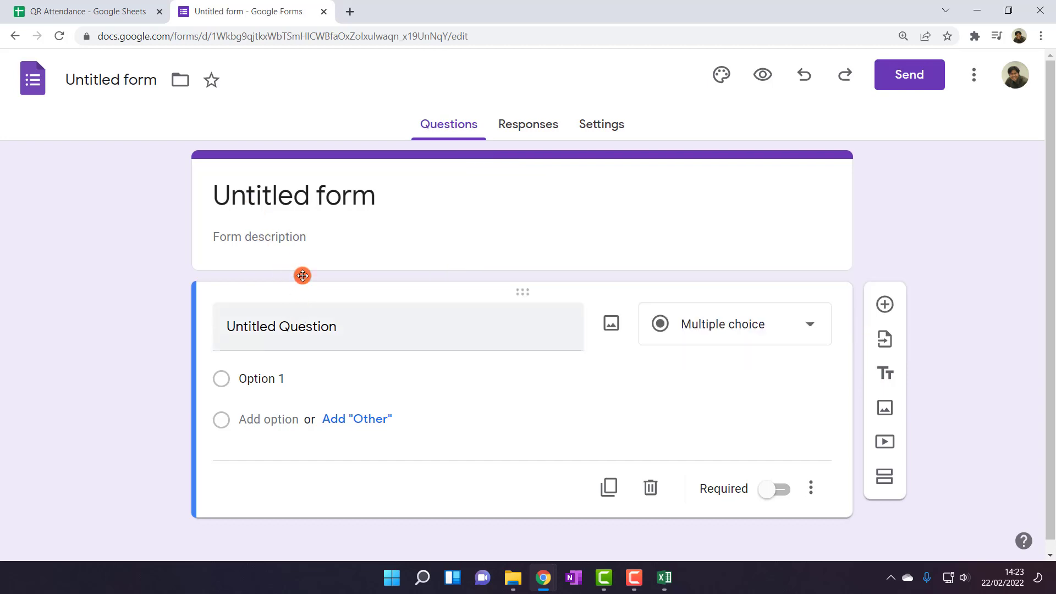
Title the form 'Welcome back to class!!'
left_click(308, 197)
double_click(311, 196)
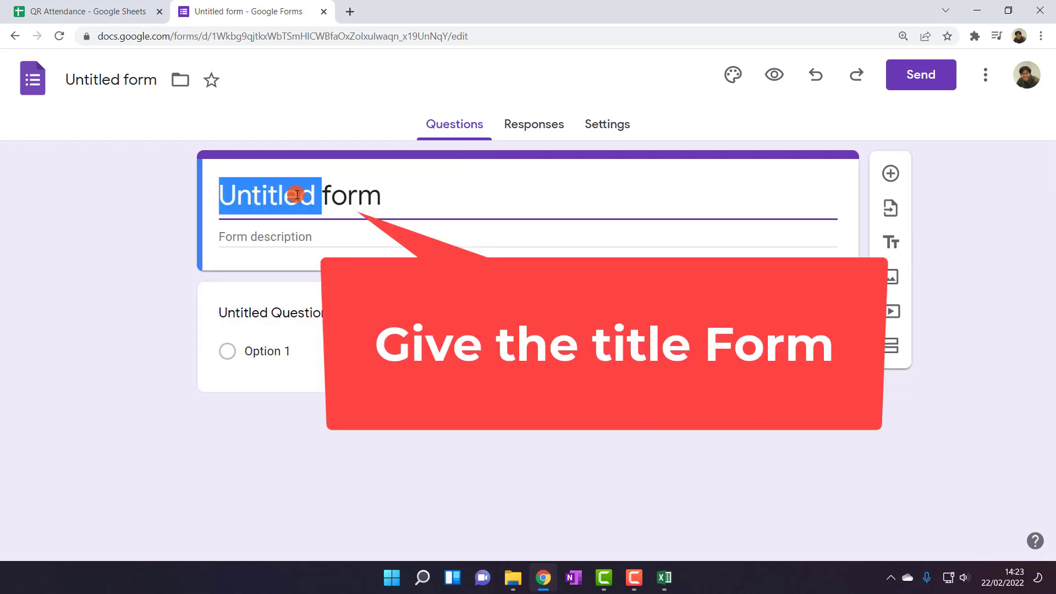
triple_click(298, 192)
type("W")
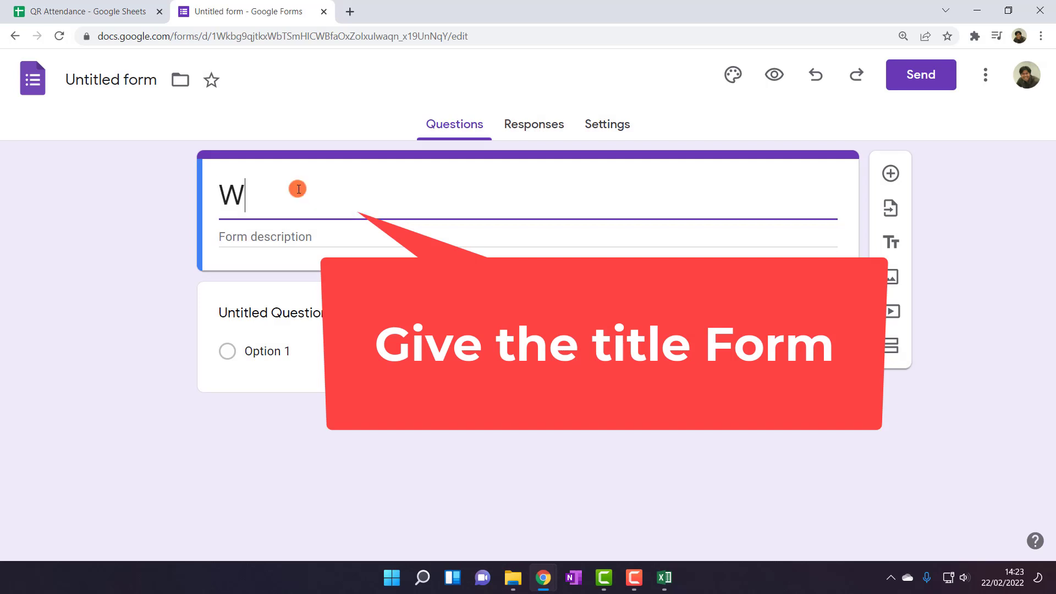
type("elcome ")
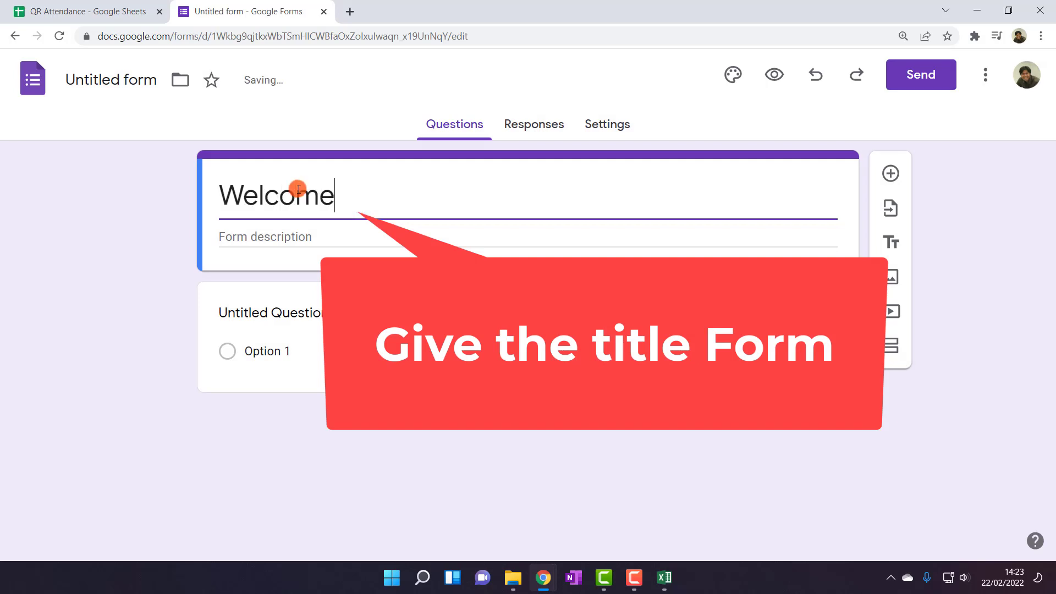
type("back to")
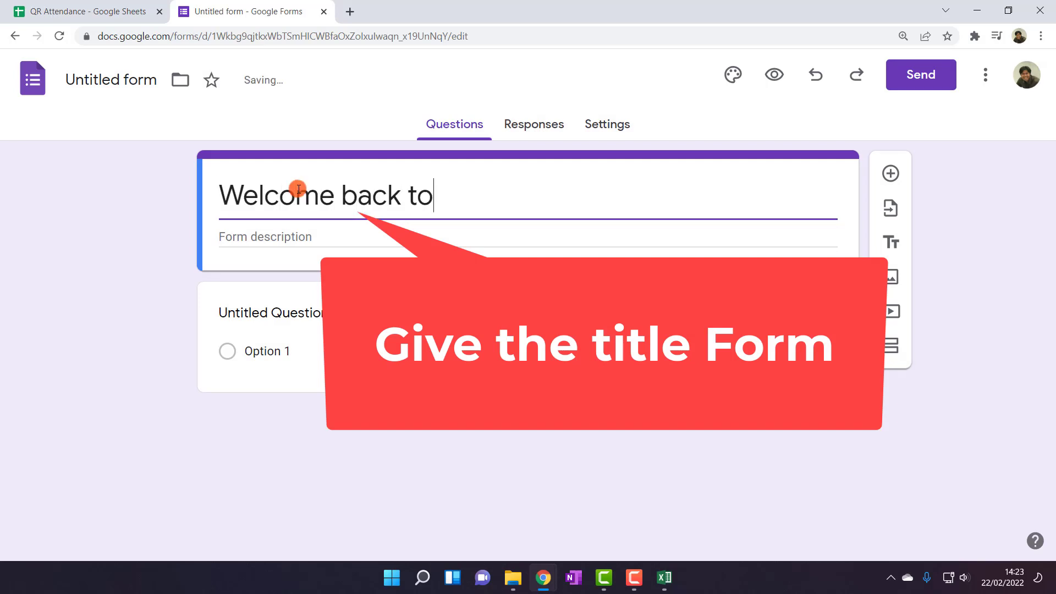
type(" class!!")
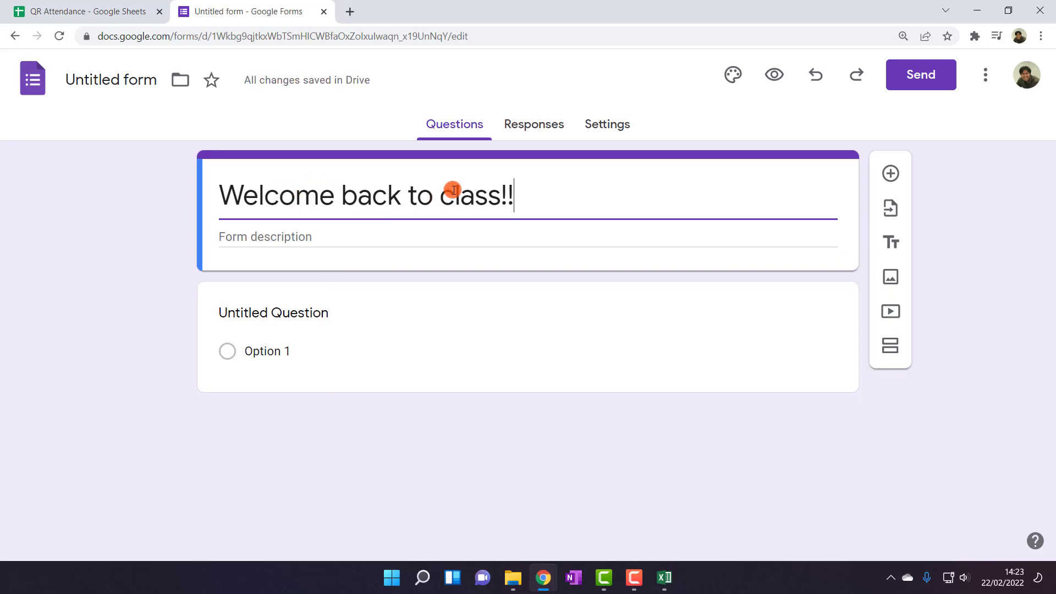
left_click(259, 240)
Name the first question 'Name'
left_click(243, 313)
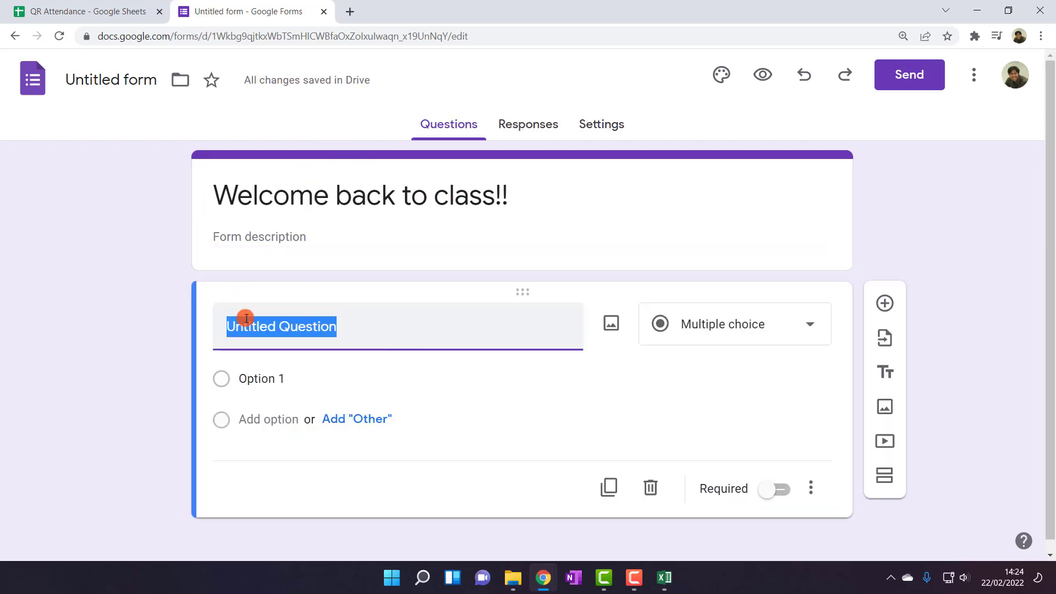
type("Name")
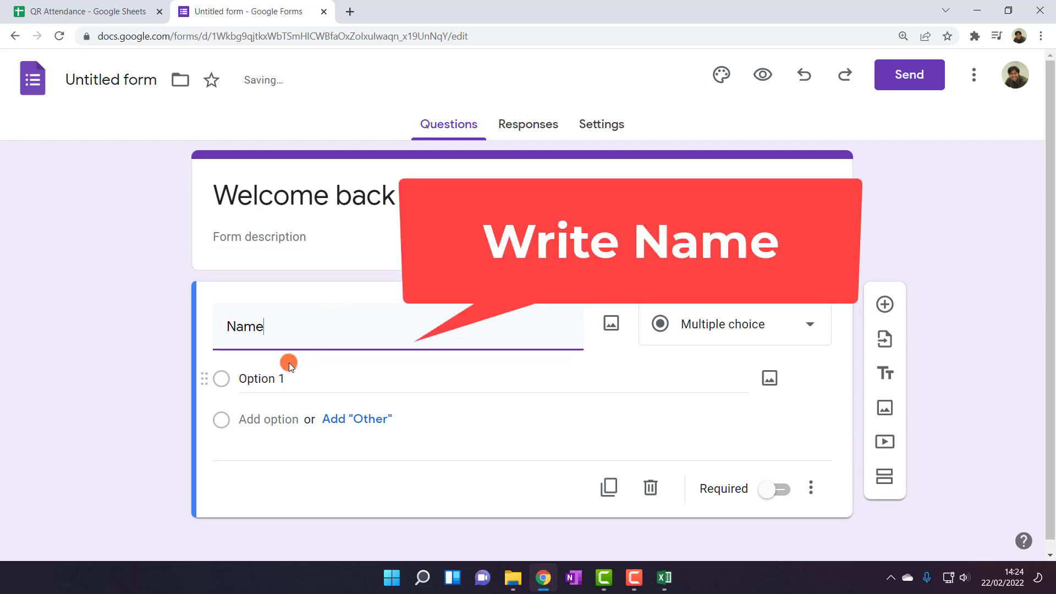
scroll(168, 369, "down", 1)
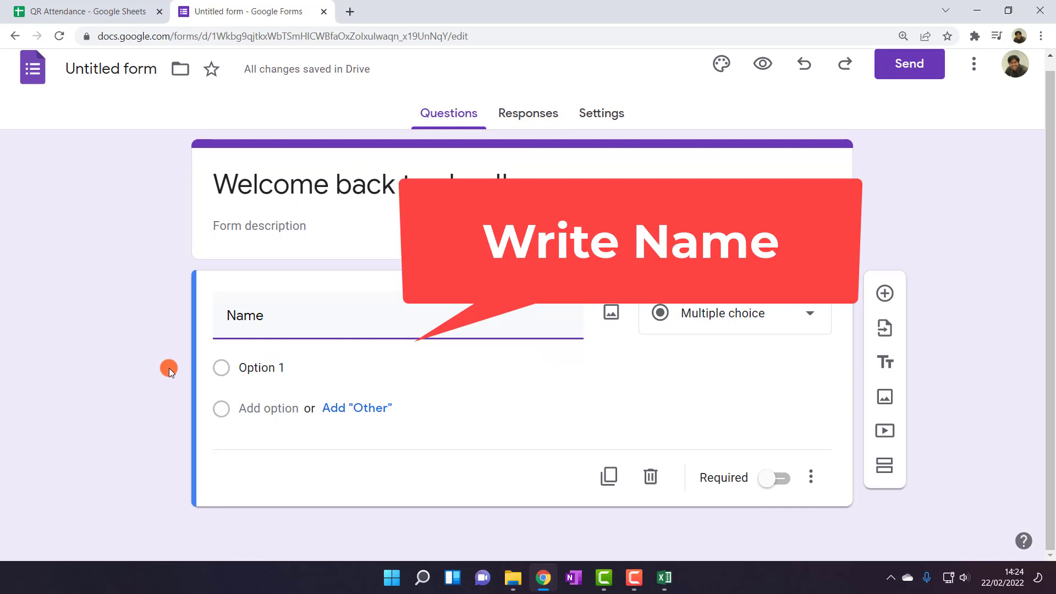
left_click(111, 12)
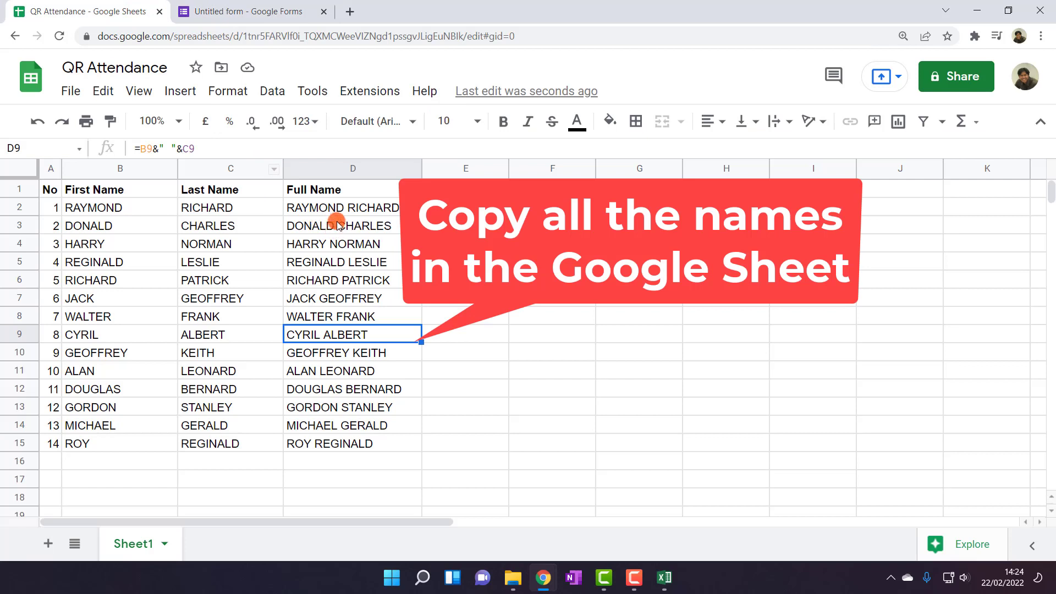
Copy the 14 full names in D2:D15
left_click_drag(349, 207, 338, 440)
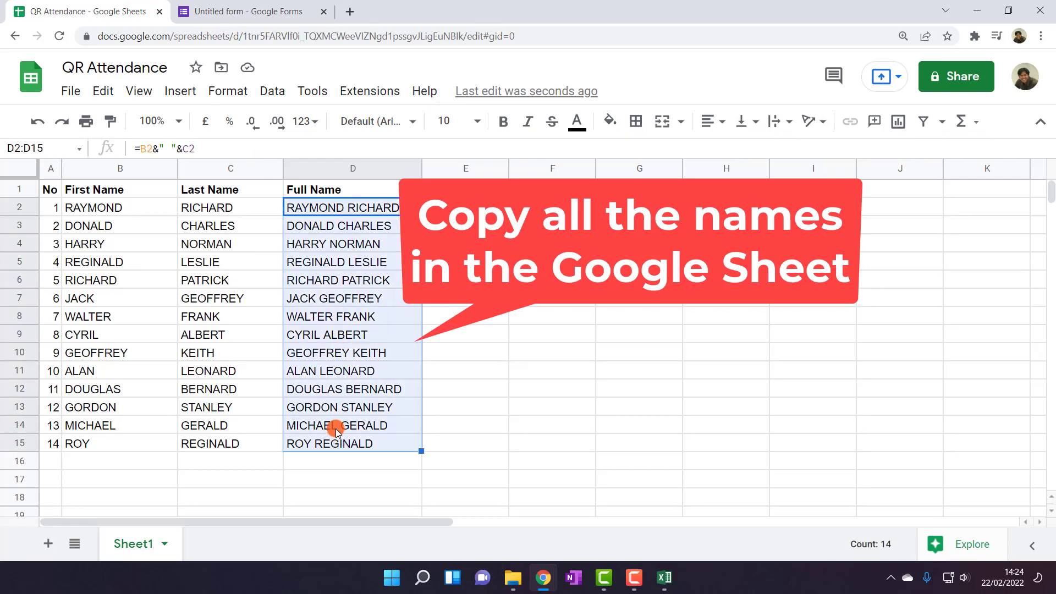
key("ctrl+c")
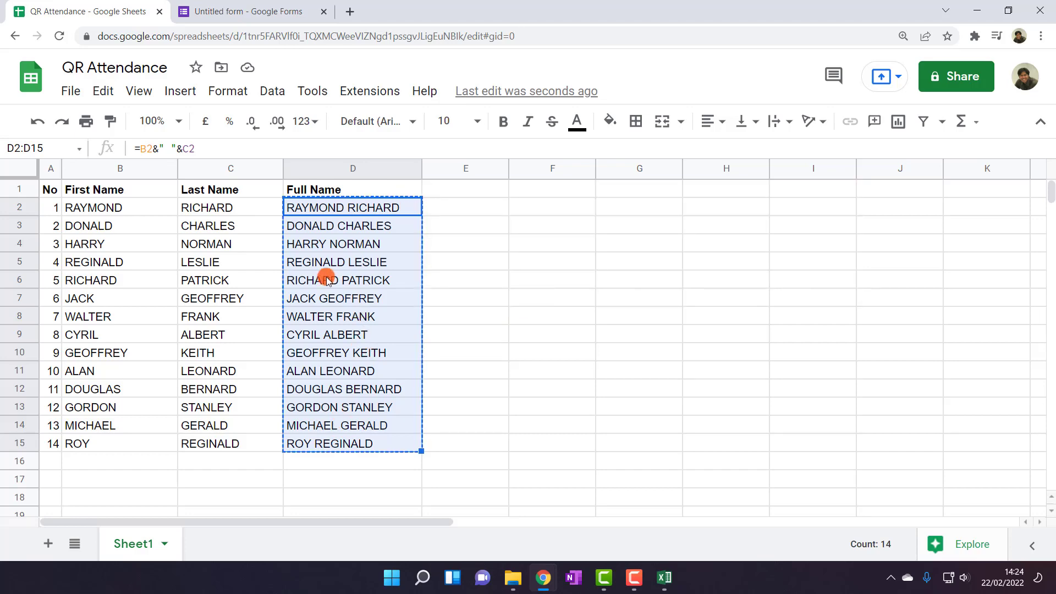
left_click(241, 4)
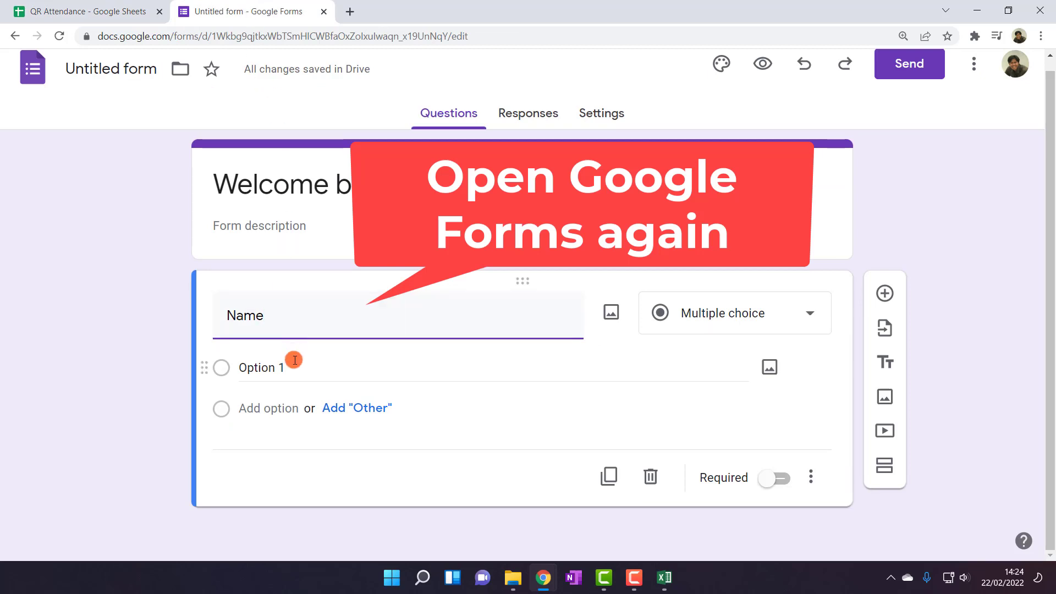
left_click(282, 372)
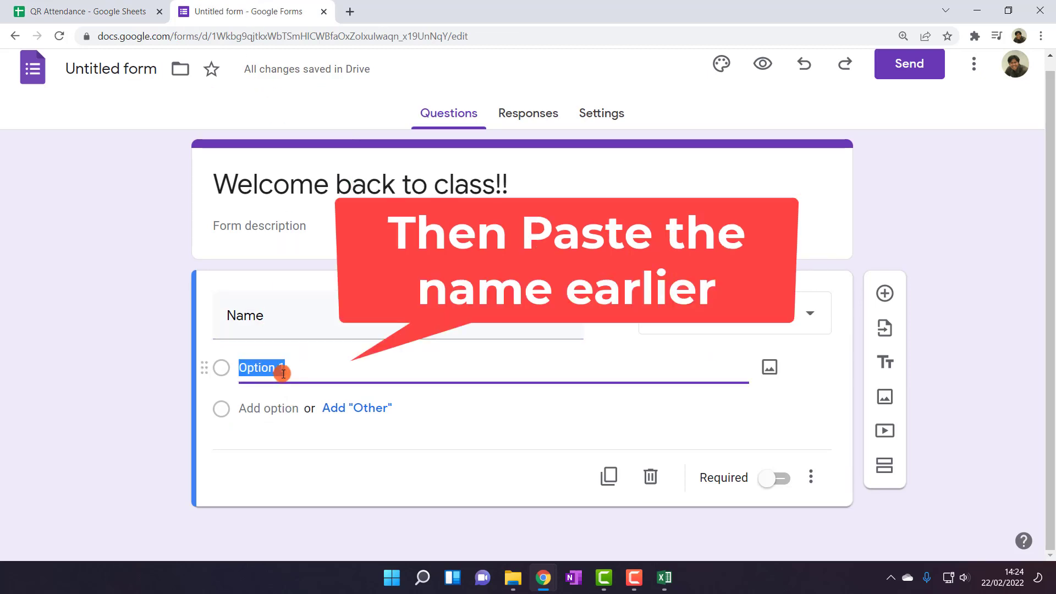
key("ctrl+v")
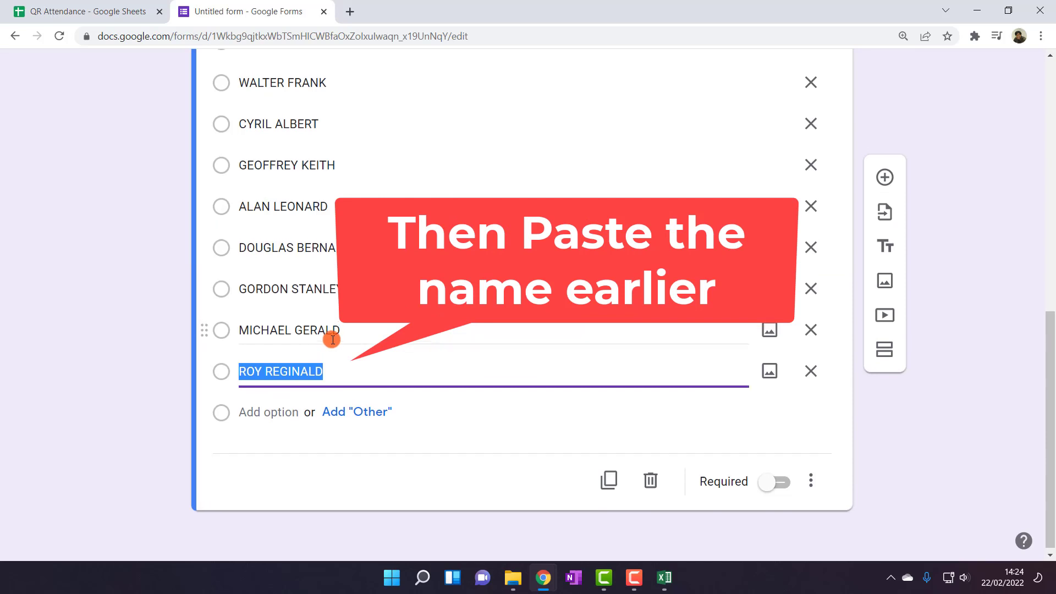
scroll(332, 341, "up", 5)
scroll(333, 342, "up", 3)
scroll(336, 345, "down", 3)
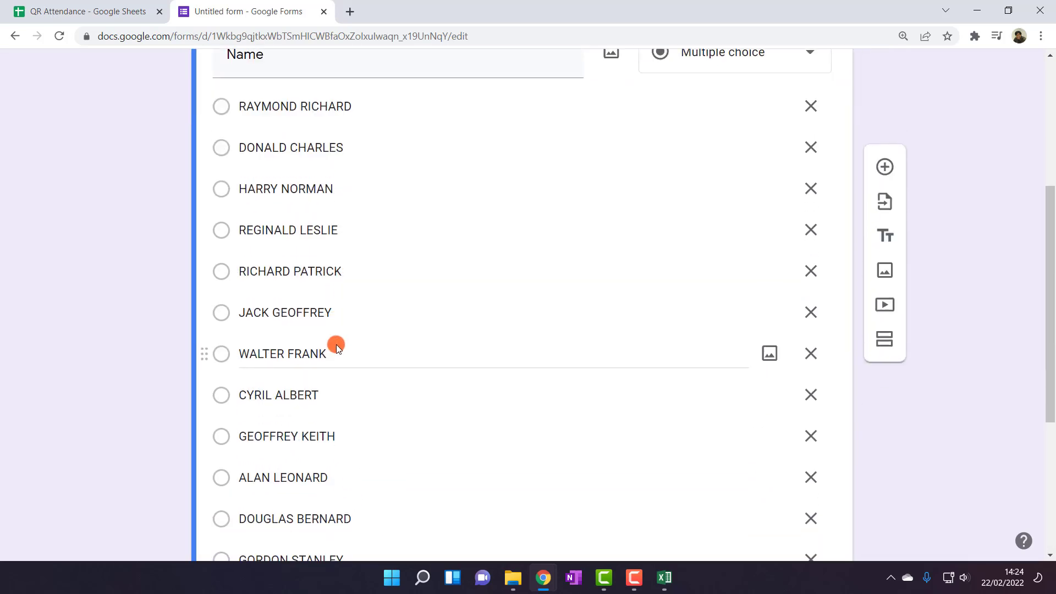
scroll(336, 344, "down", 4)
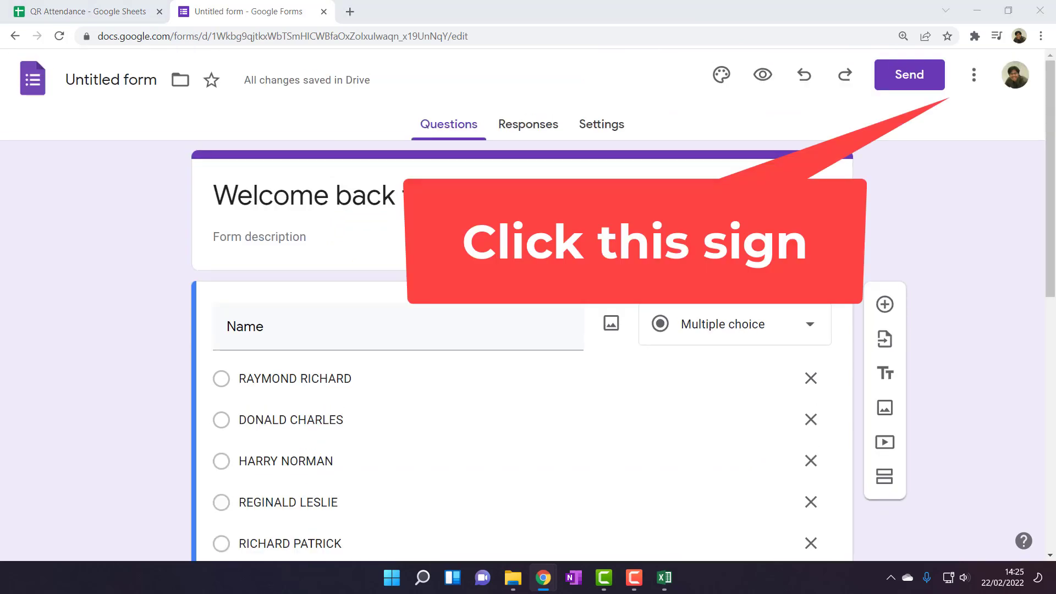
left_click(973, 74)
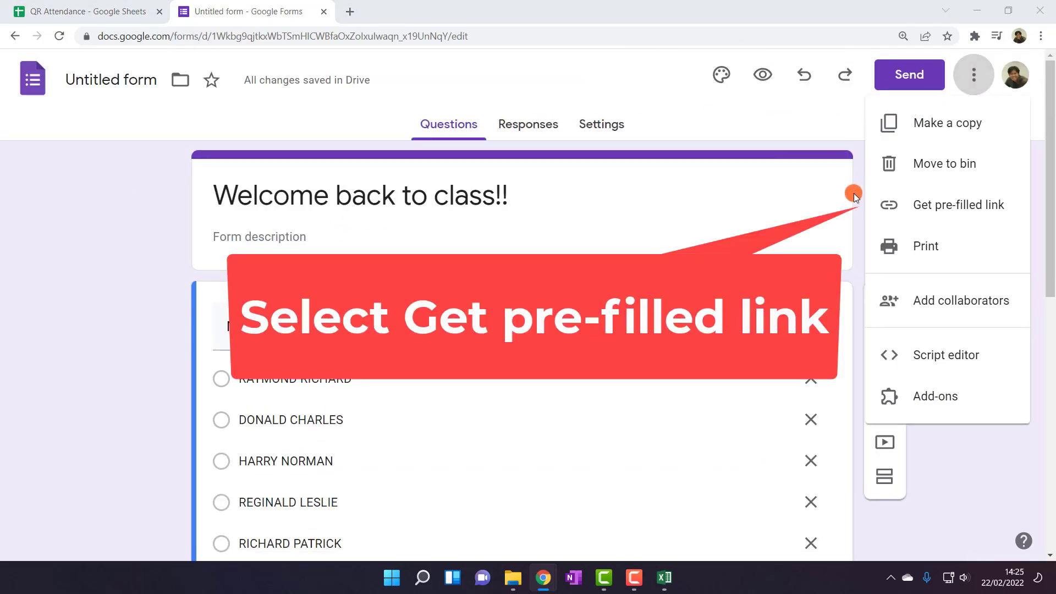
left_click(940, 203)
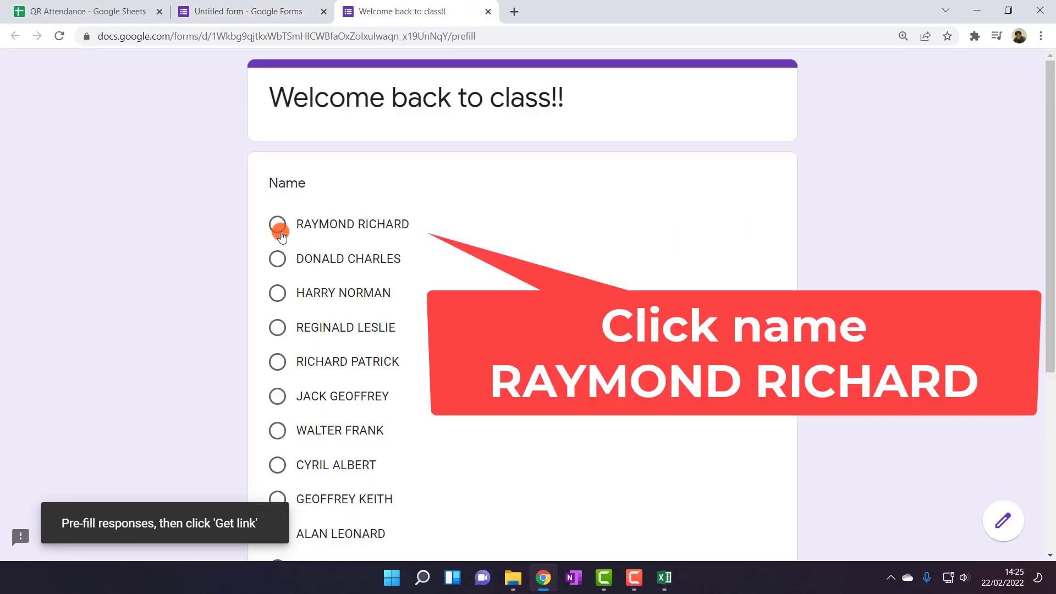
left_click(277, 227)
scroll(349, 325, "down", 5)
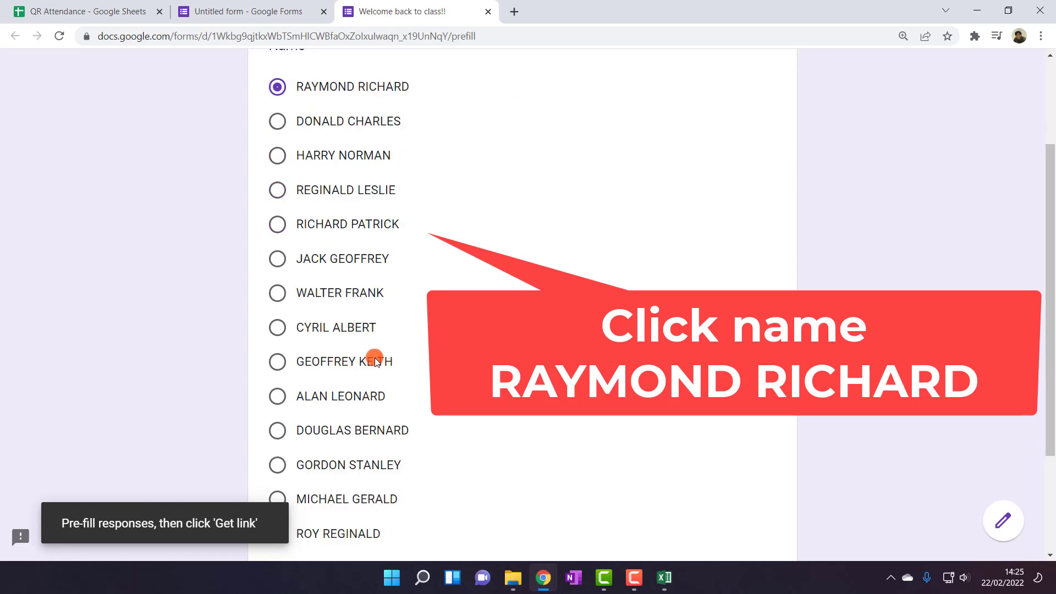
left_click(301, 440)
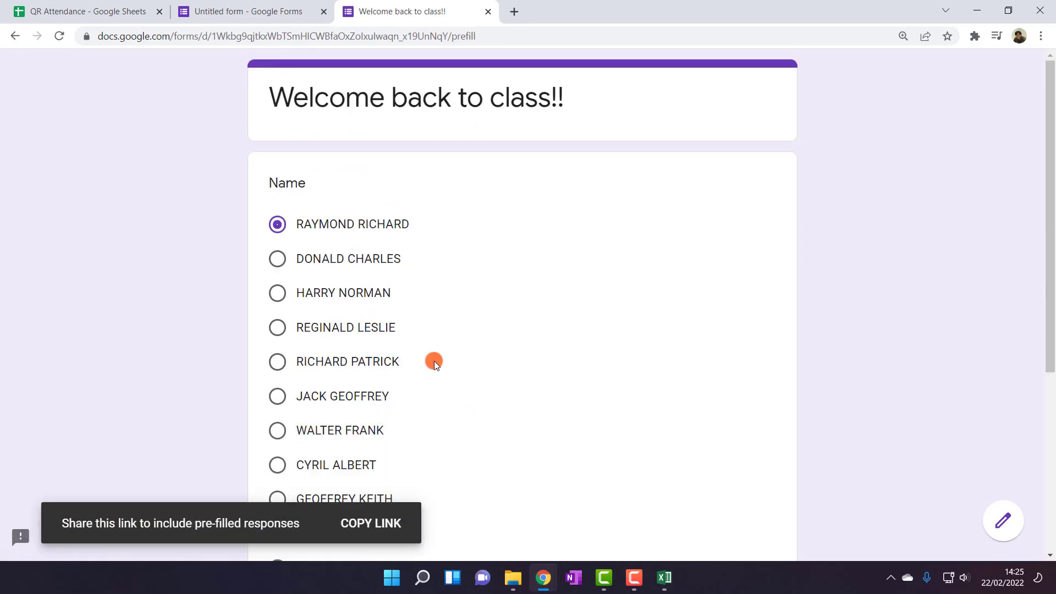
left_click(380, 524)
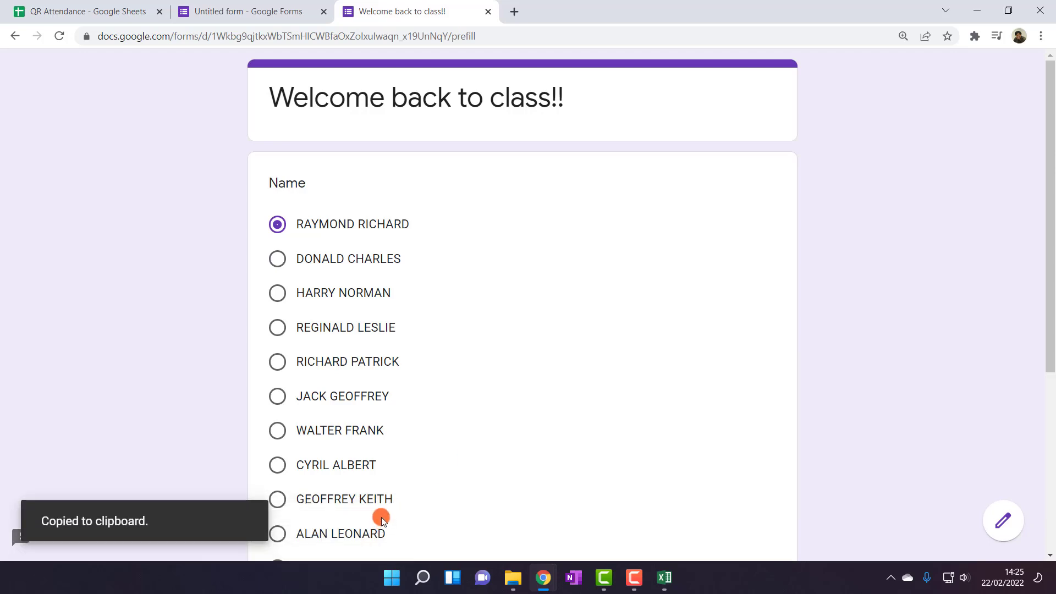
left_click(515, 11)
key("ctrl+v")
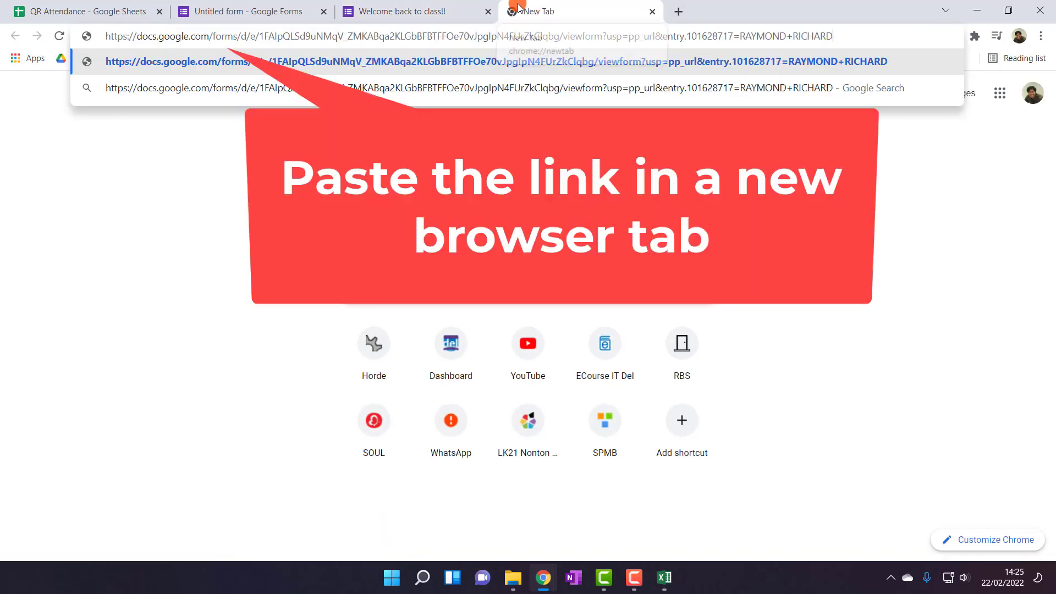
key("Return")
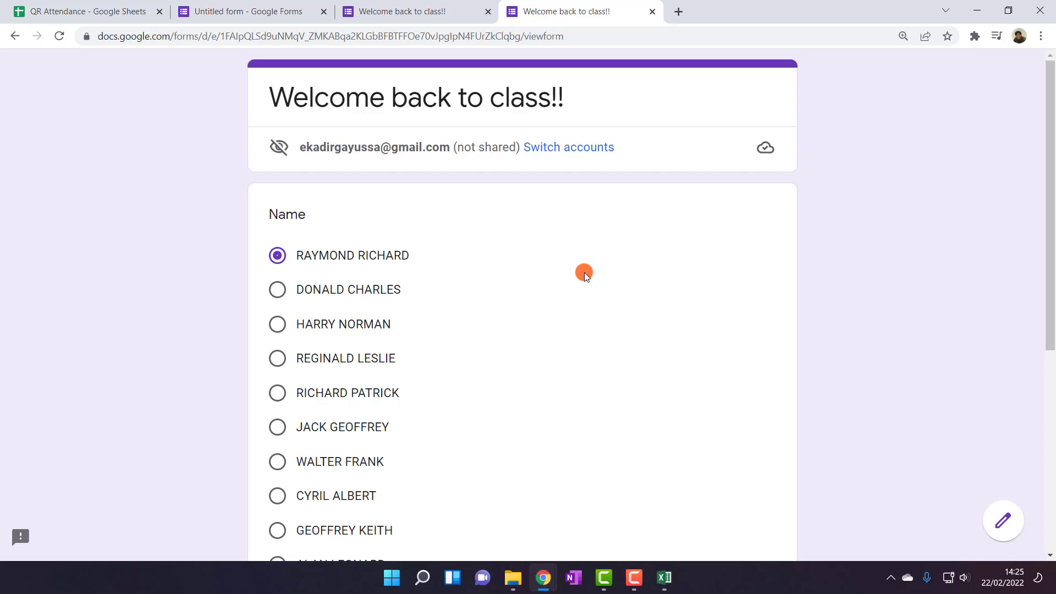
left_click(651, 11)
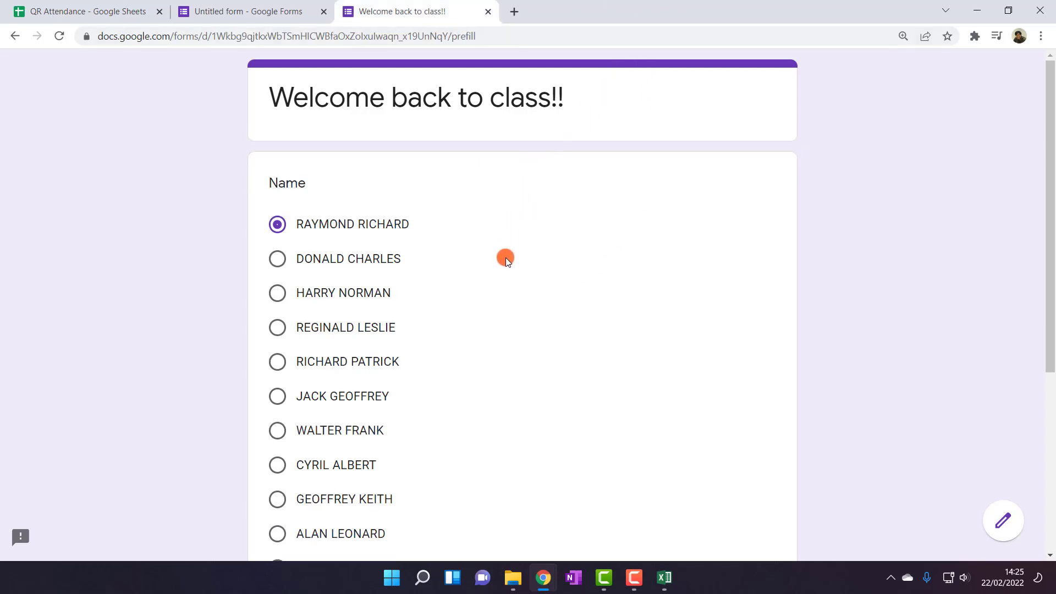
scroll(507, 269, "down", 2)
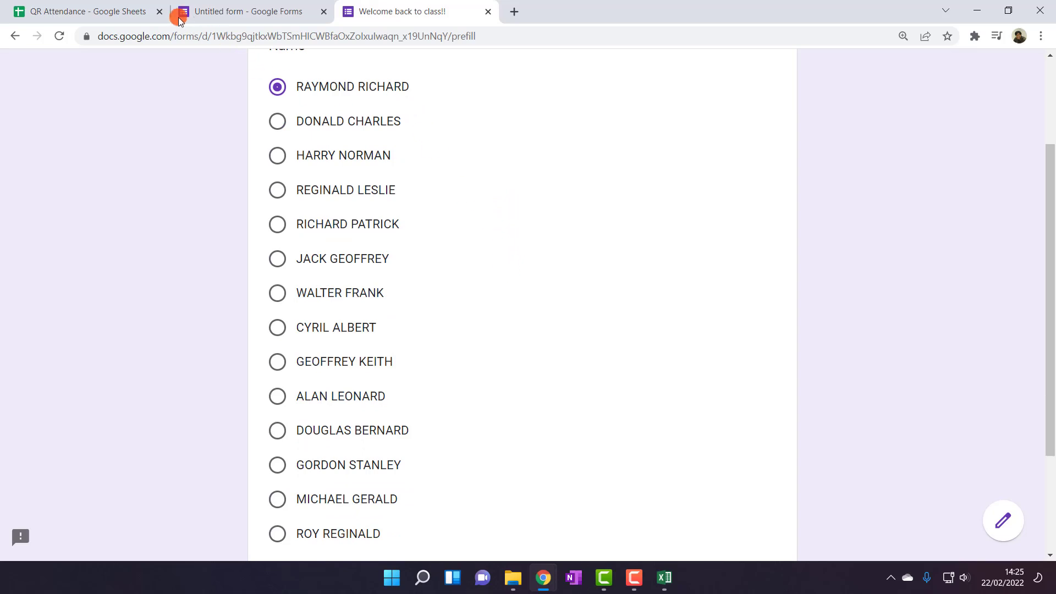
left_click(116, 10)
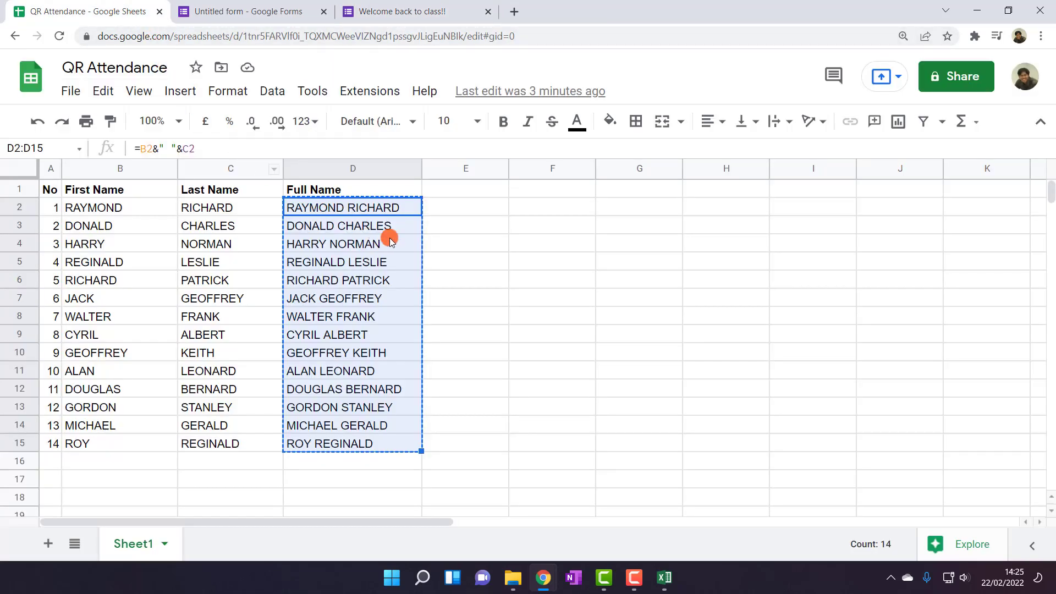
left_click(445, 208)
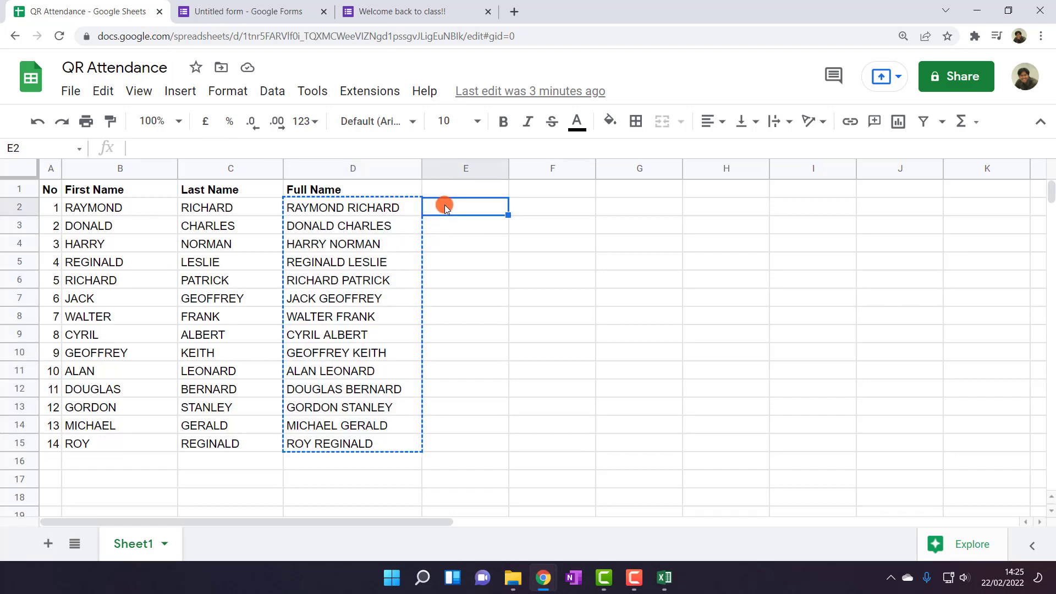
key("ctrl+v")
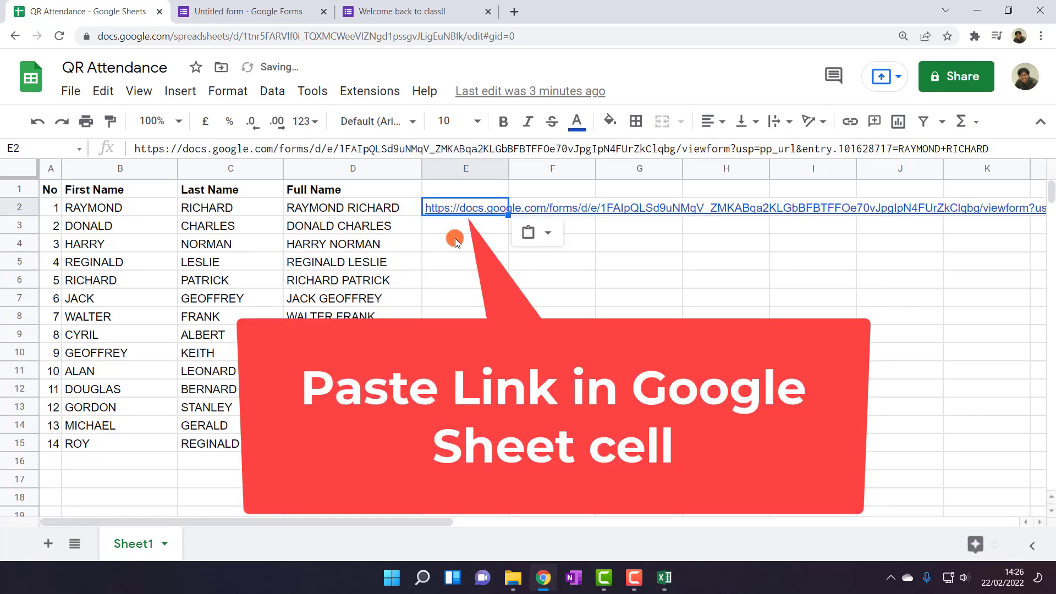
Add a 'URL' header in E1 formatted bold like the Full Name header
left_click(465, 189)
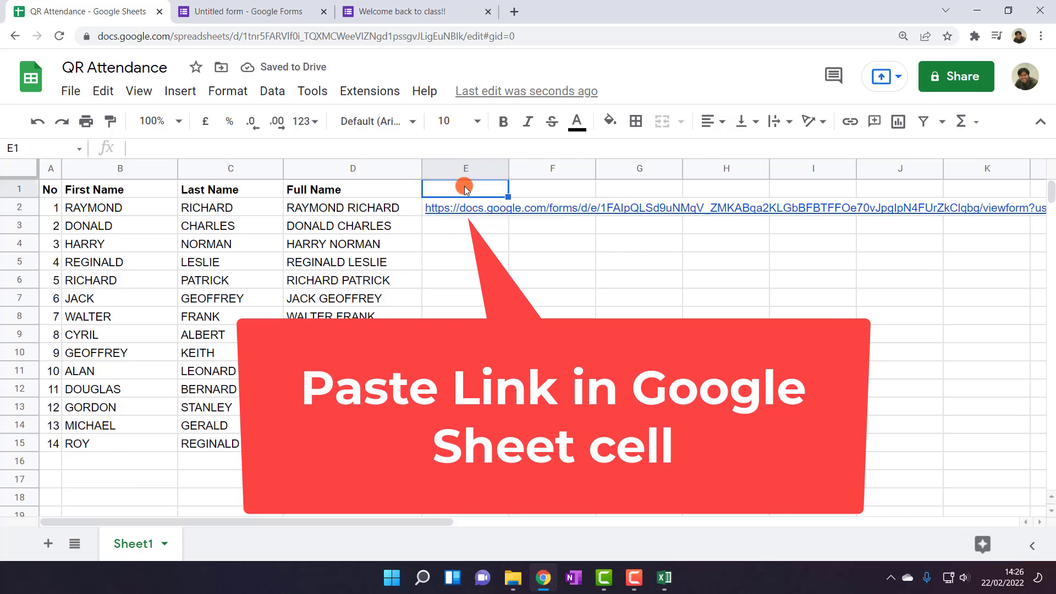
type("URL")
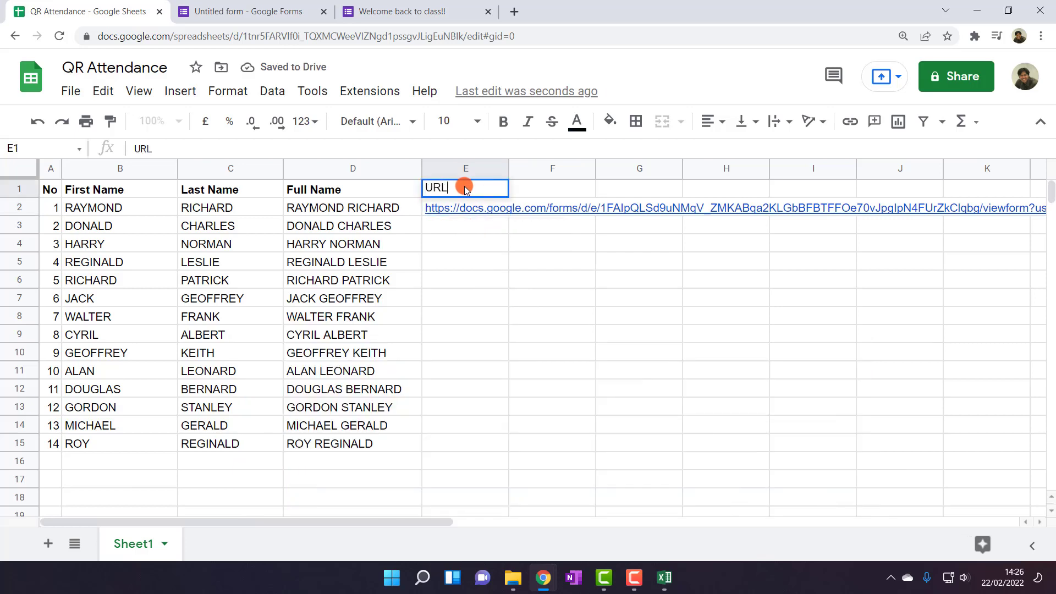
left_click(424, 261)
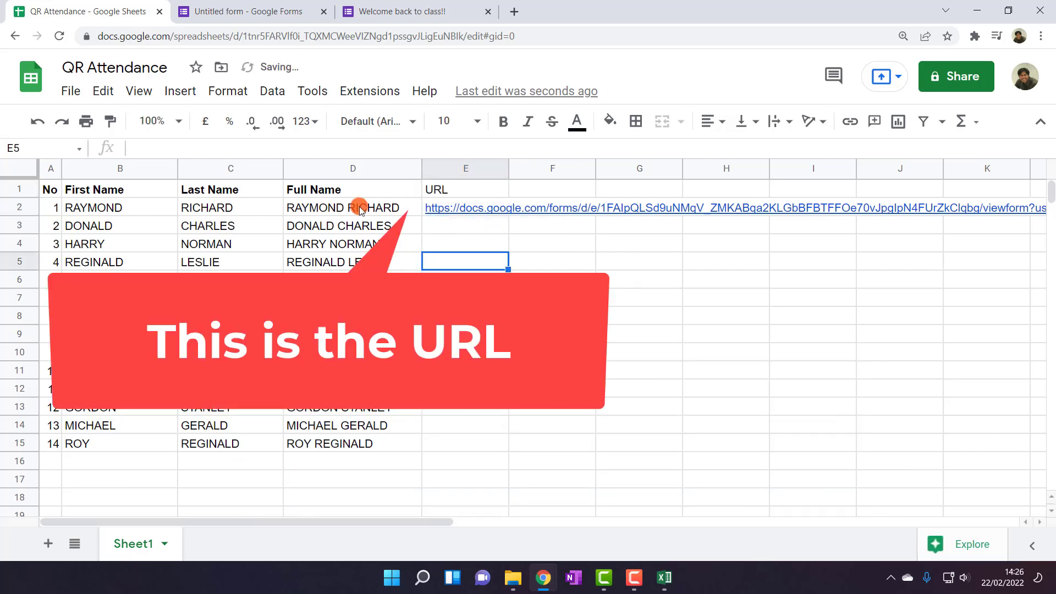
left_click(346, 190)
left_click(110, 122)
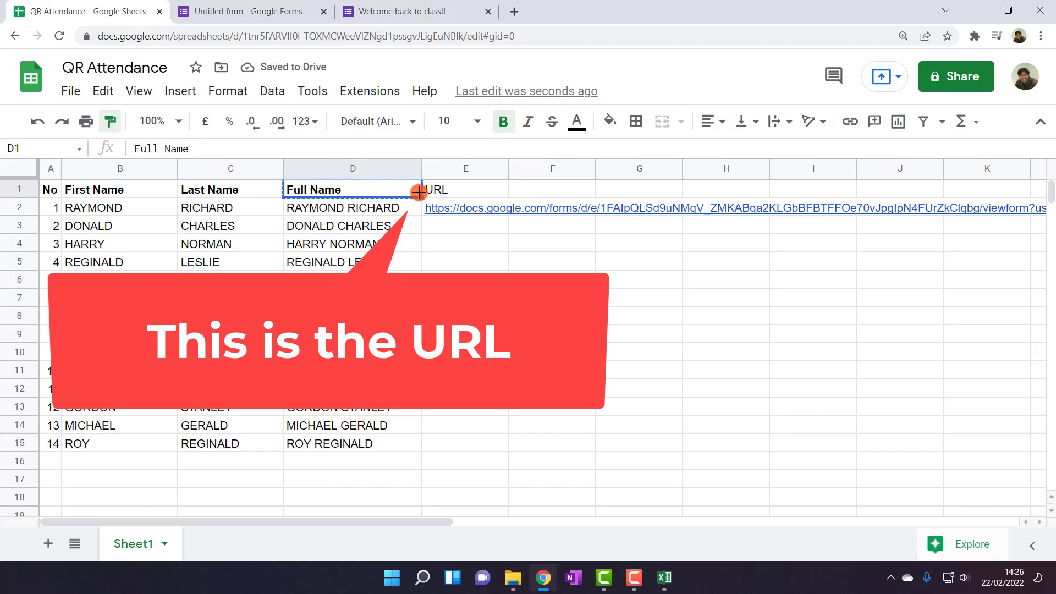
left_click_drag(440, 195, 542, 193)
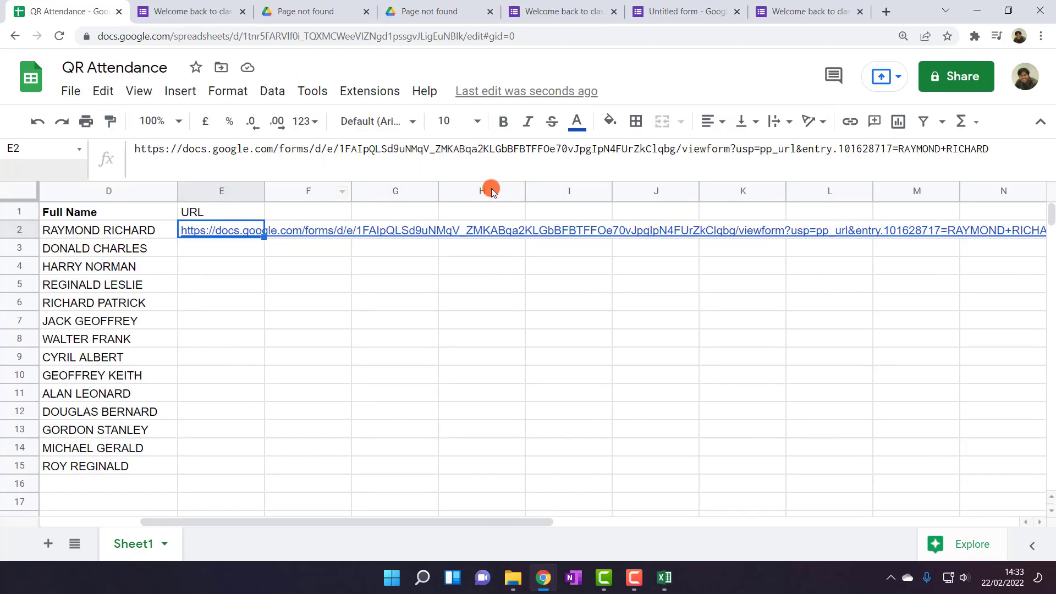
Edit E2's link to use formResponse instead of viewform and remove usp=pp_url
left_click(683, 152)
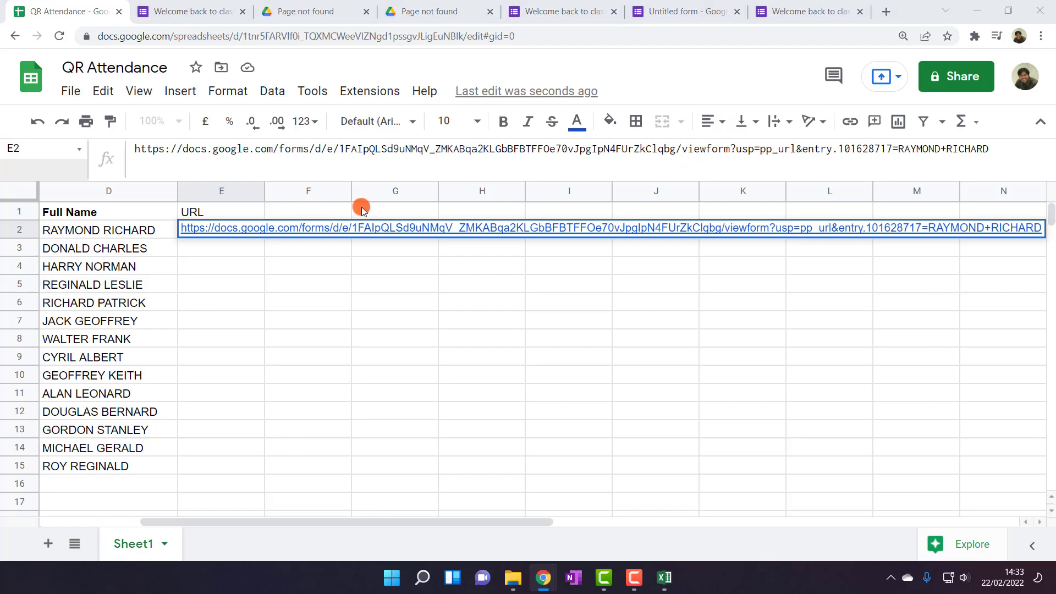
left_click(730, 150)
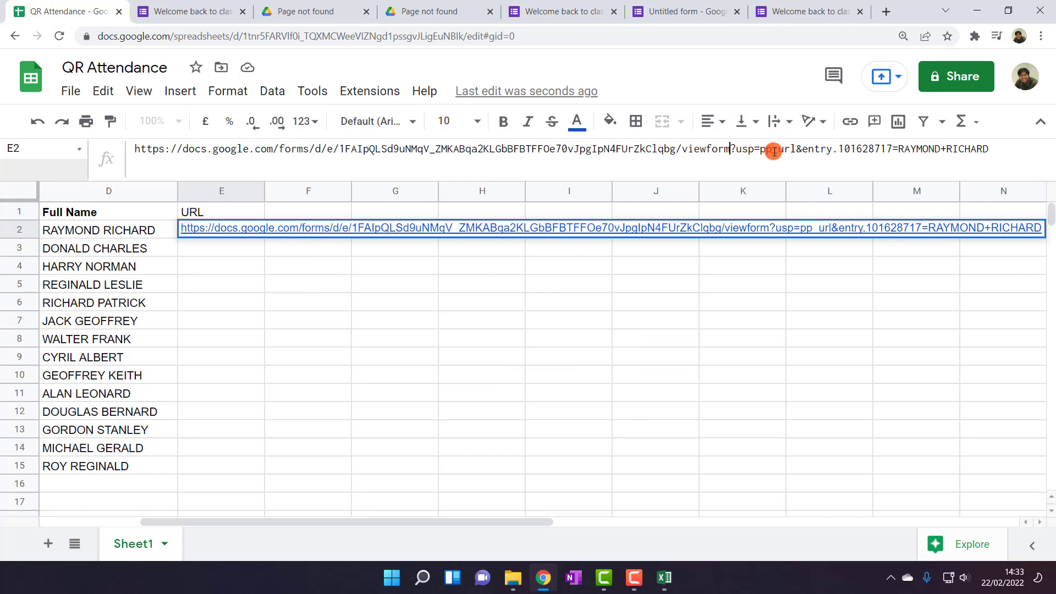
key("BackSpace")
key("BackSpace")
key("BackSpace")
key("BackSpace")
key("BackSpace")
key("BackSpace")
key("BackSpace")
key("BackSpace")
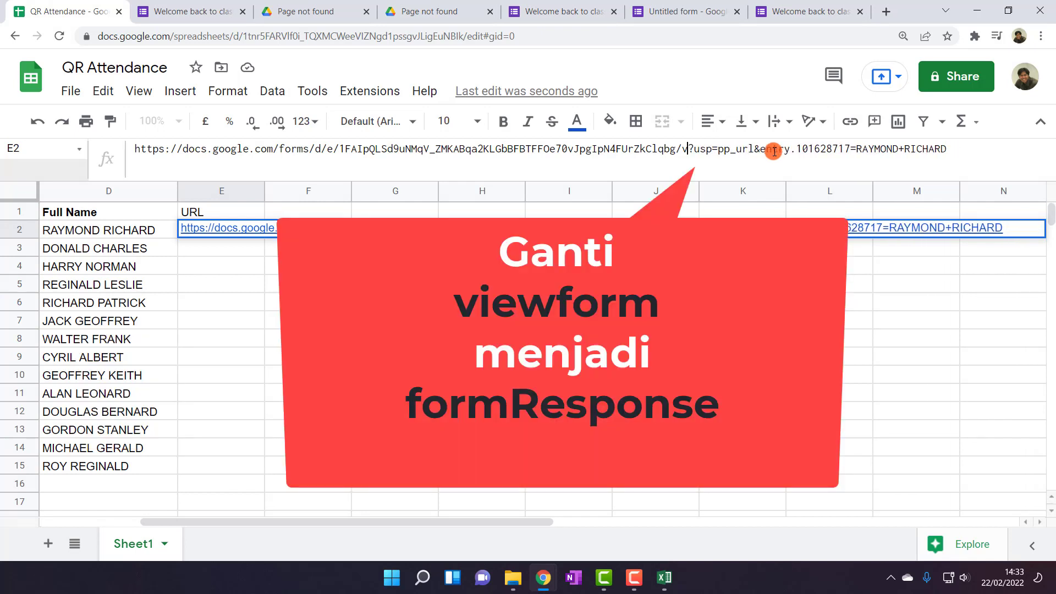
type("form")
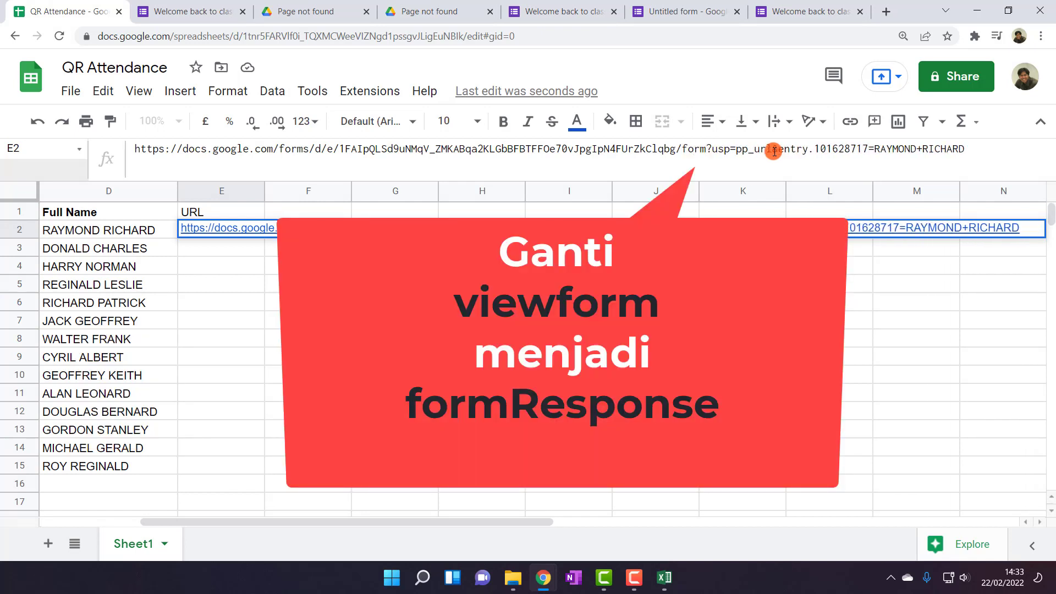
type("Res")
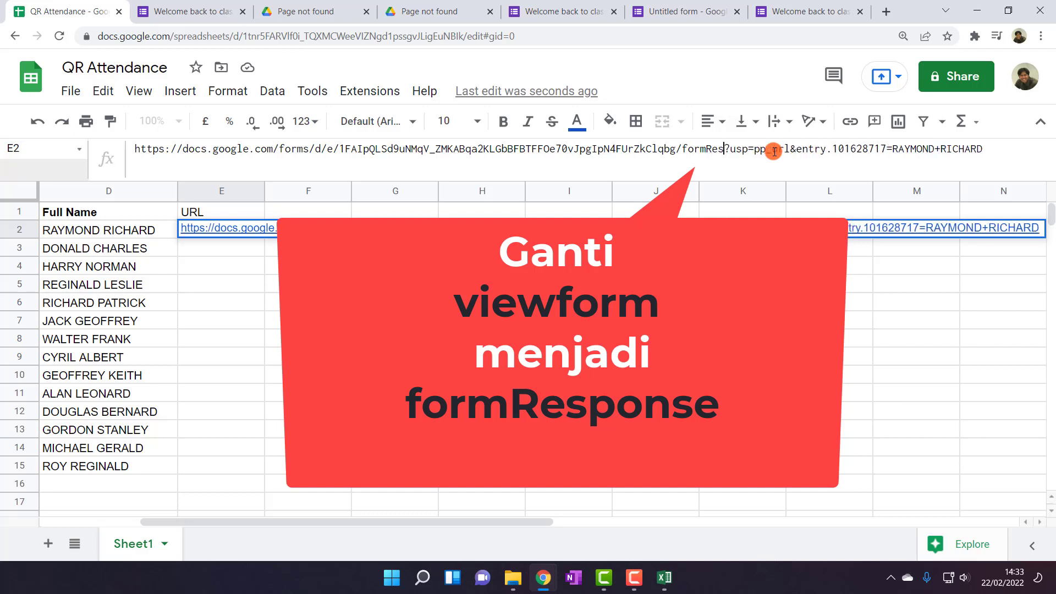
type("ponse")
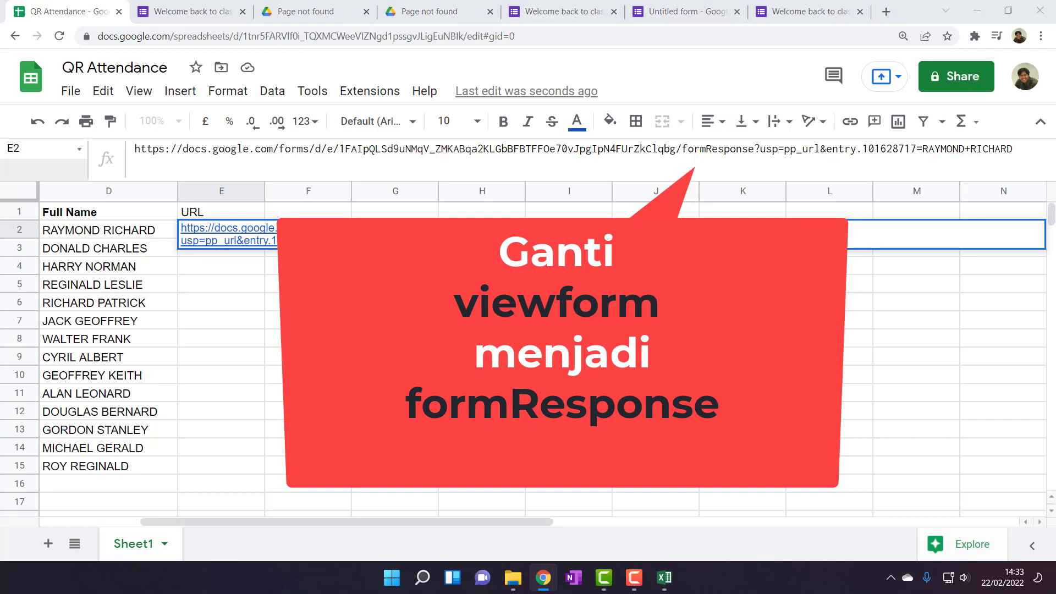
left_click_drag(763, 150, 821, 150)
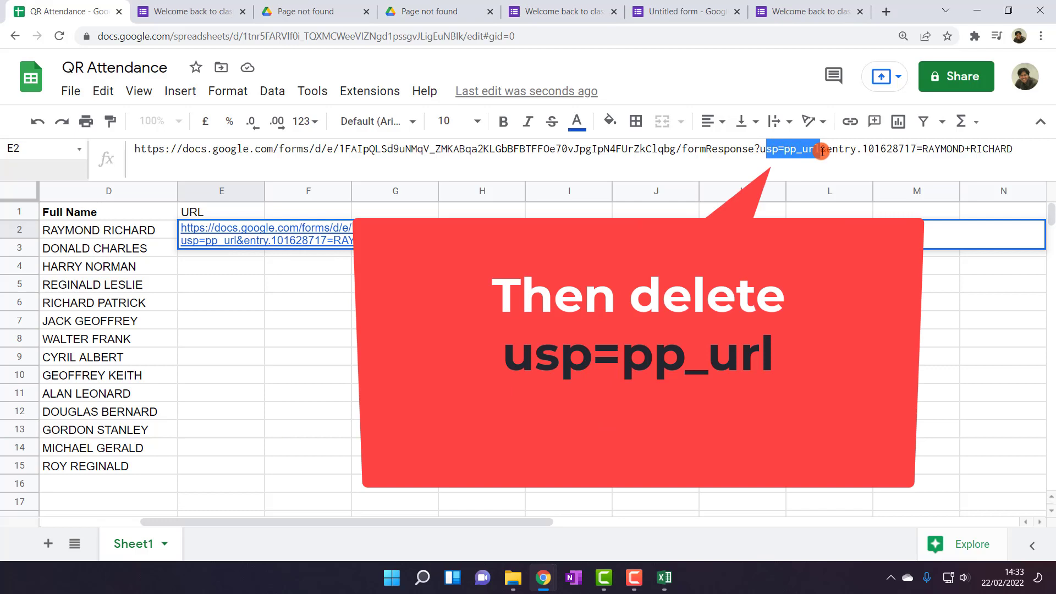
left_click(770, 150)
left_click_drag(760, 150, 819, 154)
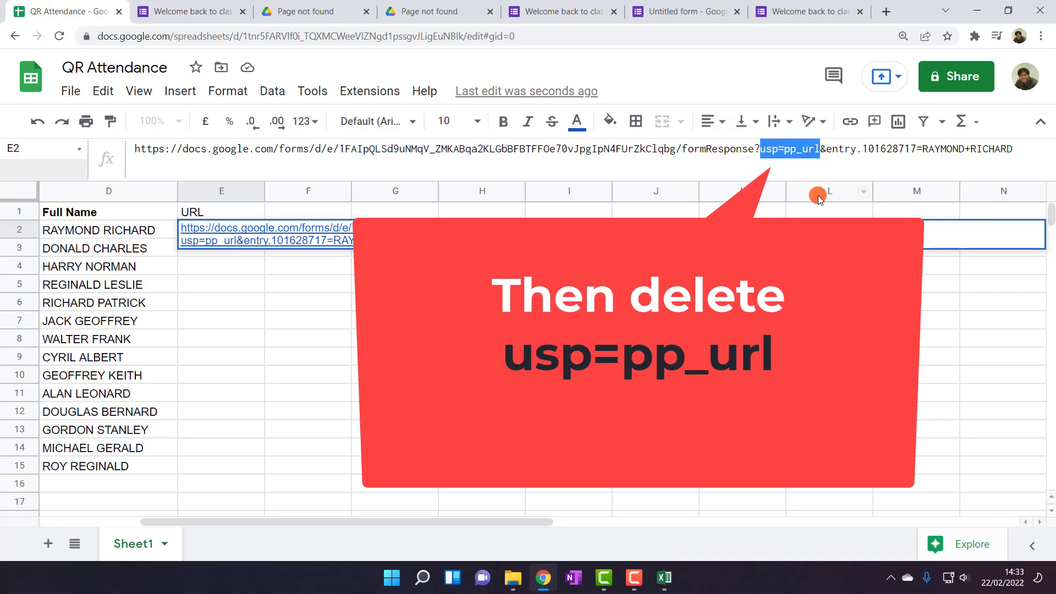
key("BackSpace")
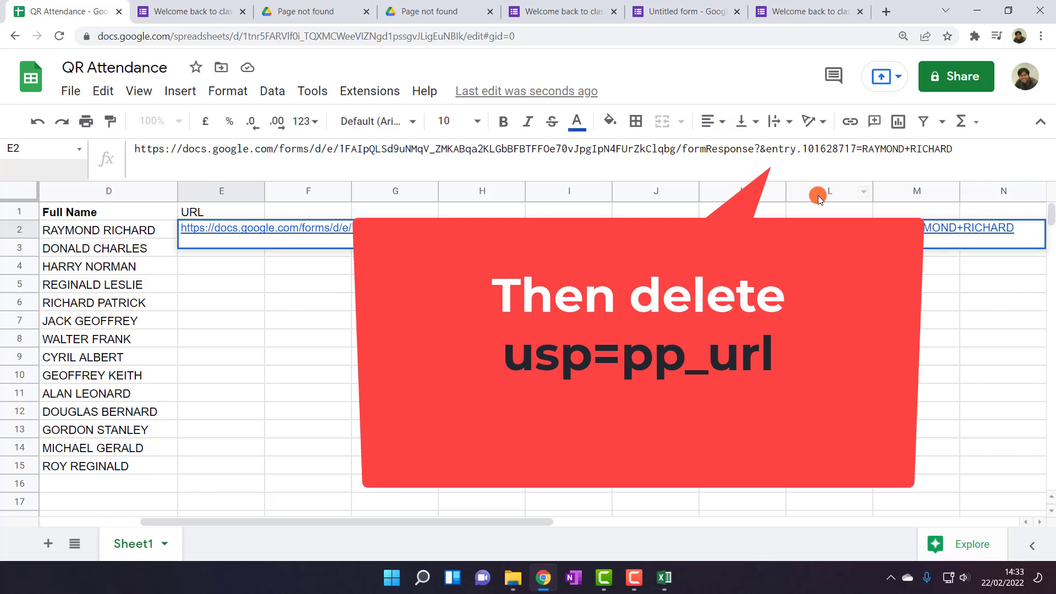
key("Return")
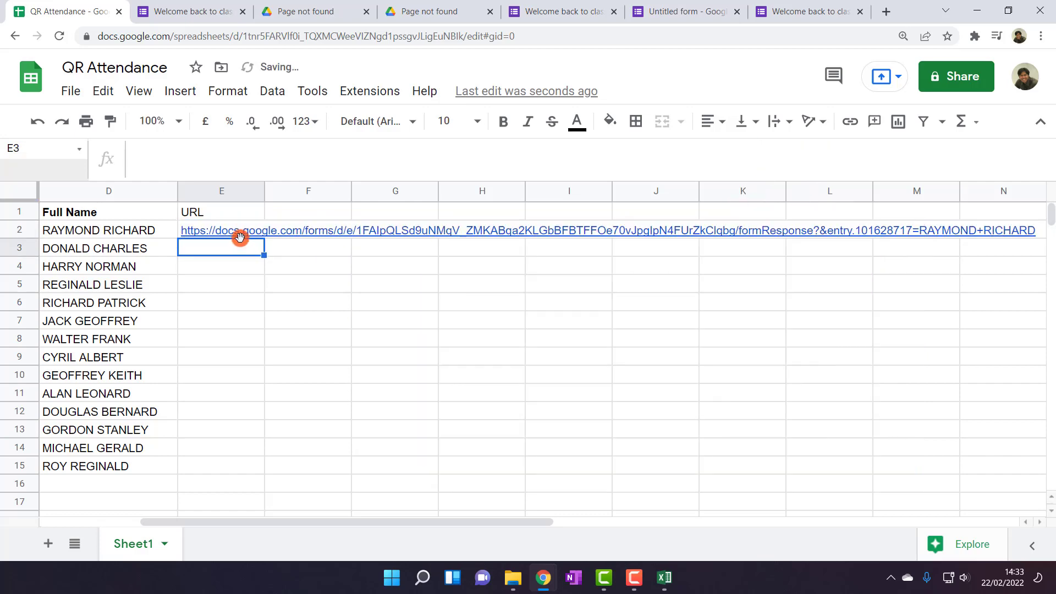
left_click(240, 235)
Test the edited E2 link in a new tab, then return to the spreadsheet
left_click(275, 257)
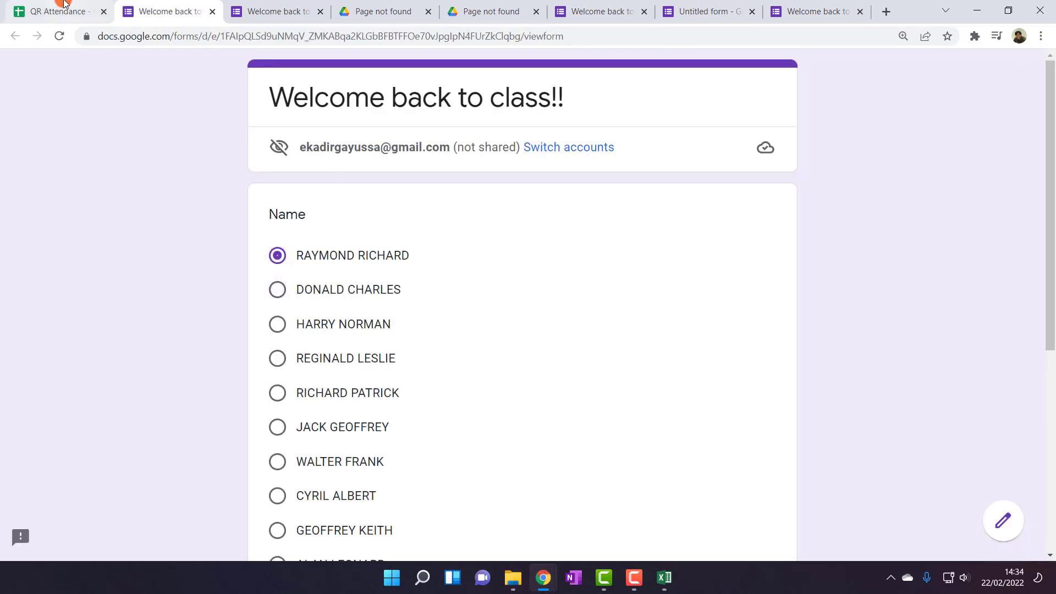
left_click(65, 9)
left_click(220, 278)
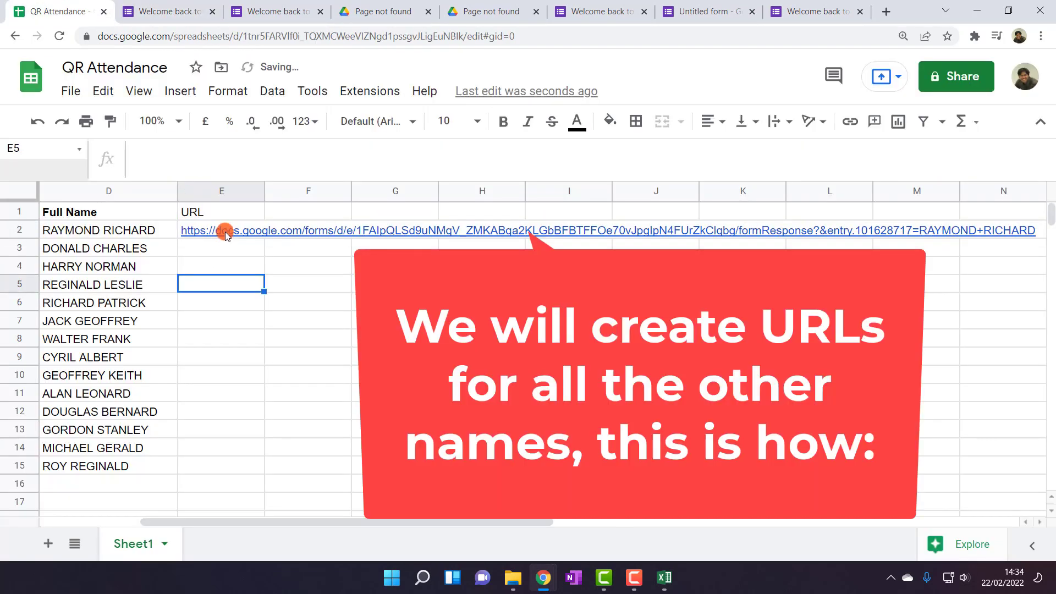
left_click(225, 234)
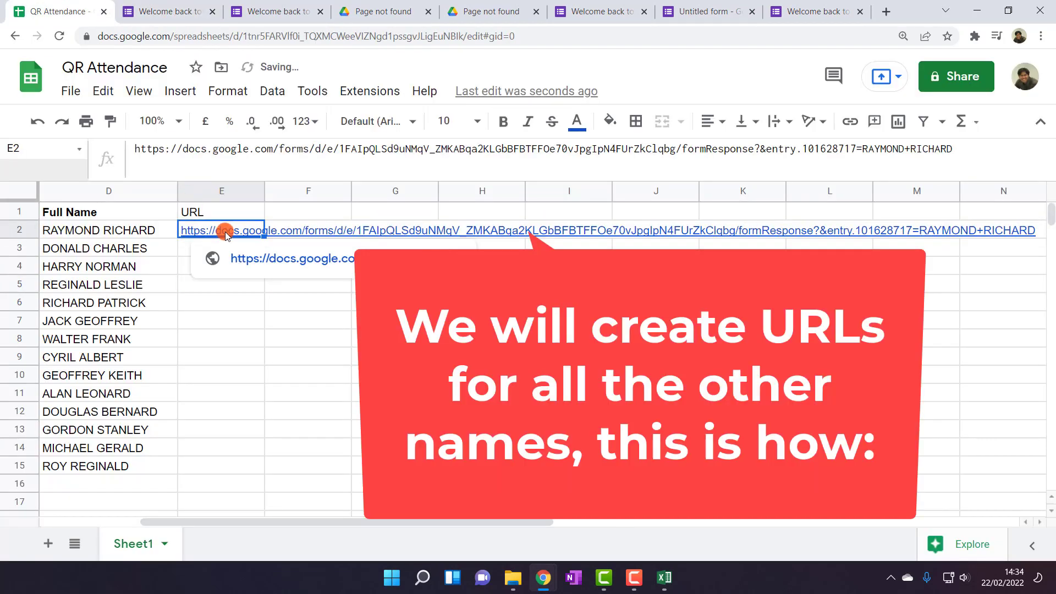
left_click(135, 150)
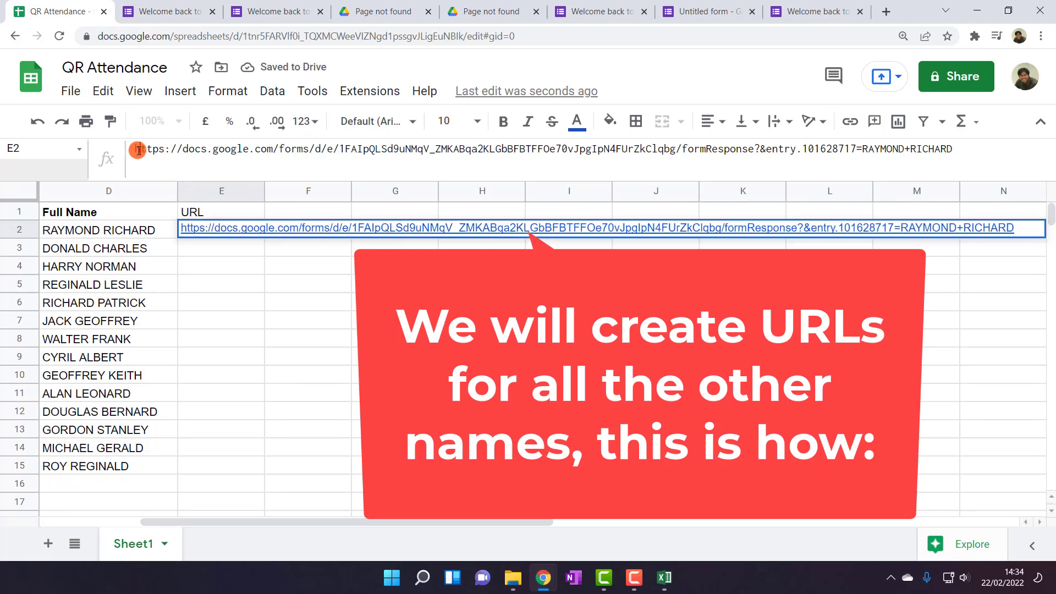
type("=\"")
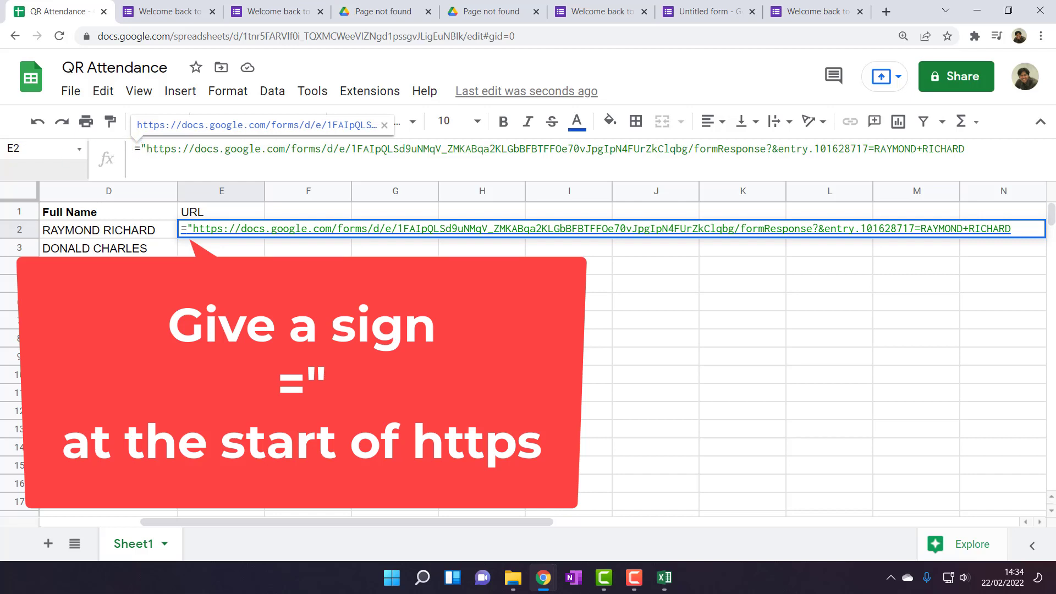
left_click(875, 145)
type("\"")
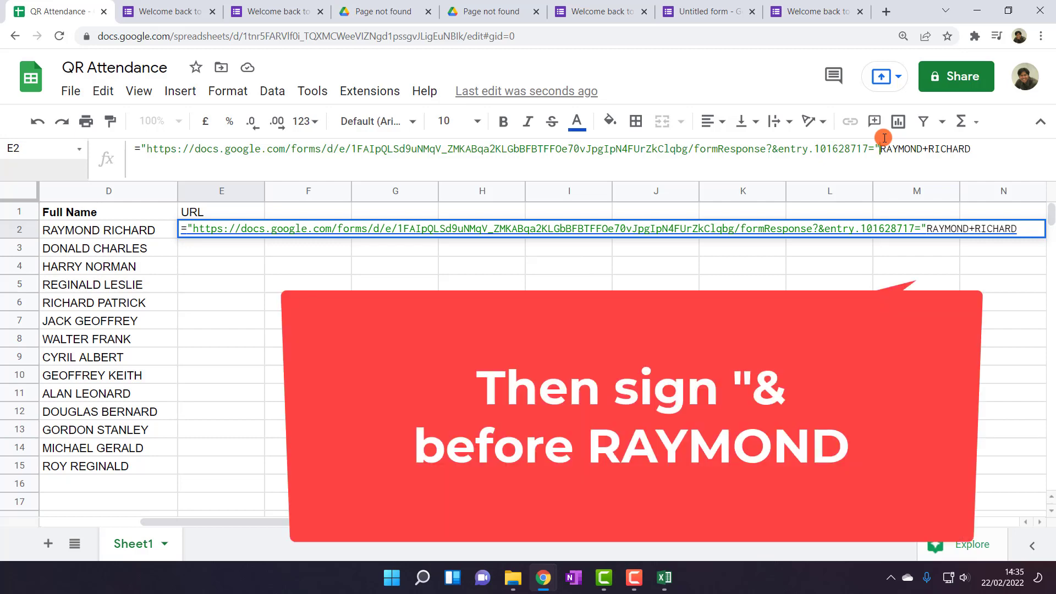
type("&")
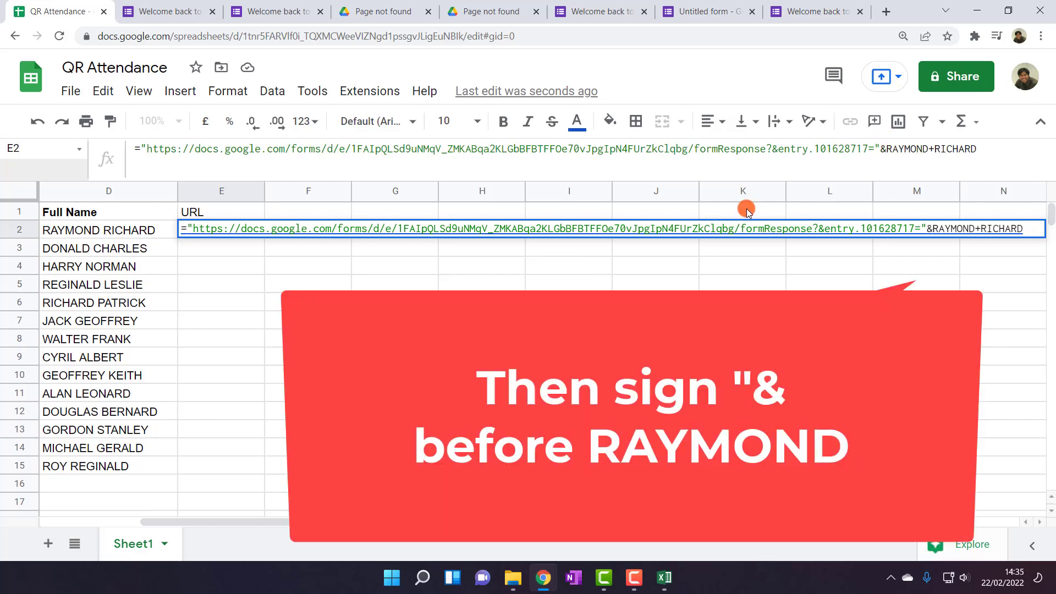
left_click_drag(536, 522, 436, 529)
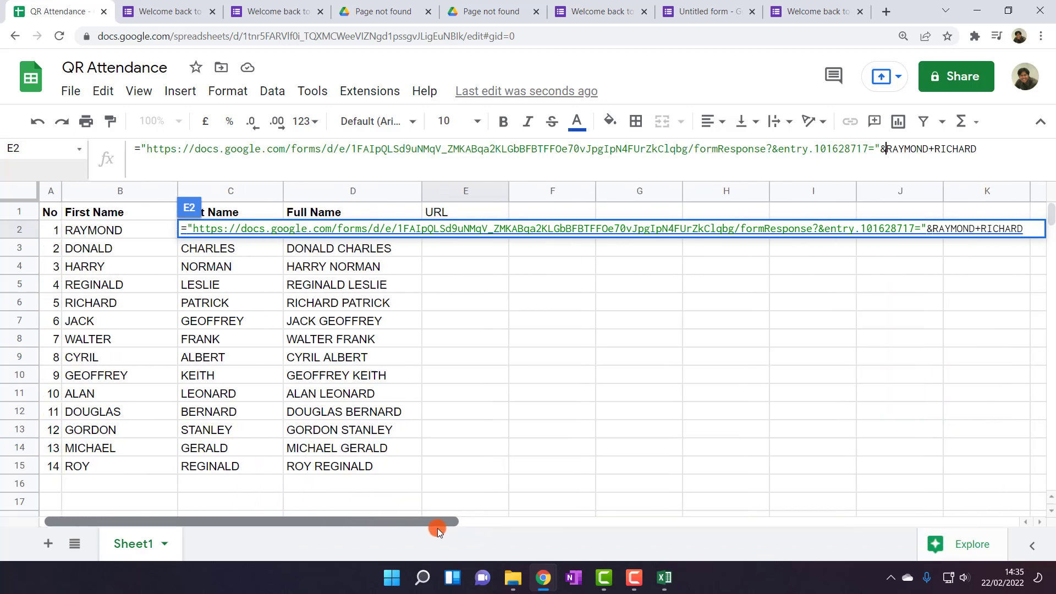
left_click(133, 236)
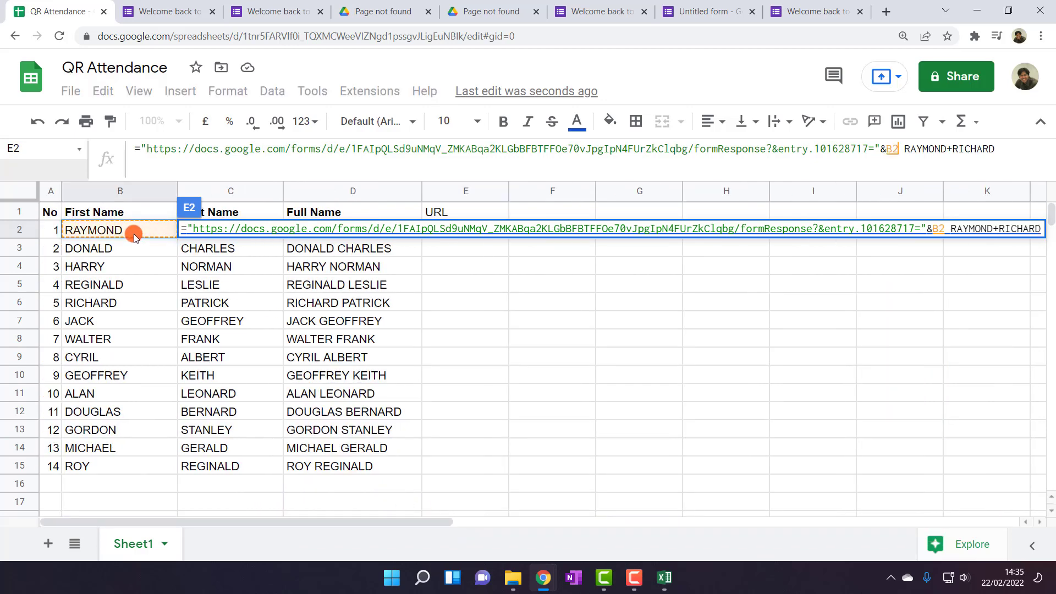
left_click_drag(963, 149, 915, 149)
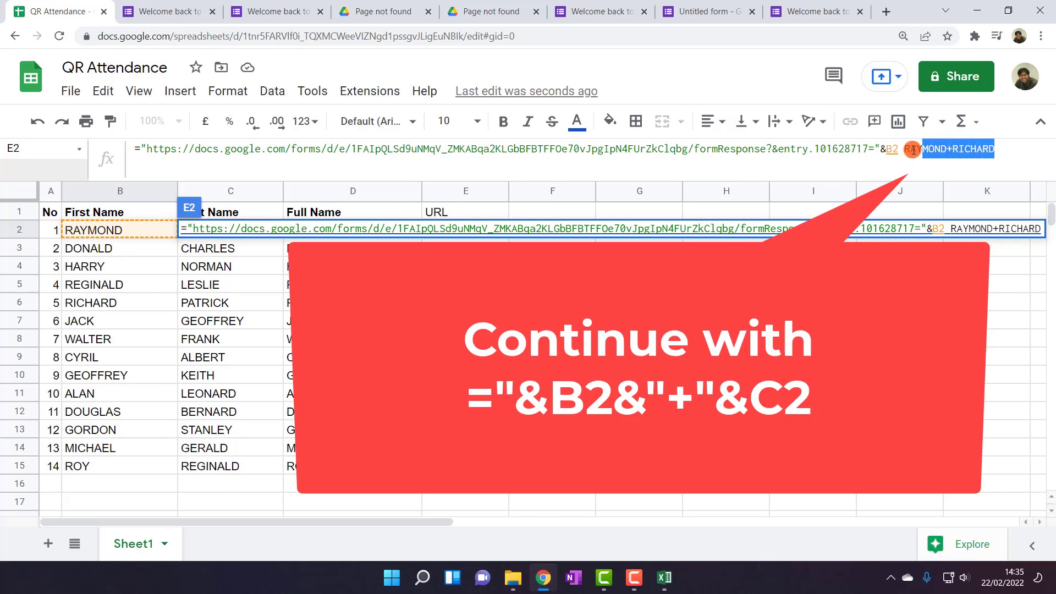
key("BackSpace")
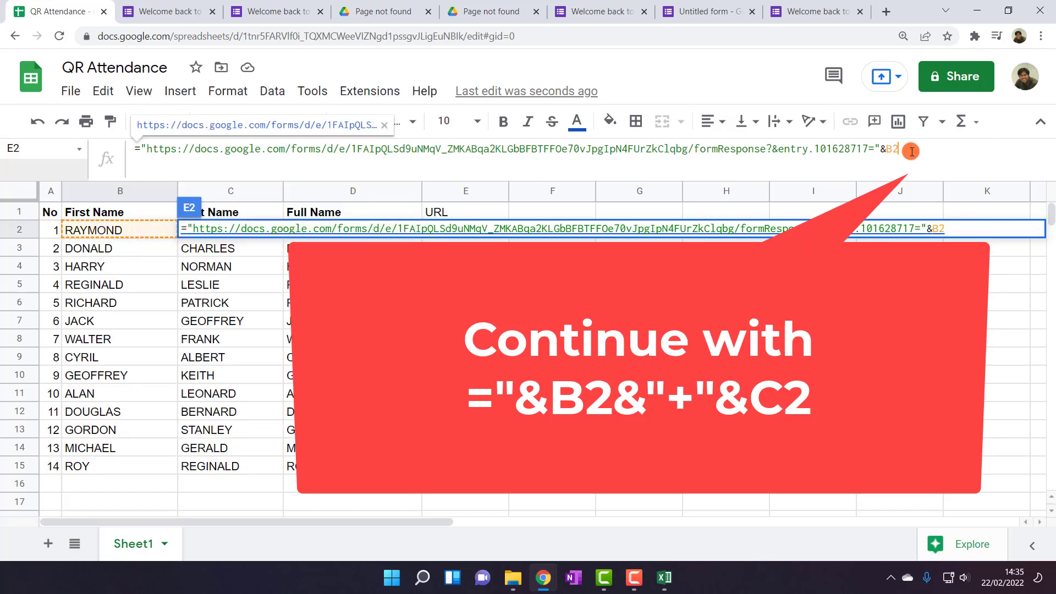
Append &"+"&C2 so the URL formula builds links for all 14 students
type("&\"+\"")
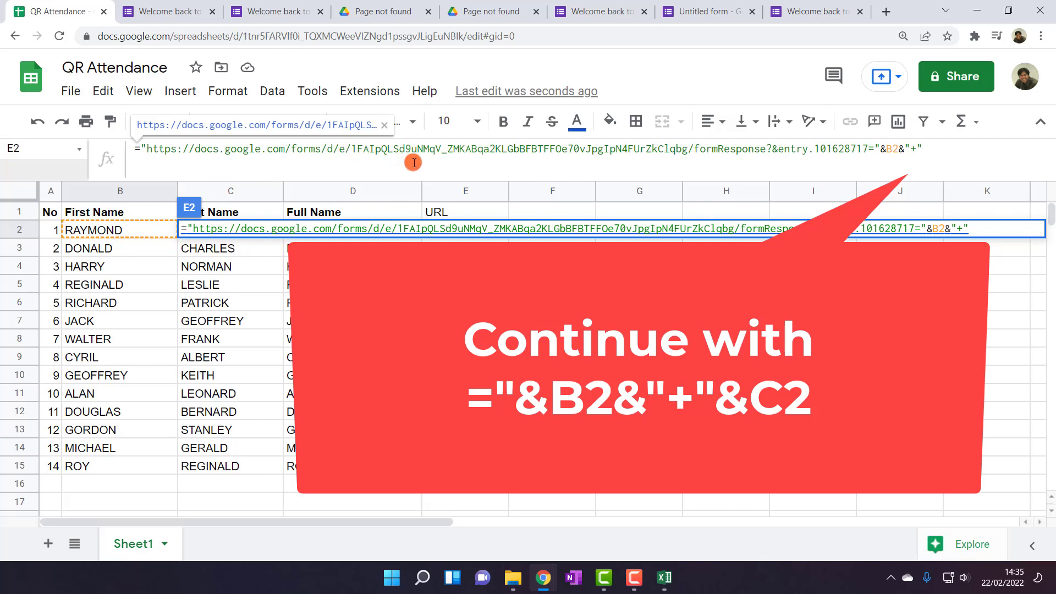
left_click(932, 149)
type("C")
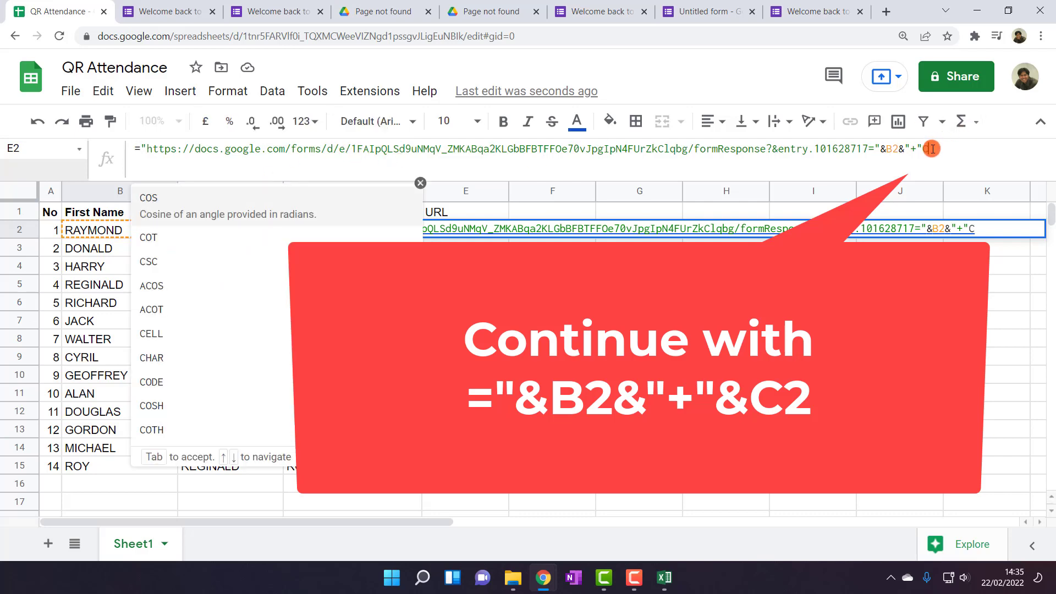
type("2")
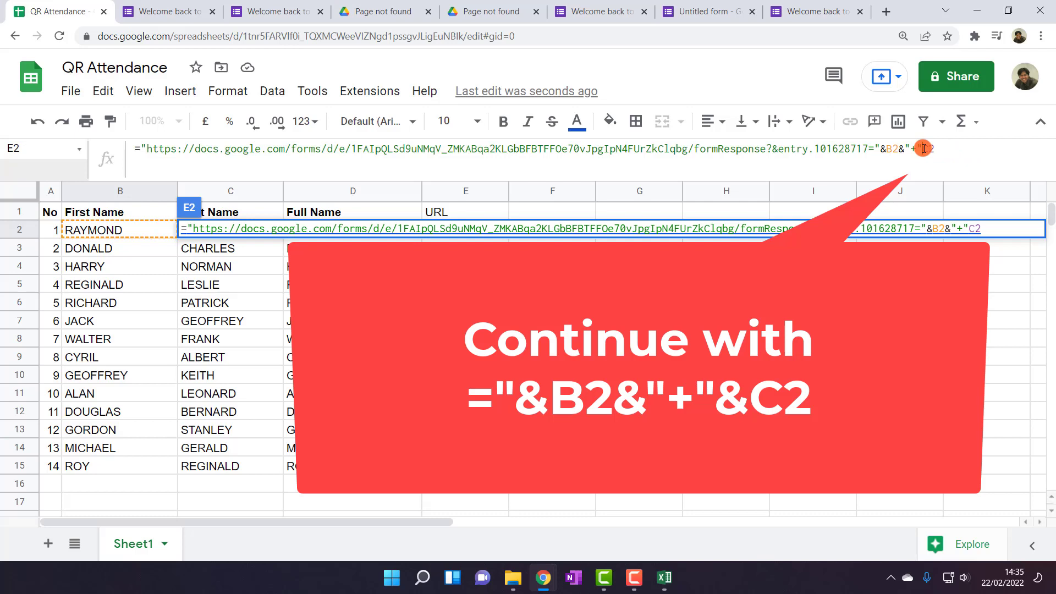
left_click(922, 148)
type("&")
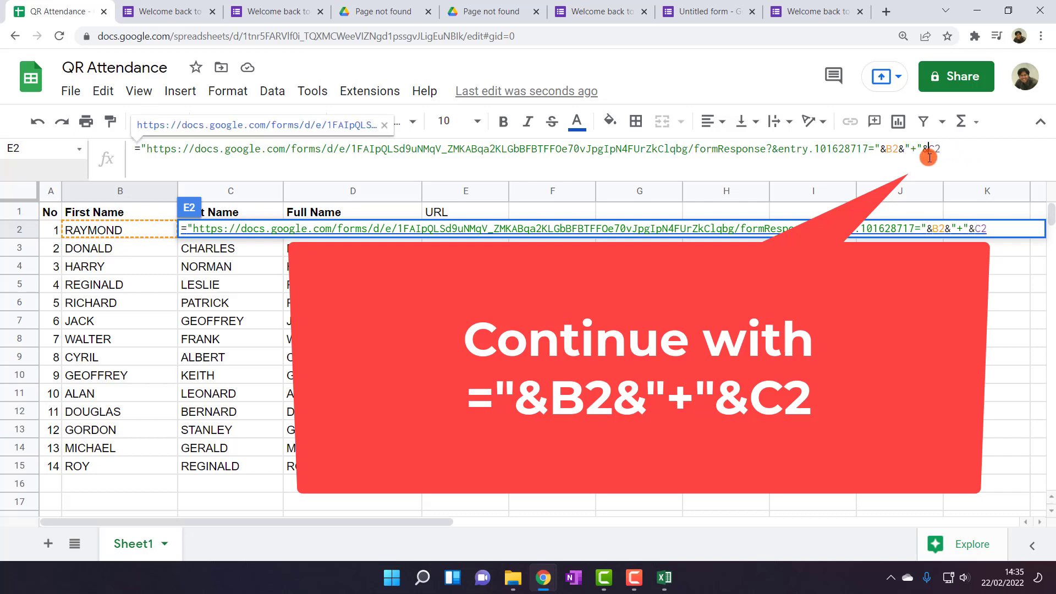
key("Return")
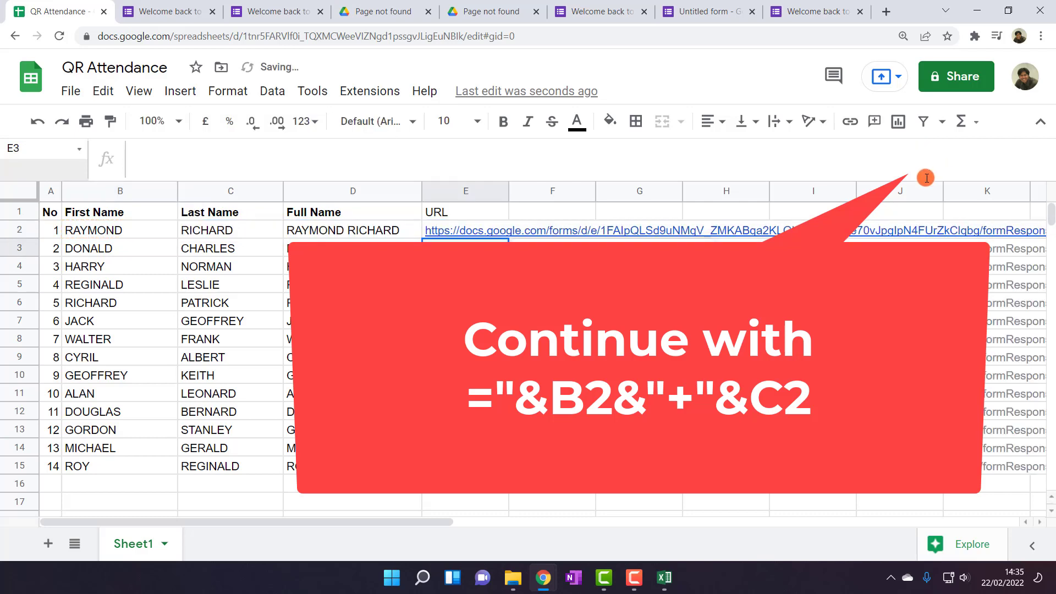
Submit attendance responses through the prefilled form links in cells E2 and E3
left_click(483, 231)
left_click(491, 256)
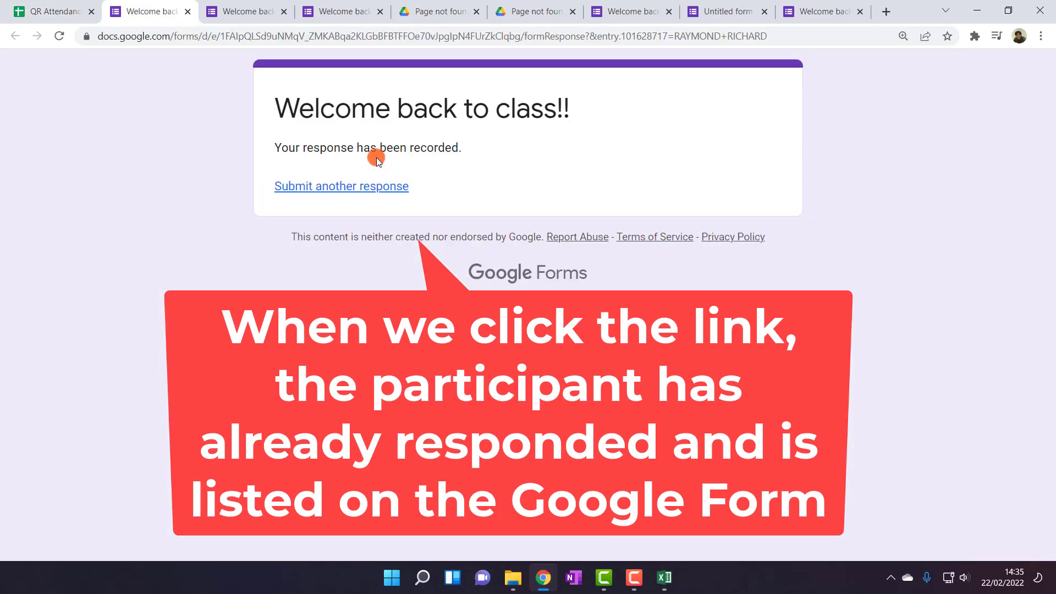
left_click(52, 11)
left_click(432, 250)
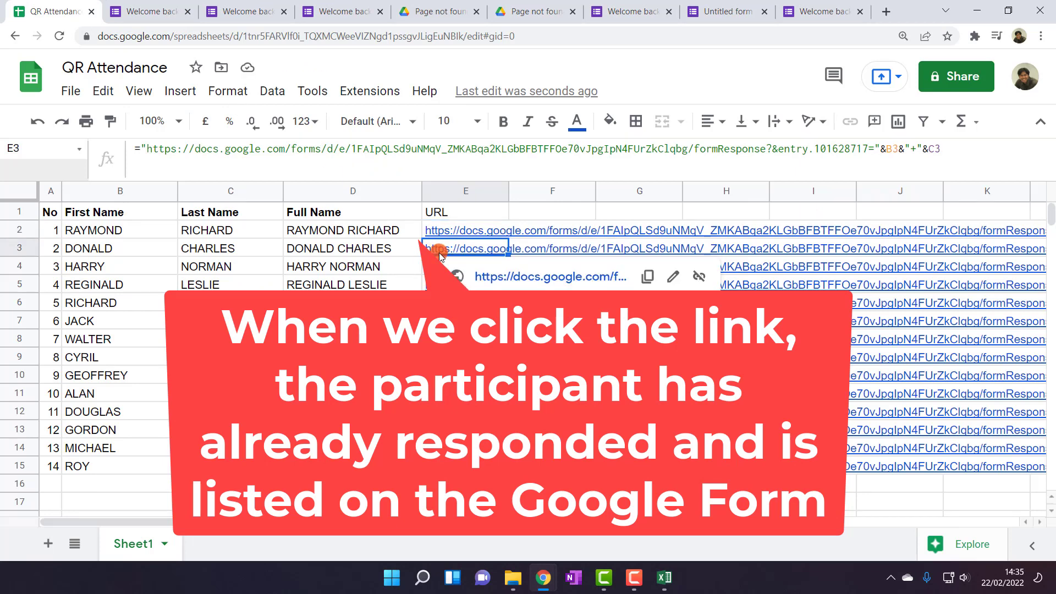
left_click(494, 276)
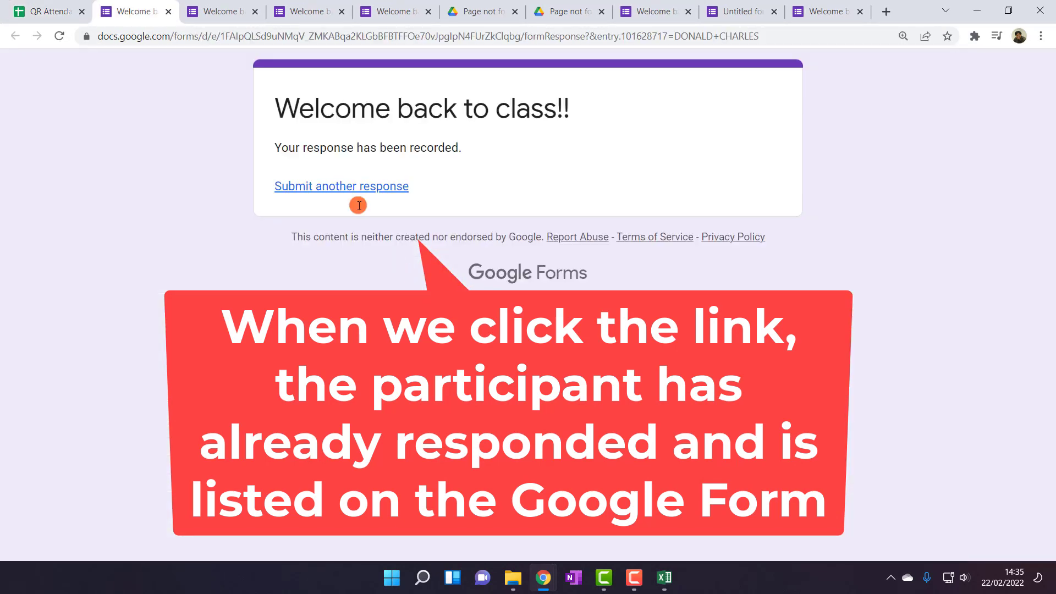
left_click(48, 11)
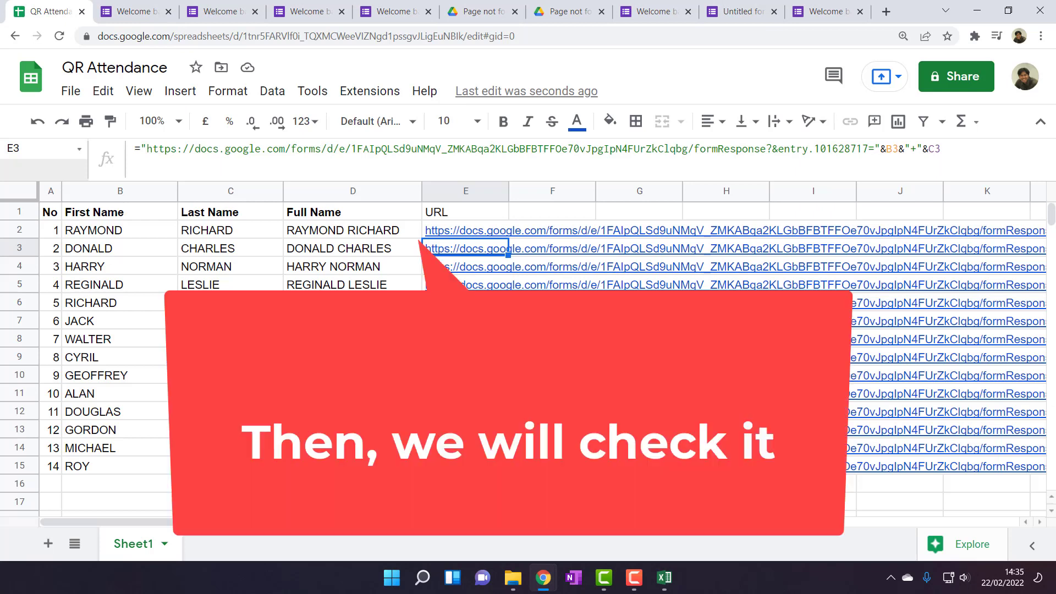
left_click(476, 484)
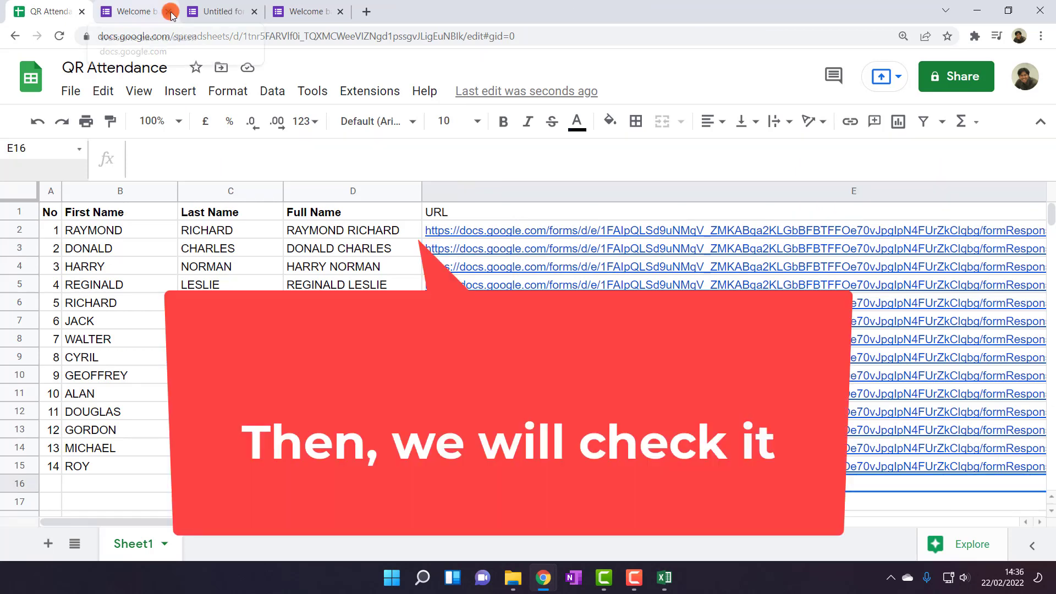
left_click(167, 11)
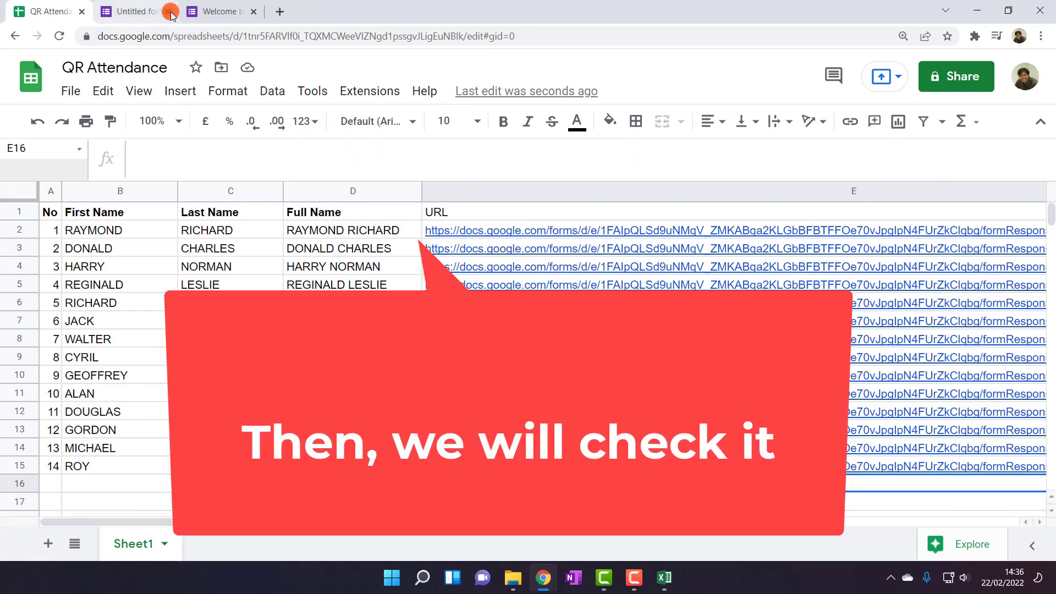
Check the form's 2 responses, then search the web for 'qr api google'
left_click(220, 11)
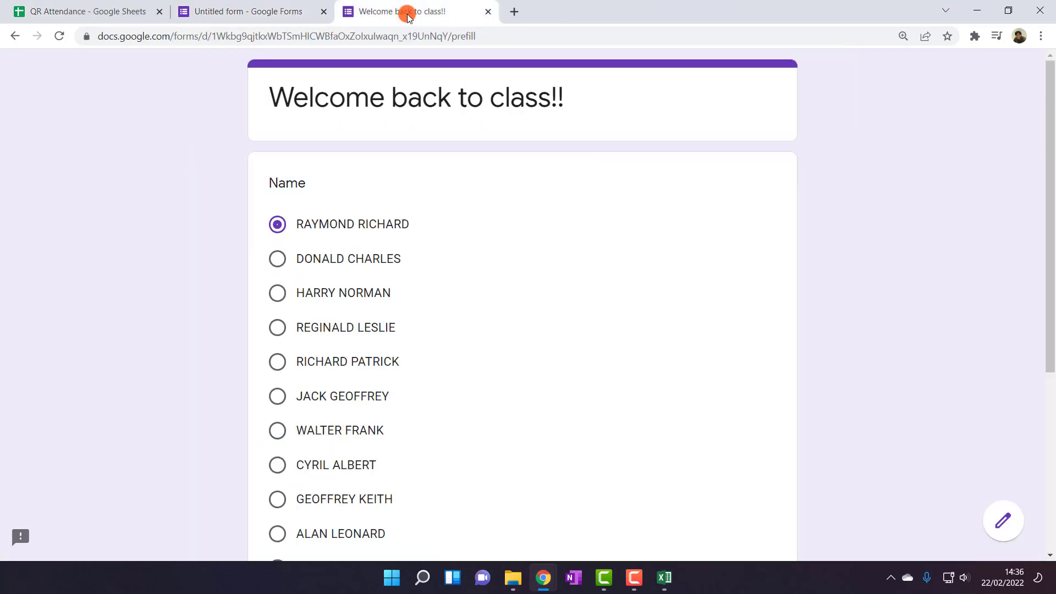
left_click(266, 12)
left_click(547, 127)
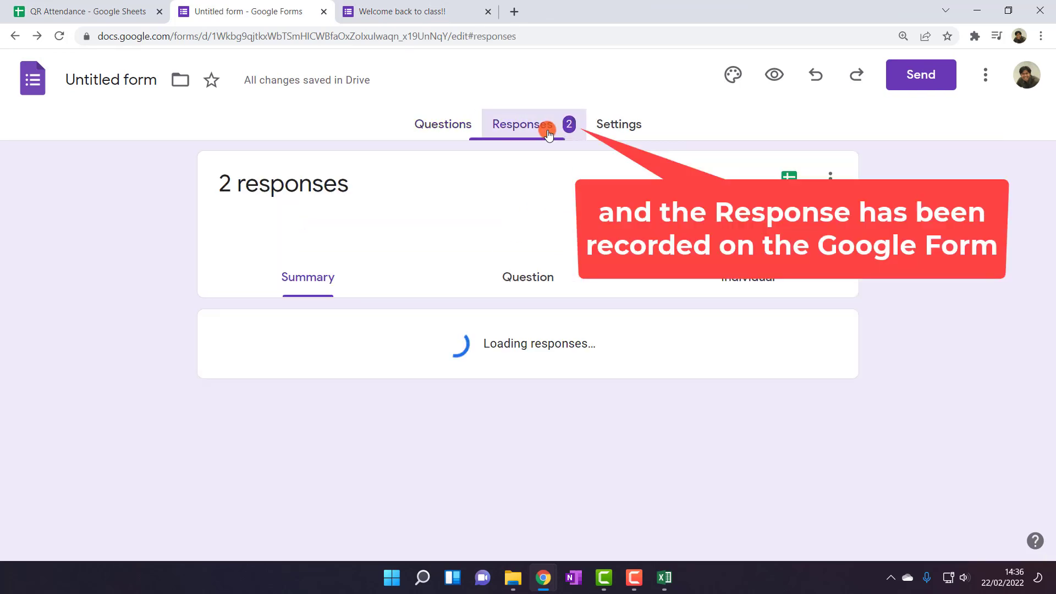
scroll(591, 372, "down", 2)
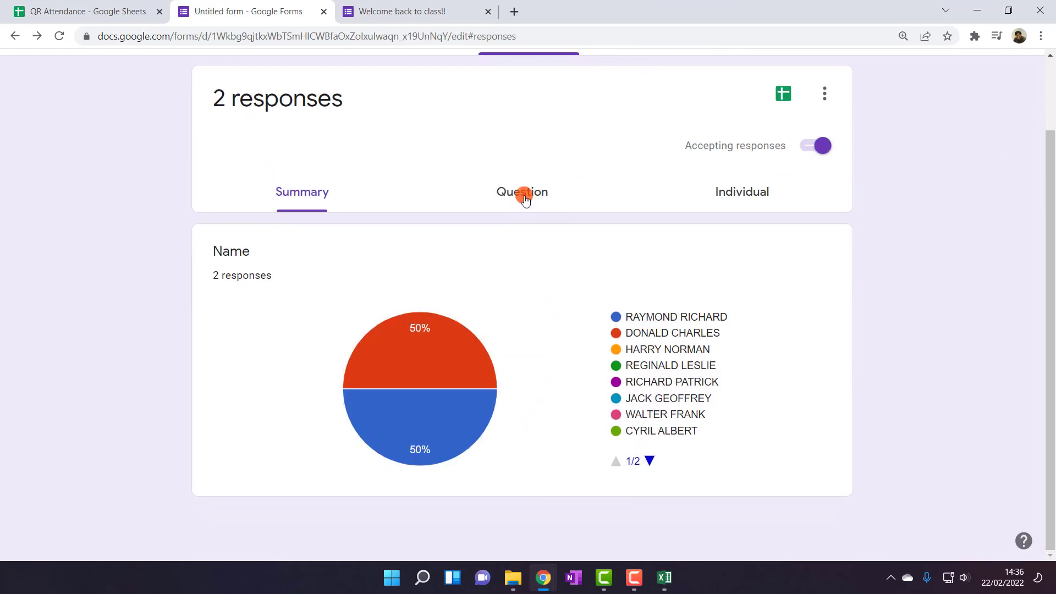
left_click(514, 11)
type("gr")
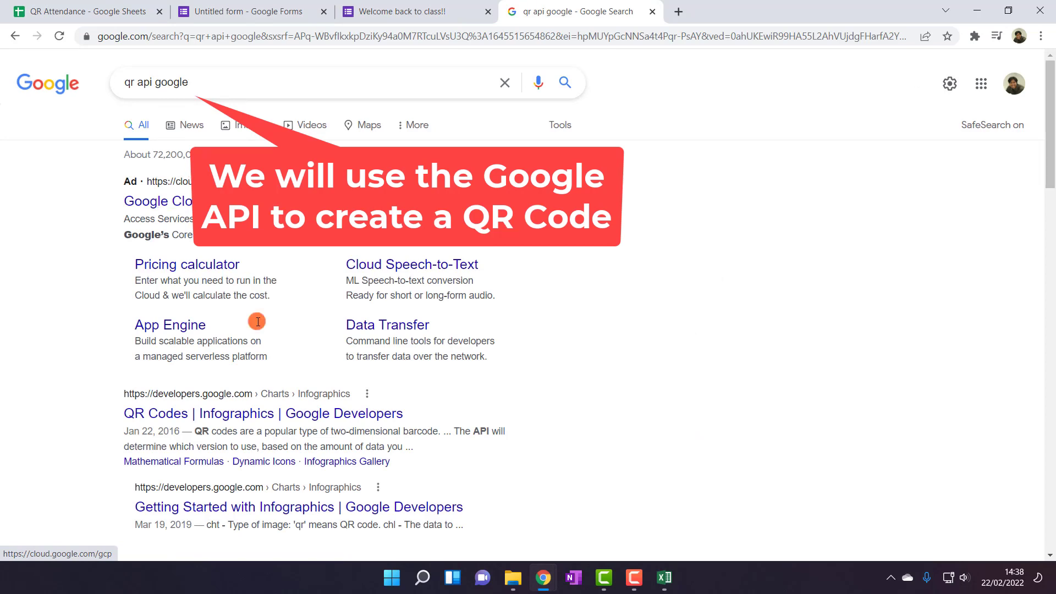
left_click(283, 416)
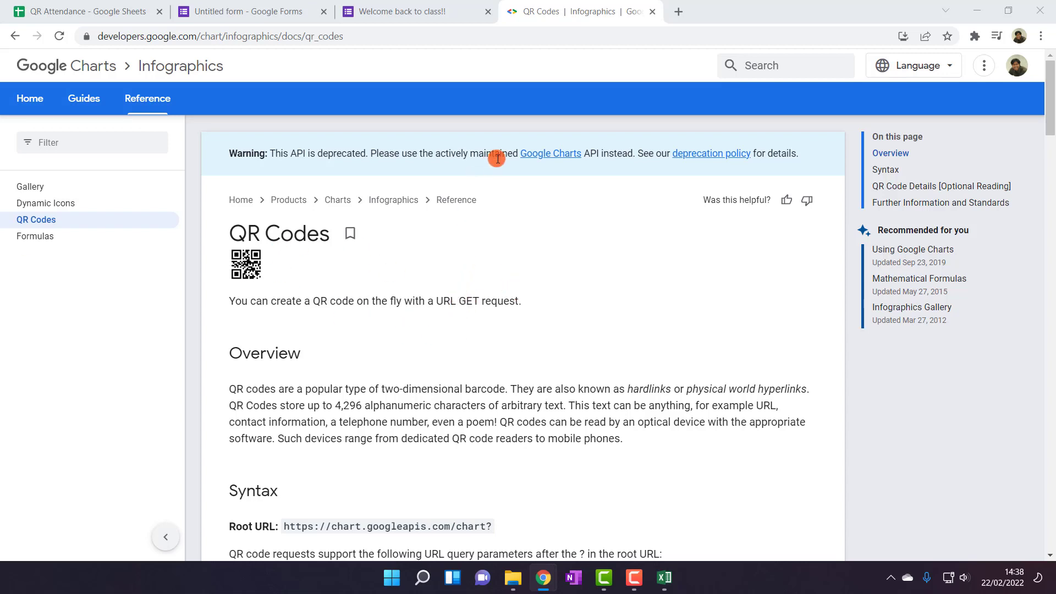
scroll(490, 286, "down", 2)
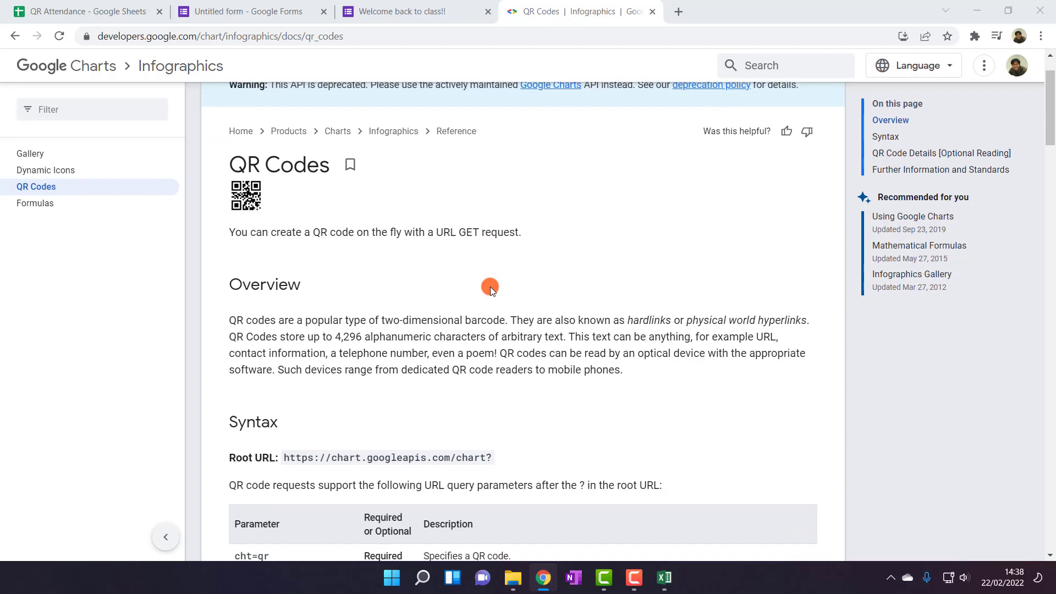
scroll(490, 286, "down", 1)
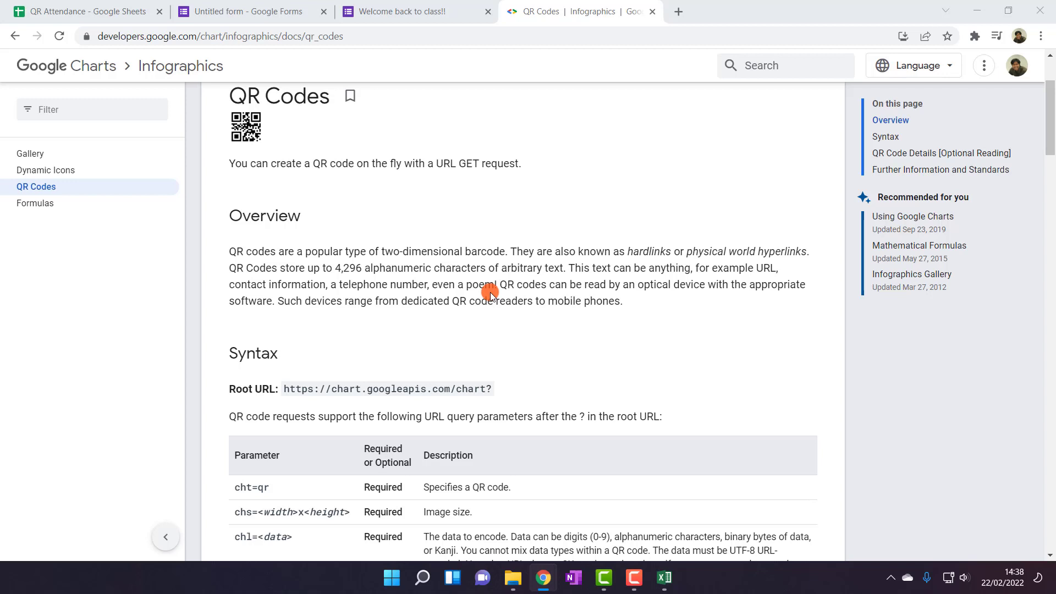
scroll(491, 289, "up", 2)
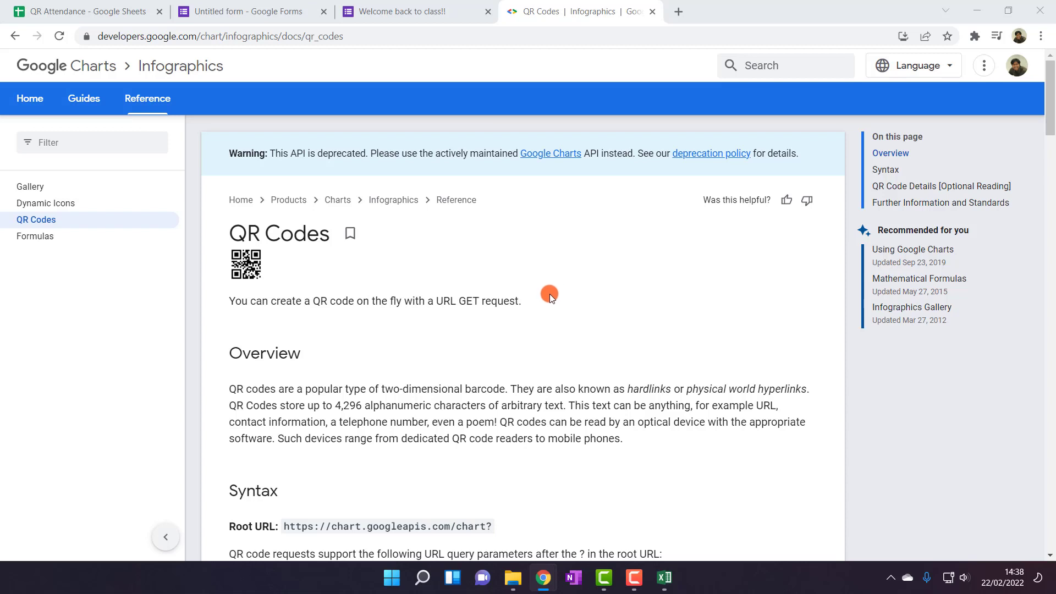
scroll(546, 318, "down", 1)
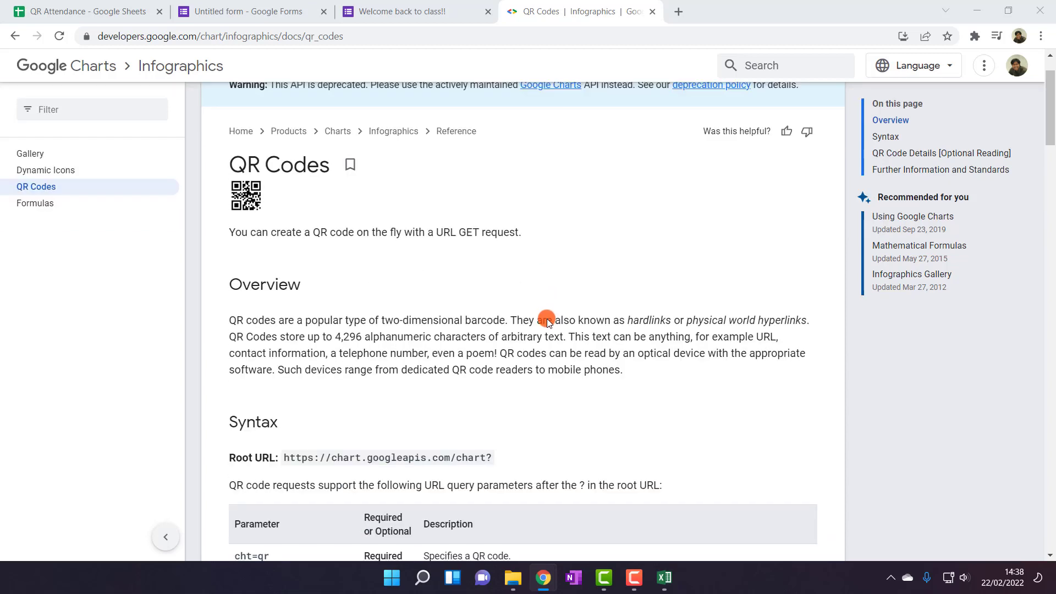
left_click_drag(320, 232, 463, 253)
left_click(463, 253)
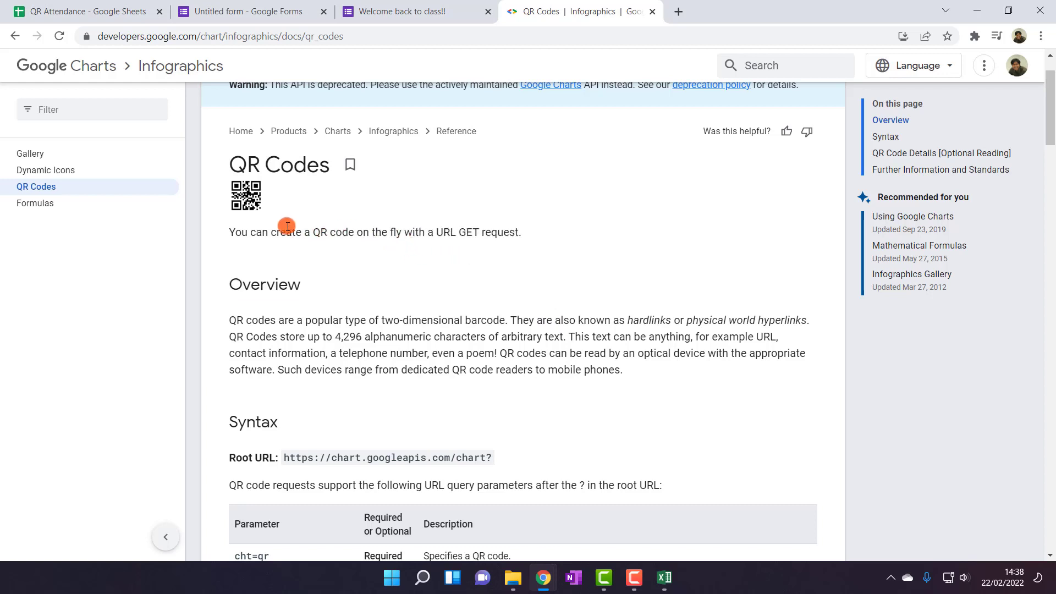
left_click_drag(281, 231, 518, 240)
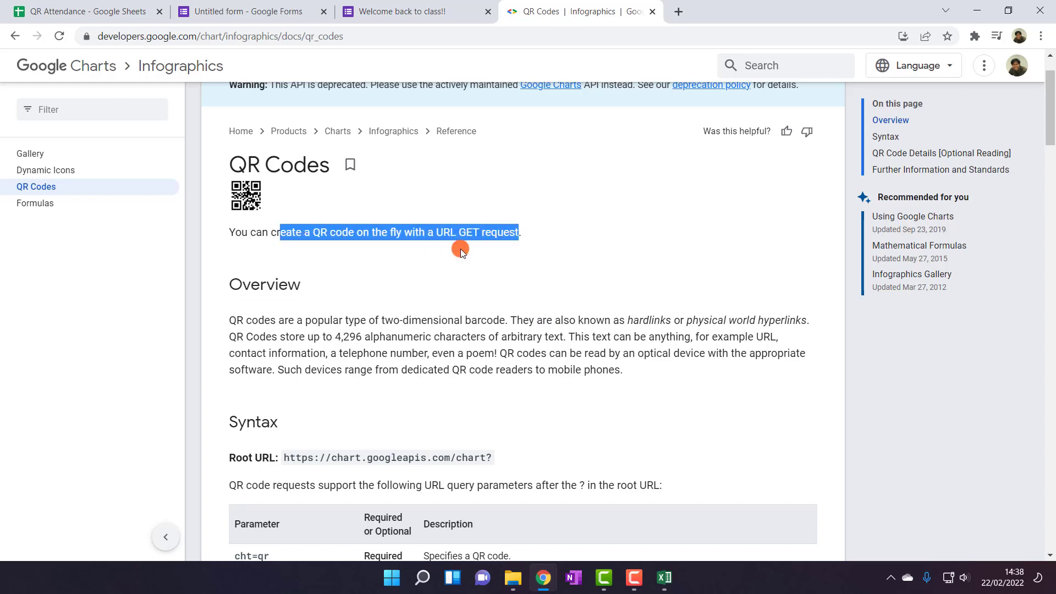
left_click(394, 262)
scroll(401, 288, "down", 6)
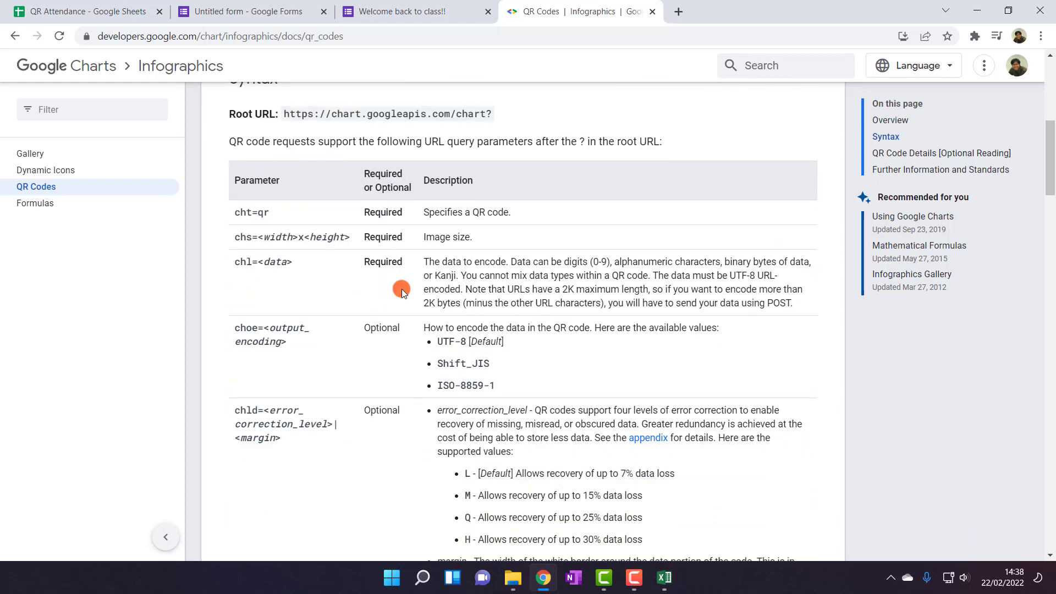
scroll(401, 289, "up", 3)
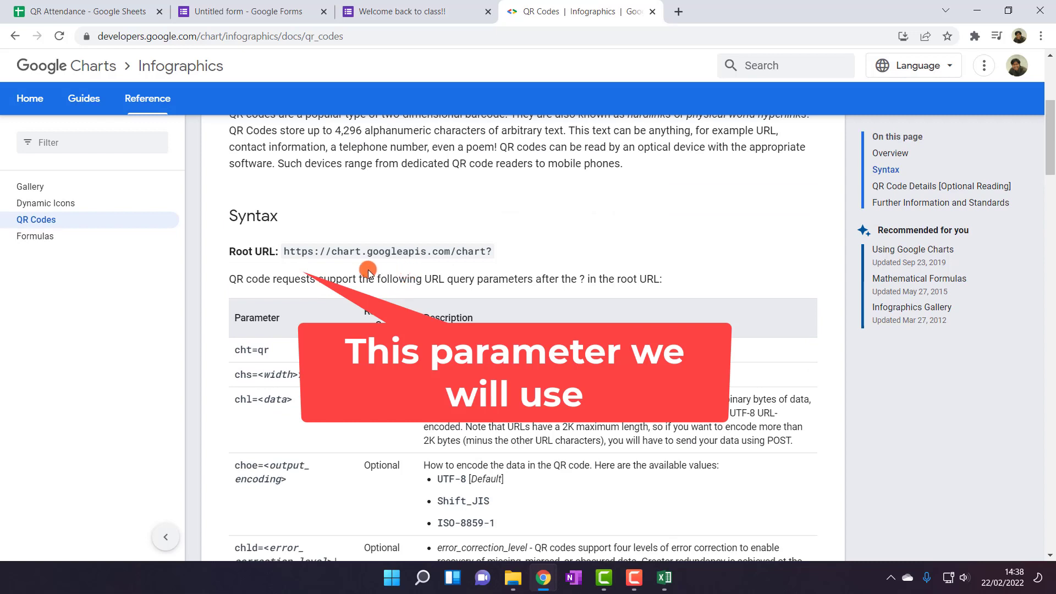
left_click_drag(283, 251, 493, 255)
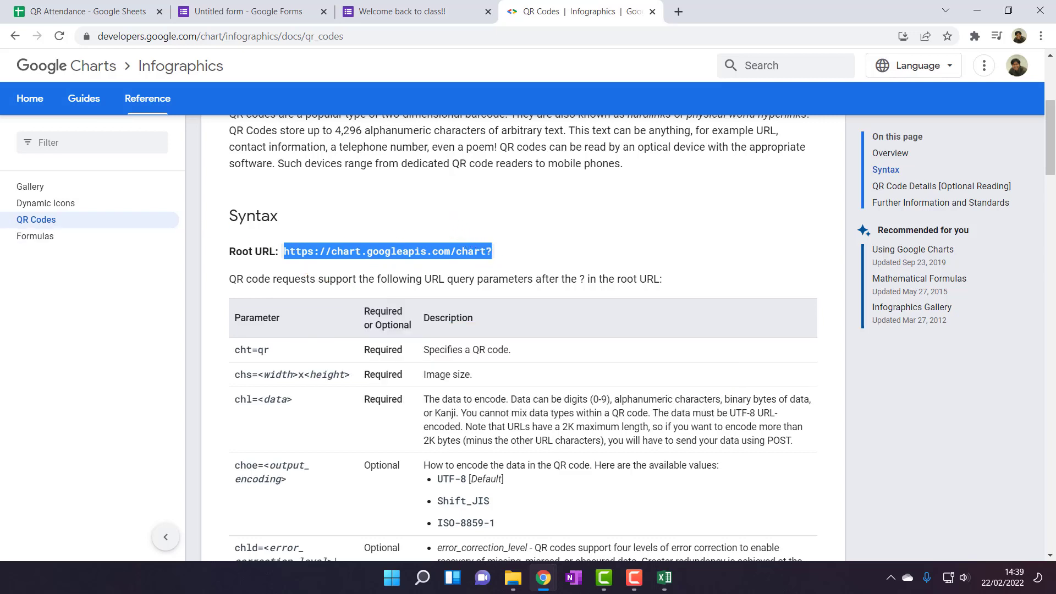
left_click(82, 12)
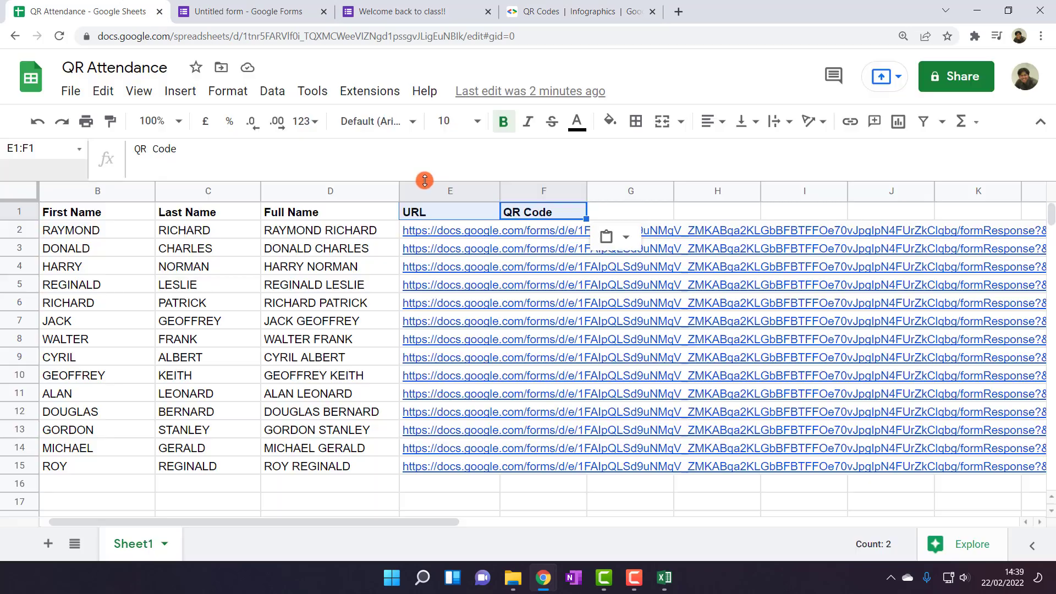
left_click(520, 228)
left_click(253, 152)
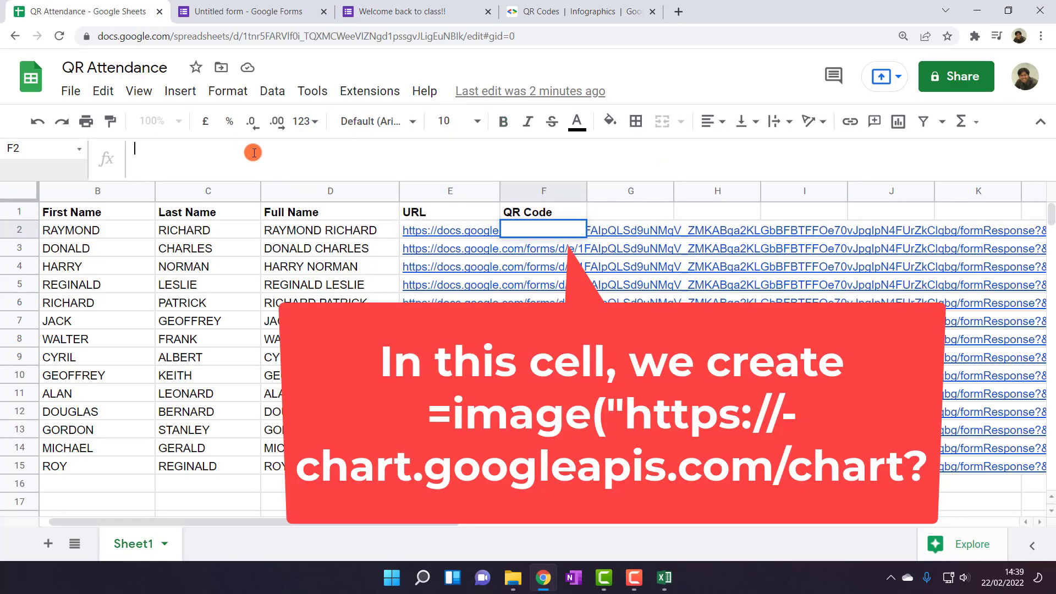
left_click(545, 232)
type("=image")
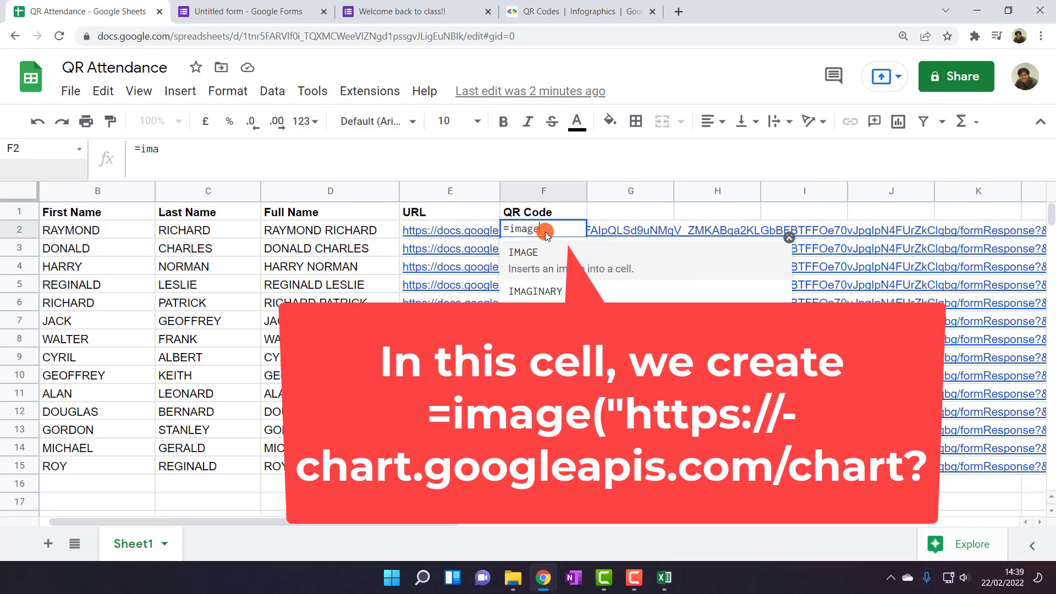
type("(")
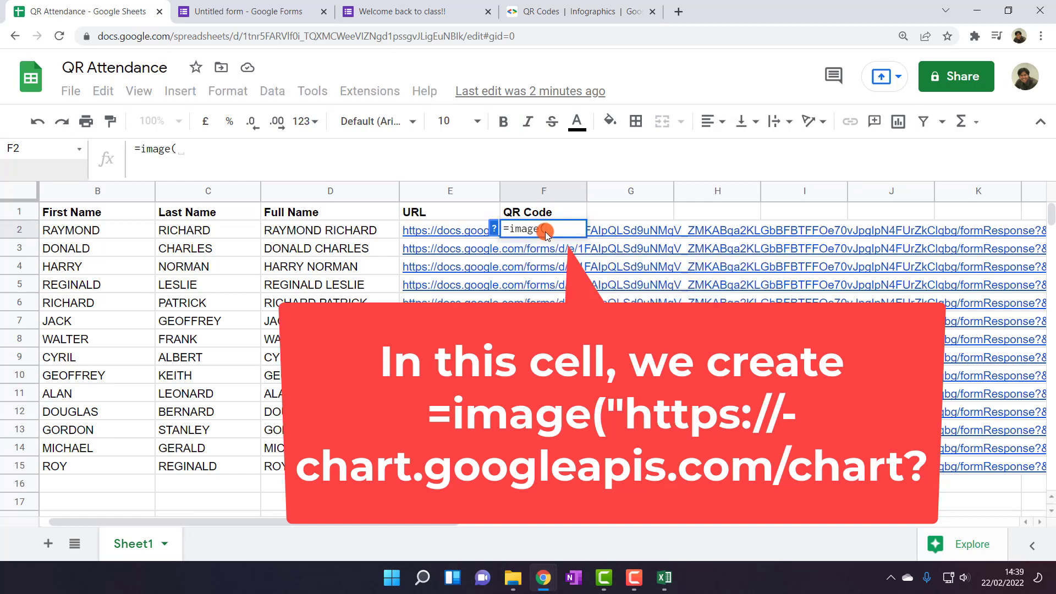
left_click(202, 150)
type("\"https://chart.googleapis.com/chart?")
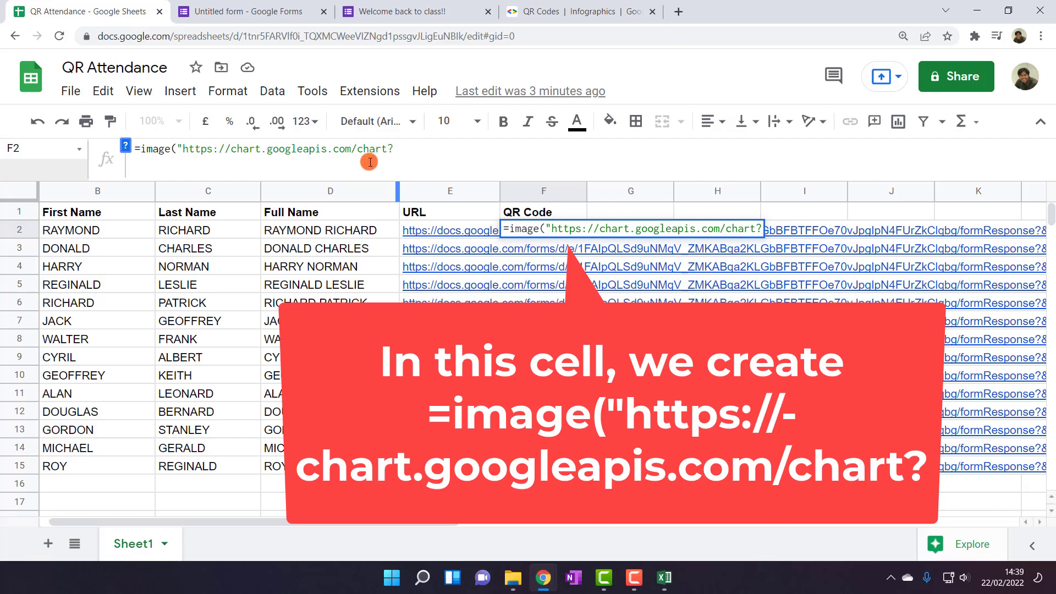
Copy the cht=qr parameter from the QR Codes documentation for the spreadsheet formula
left_click(555, 3)
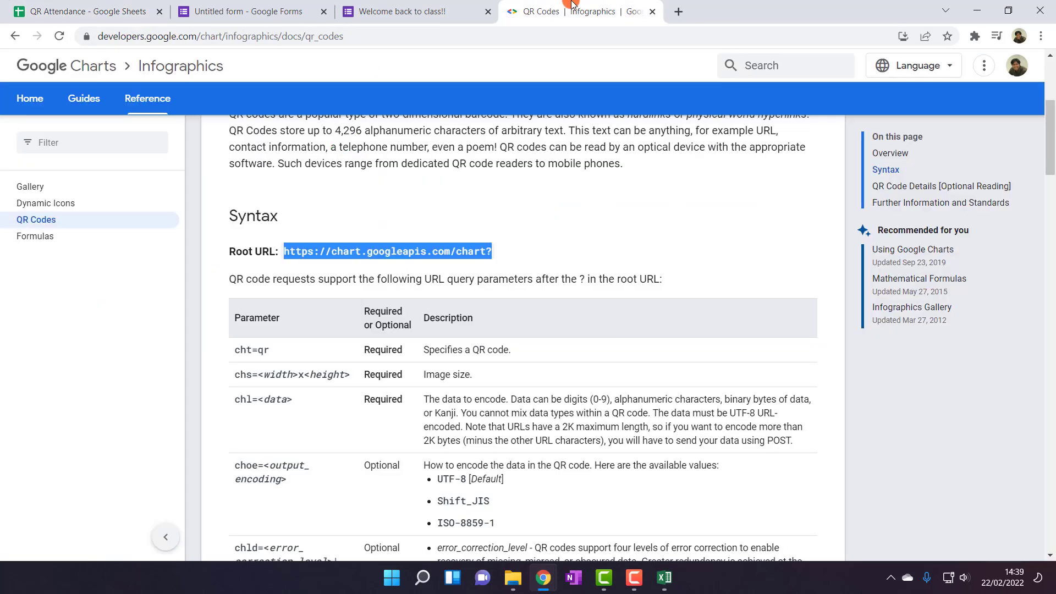
scroll(539, 282, "down", 1)
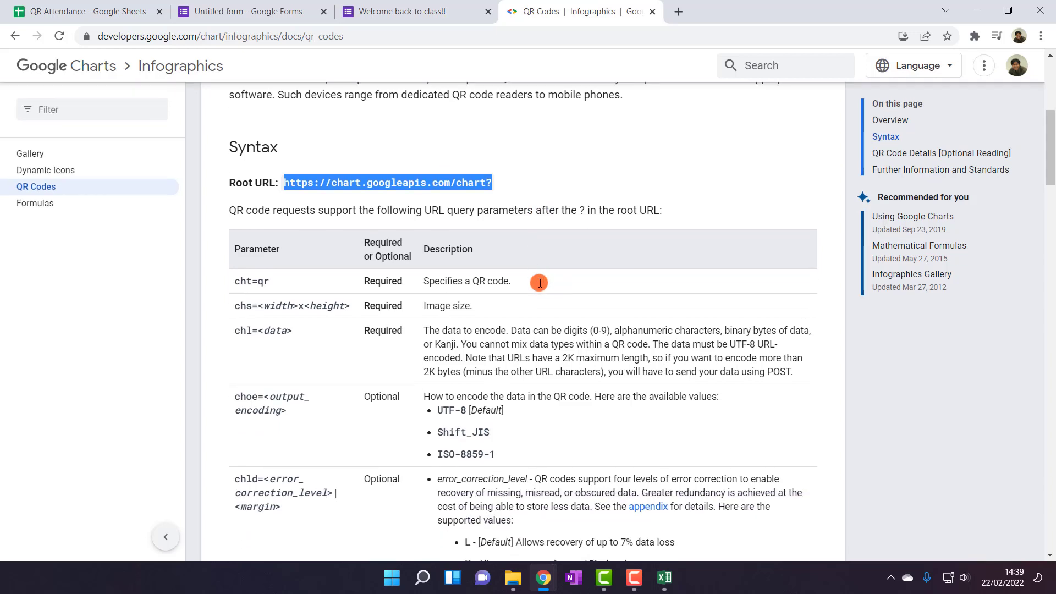
scroll(536, 283, "down", 1)
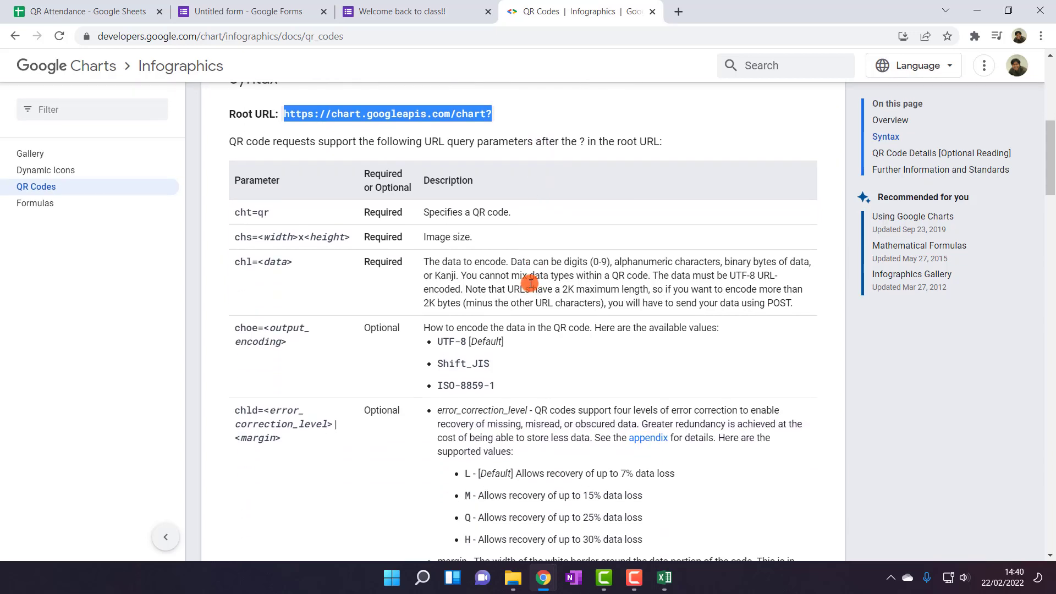
scroll(509, 318, "down", 1)
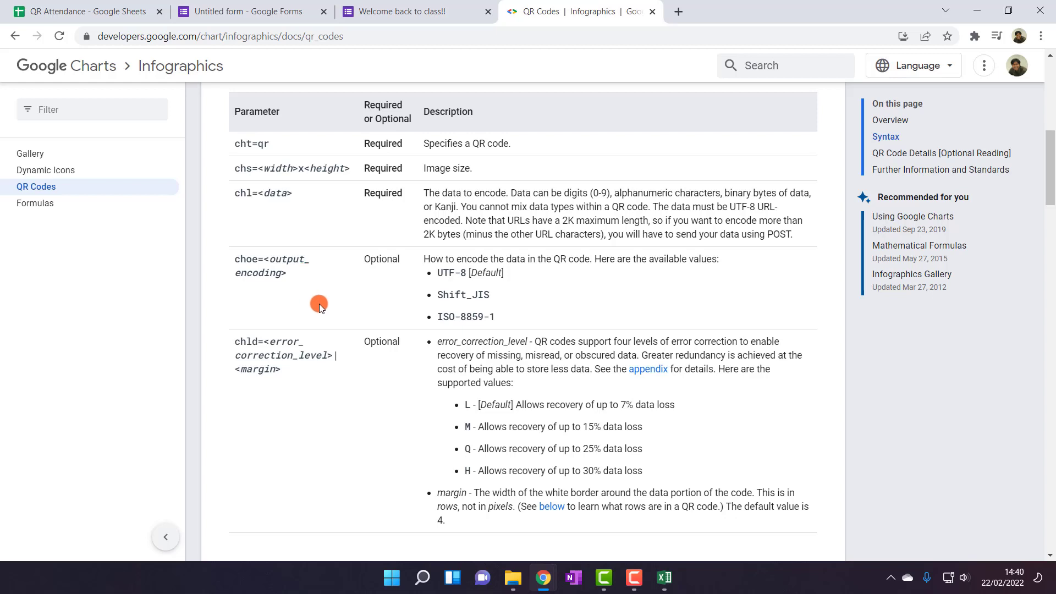
left_click_drag(275, 146, 227, 146)
key("ctrl+c")
left_click(88, 11)
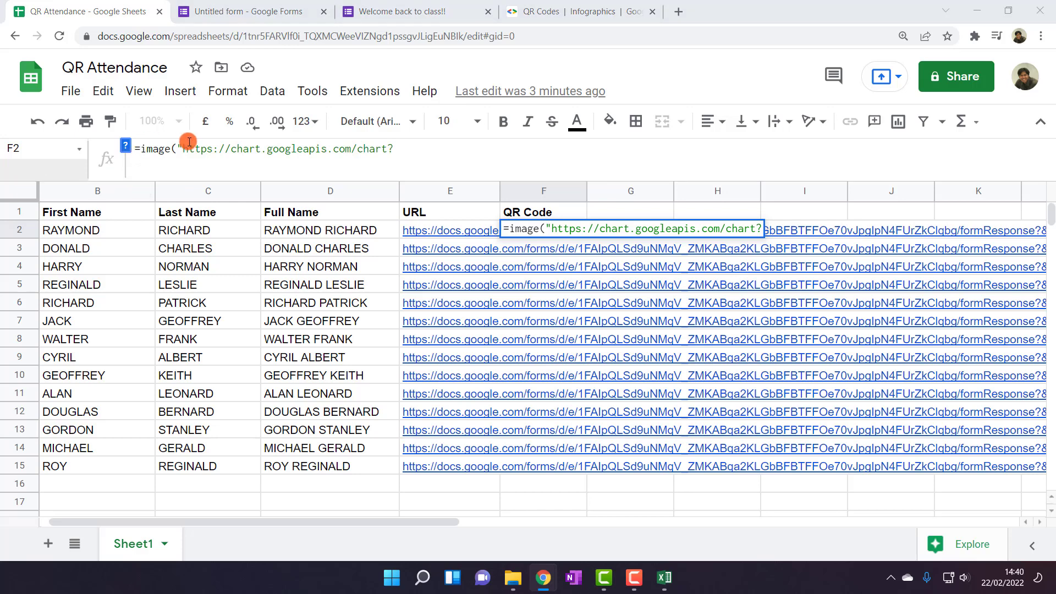
Add the cht=qr and chs= parameters from the documentation to F2's formula
left_click(404, 149)
key("ctrl+v")
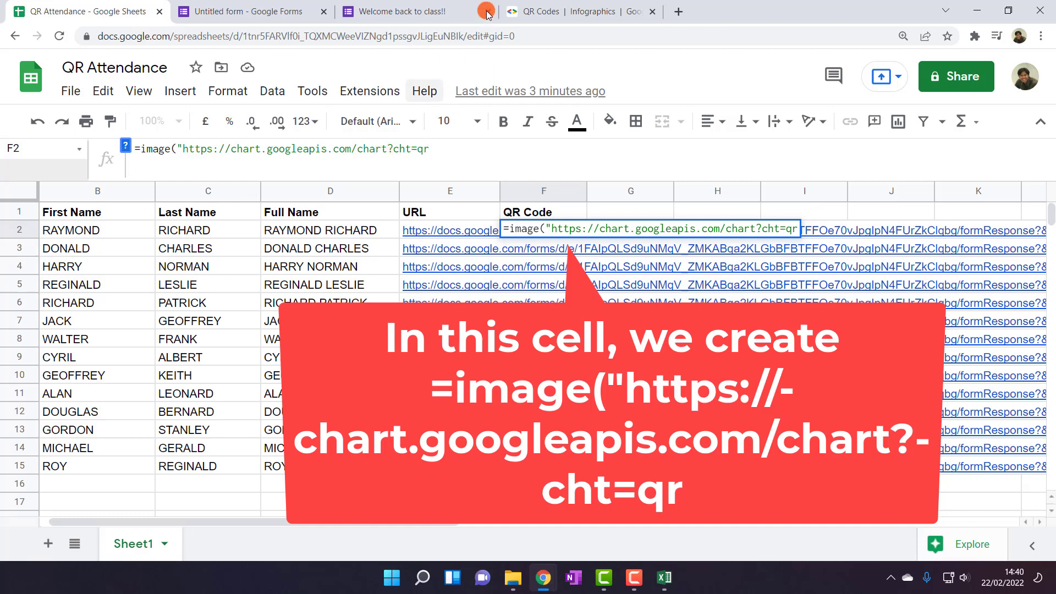
left_click(562, 12)
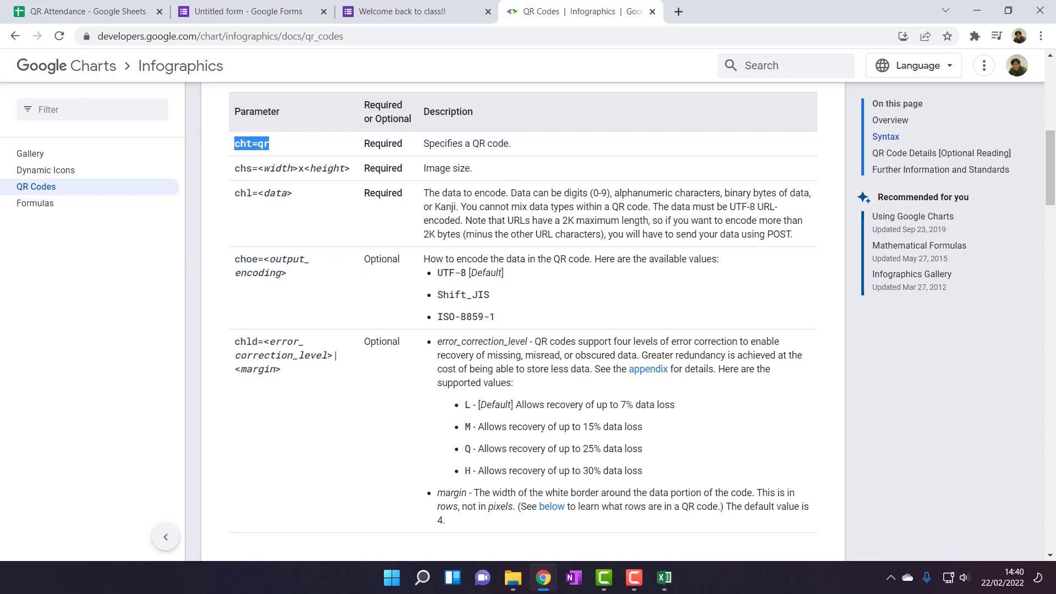
left_click_drag(257, 168, 233, 169)
key("ctrl+c")
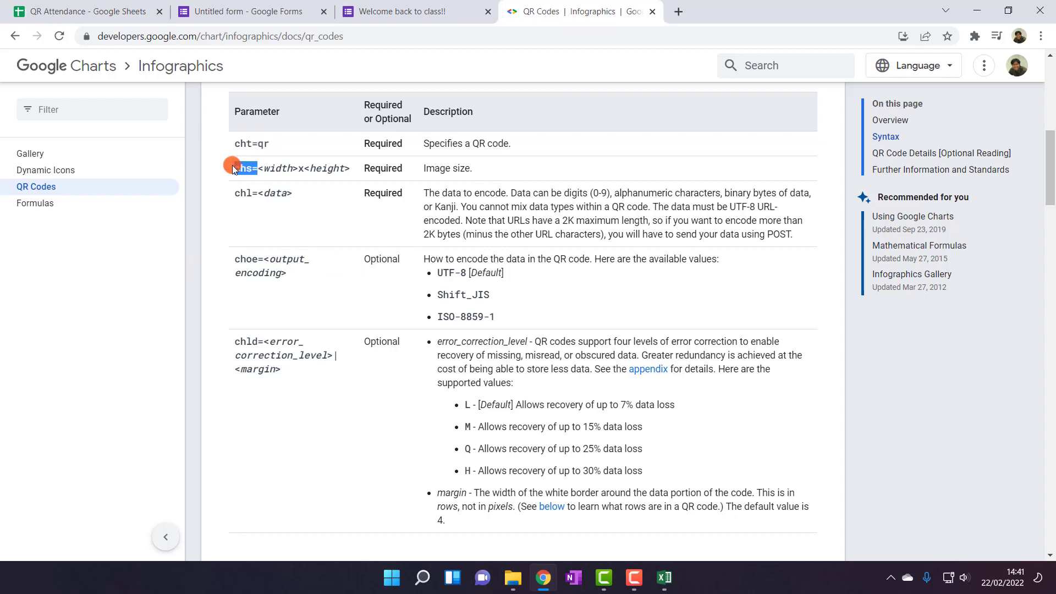
left_click(115, 9)
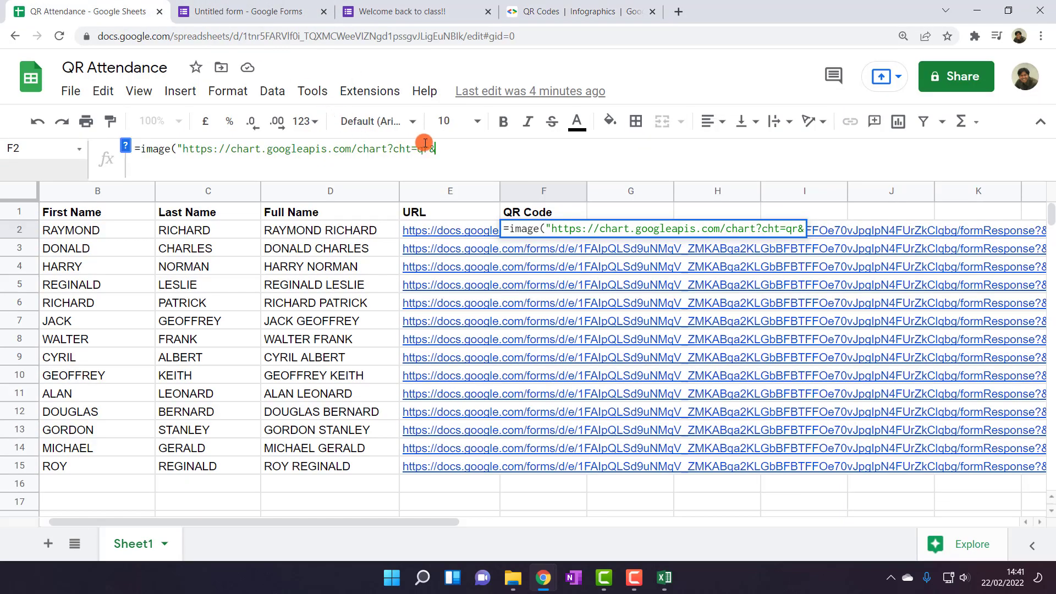
key("ctrl+v")
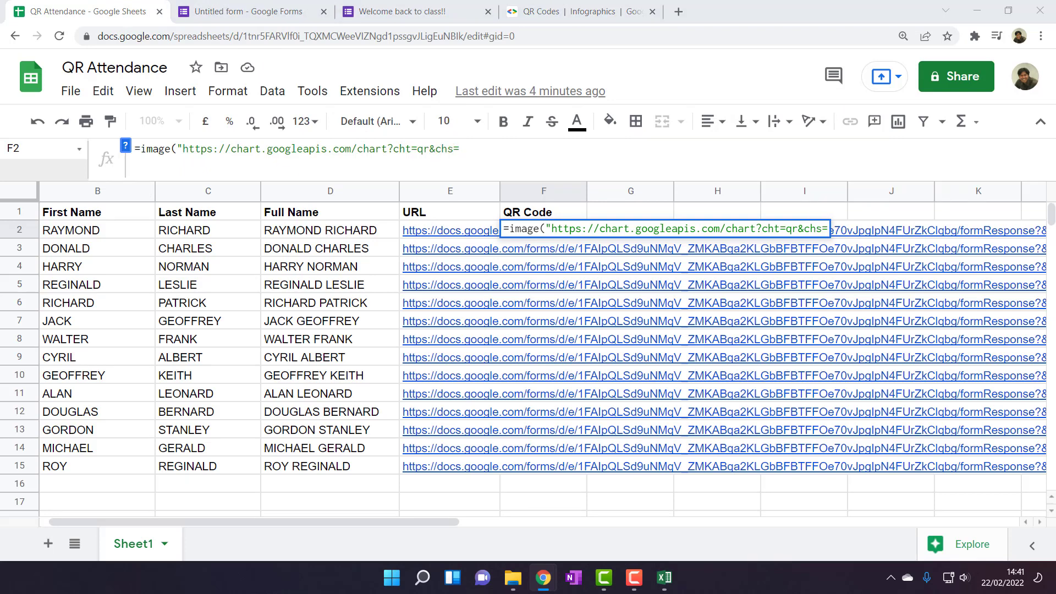
Set the QR size value to 150x150 and follow it with &
left_click(474, 155)
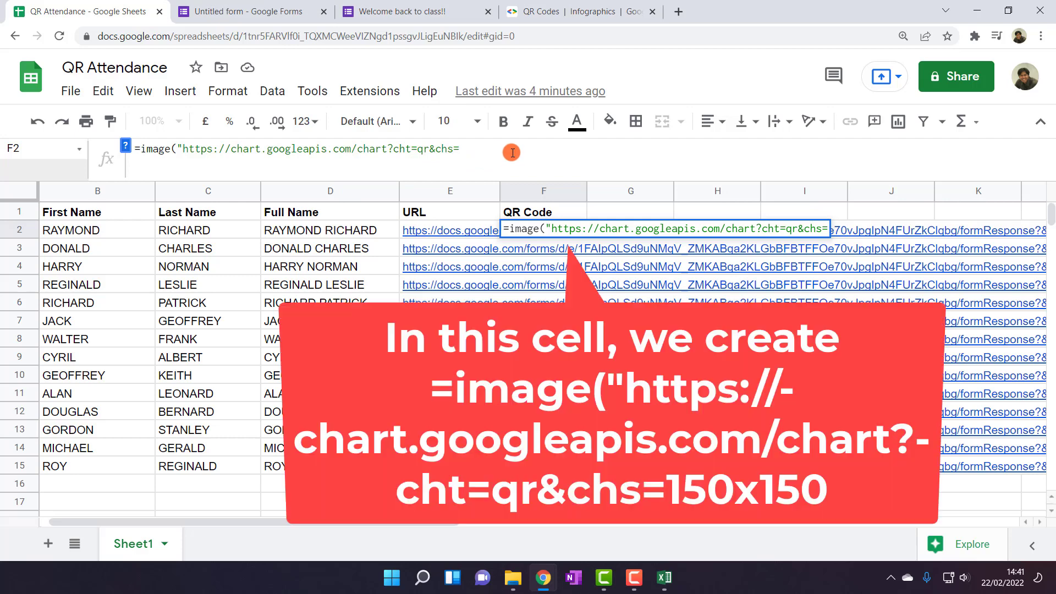
type("150x")
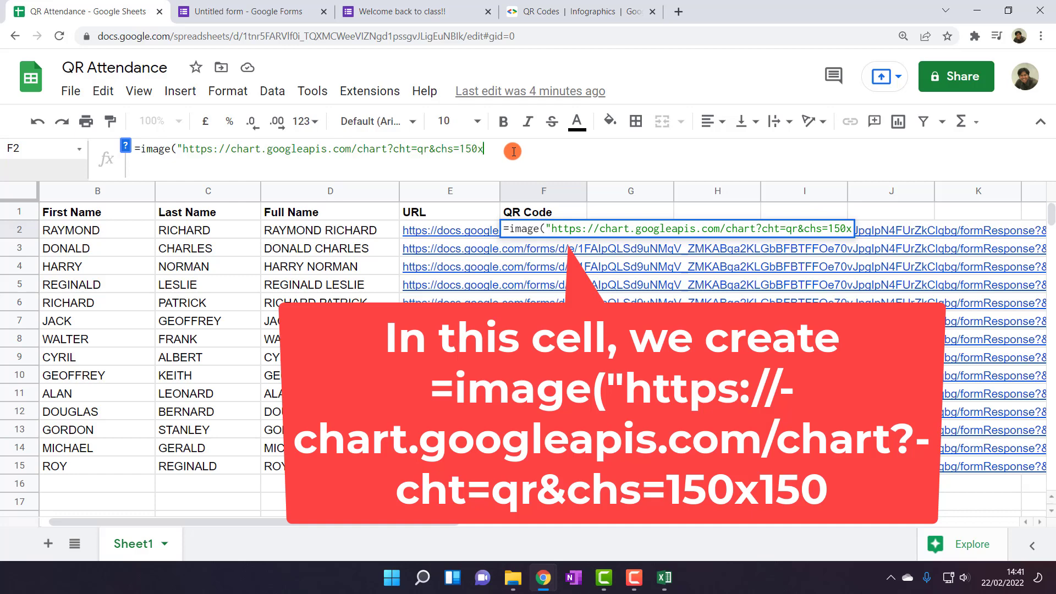
key("BackSpace")
key("BackSpace")
type("X150")
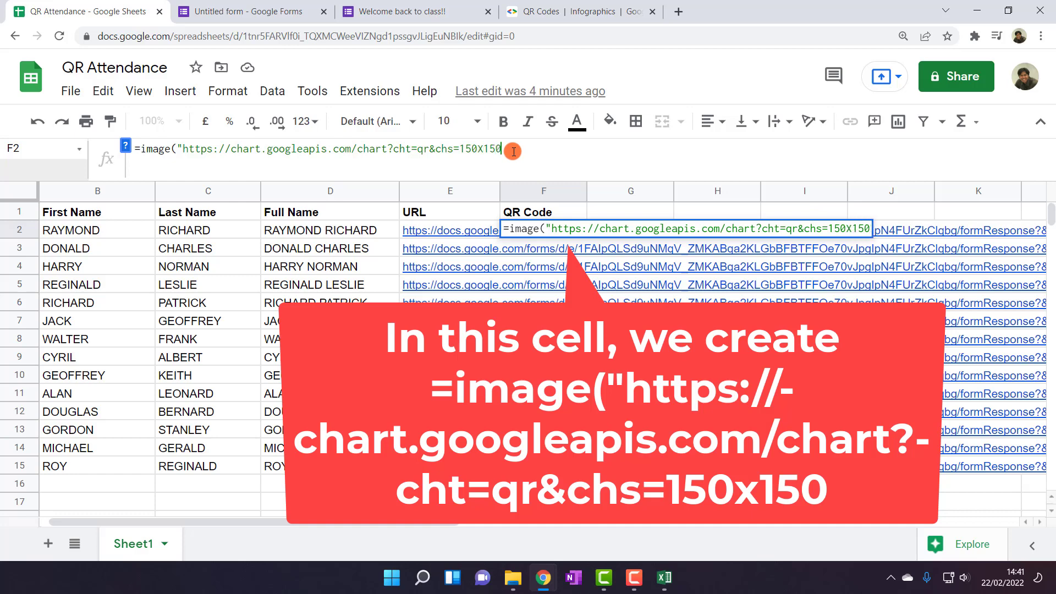
left_click(488, 147)
key("BackSpace")
type("x")
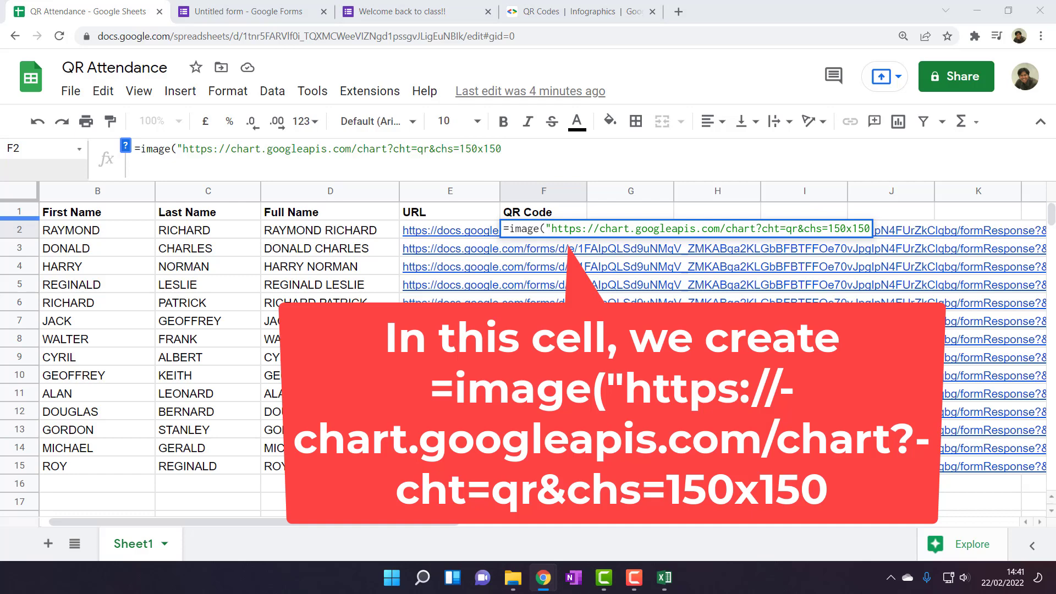
left_click(507, 150)
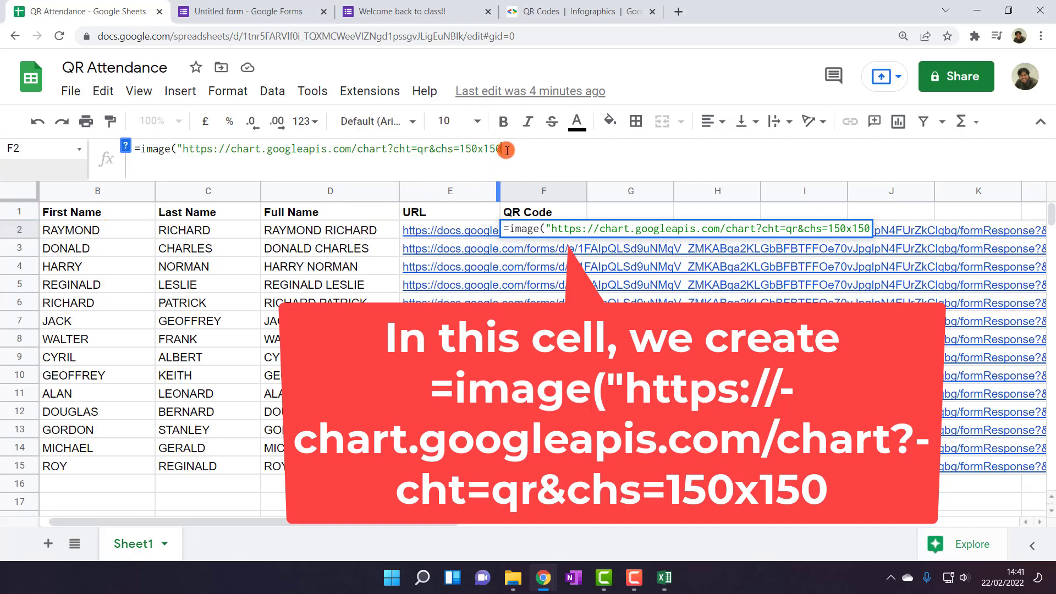
type("&")
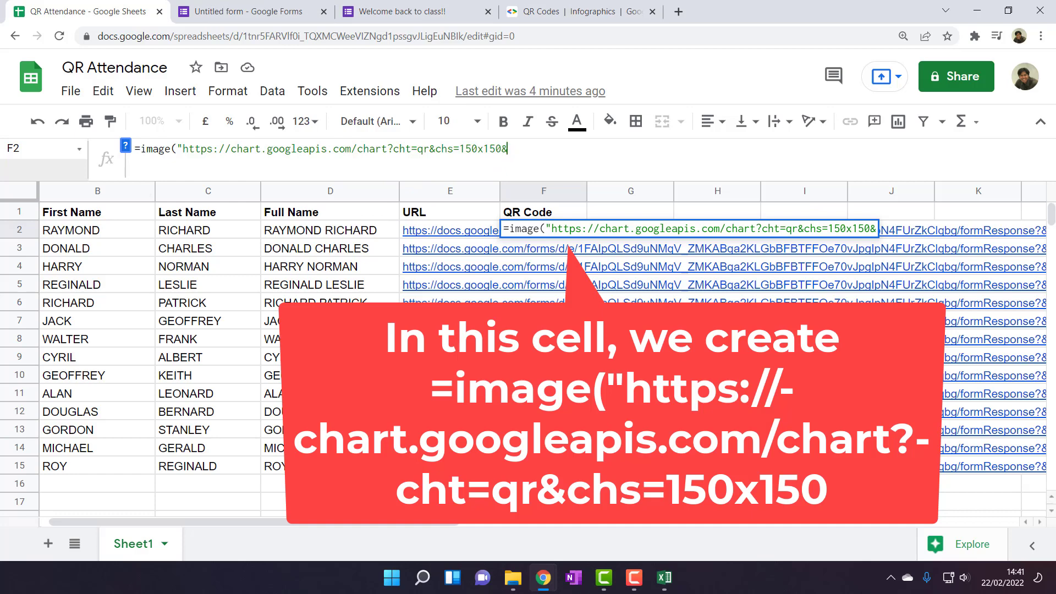
Append chl= and E2) to finish the QR code formula and enter it
left_click(581, 11)
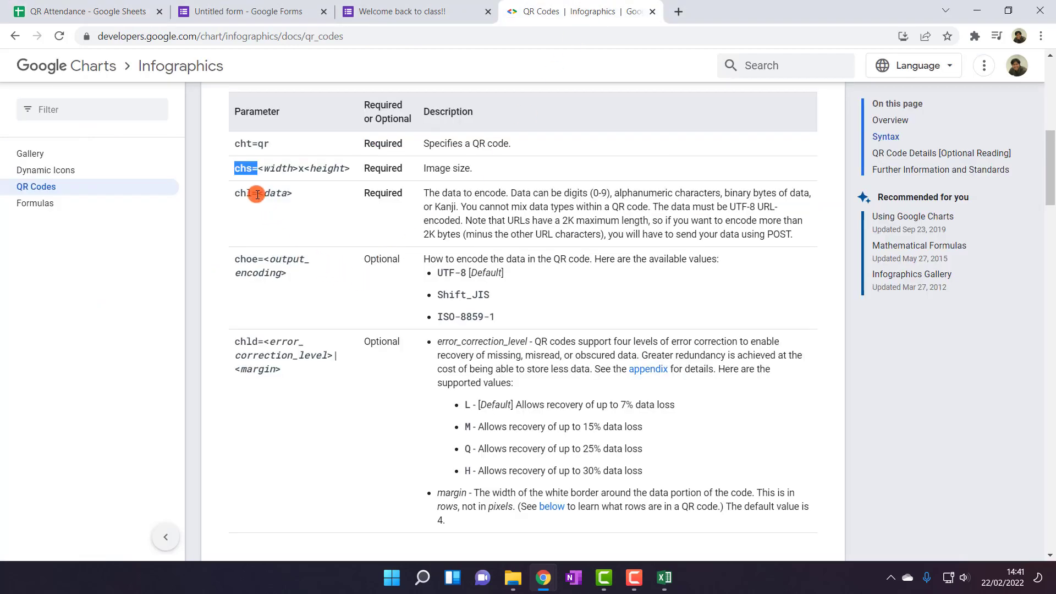
left_click_drag(257, 193, 234, 194)
key("ctrl+c")
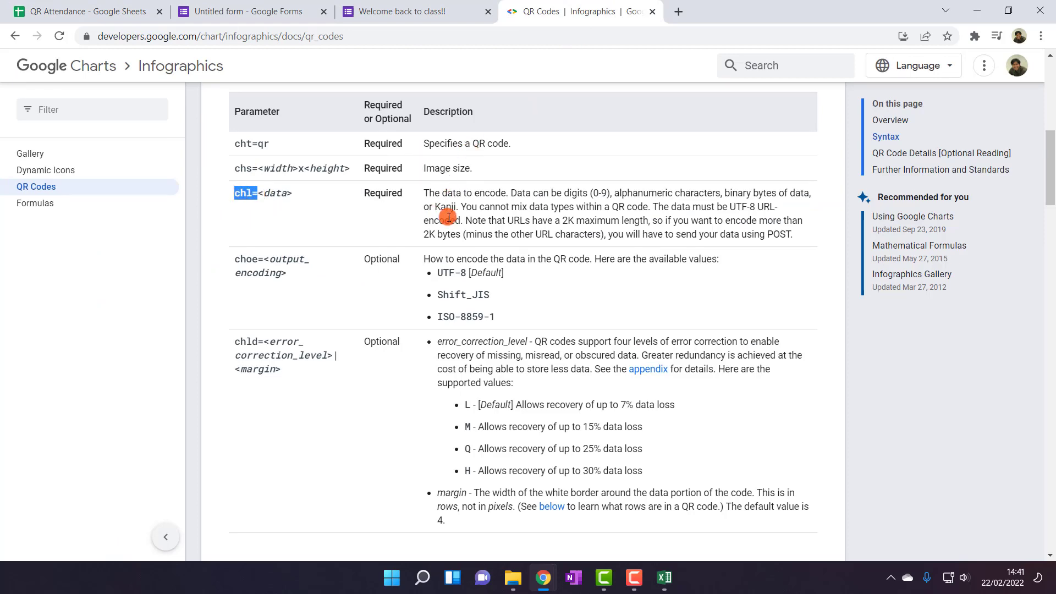
left_click(105, 8)
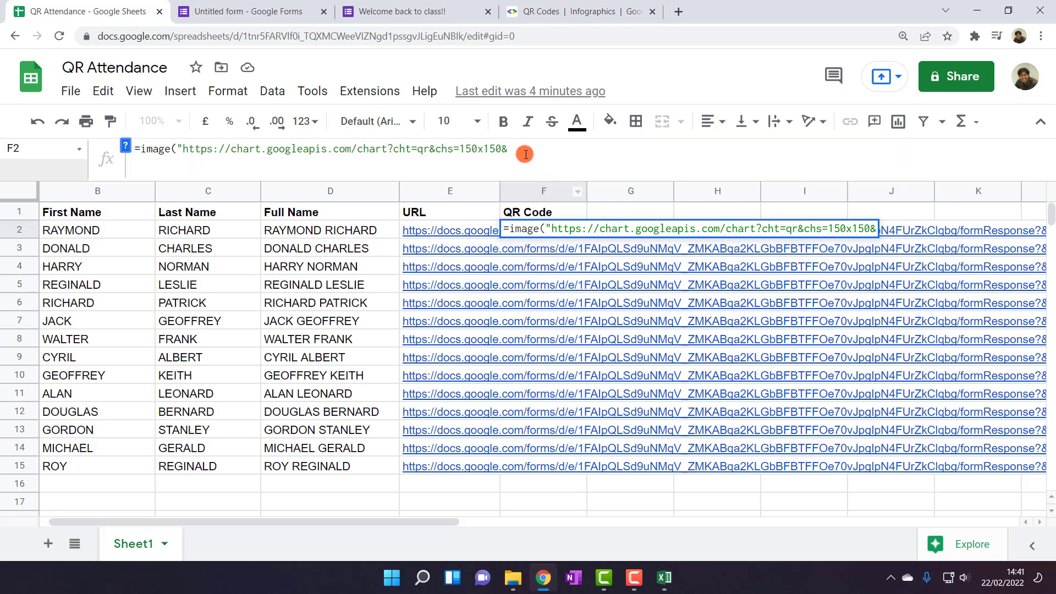
key("ctrl+v")
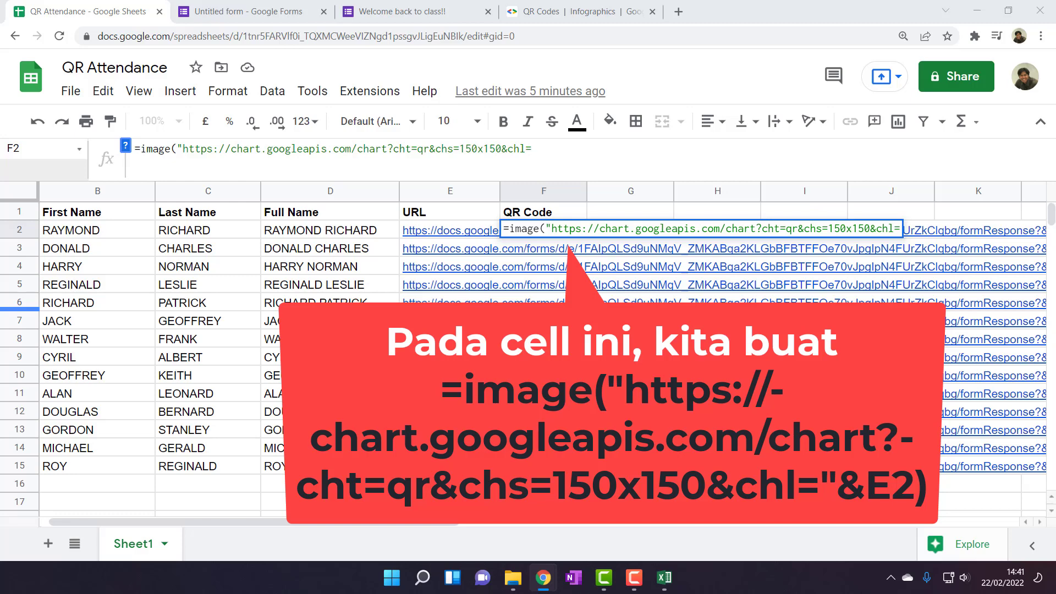
left_click(584, 145)
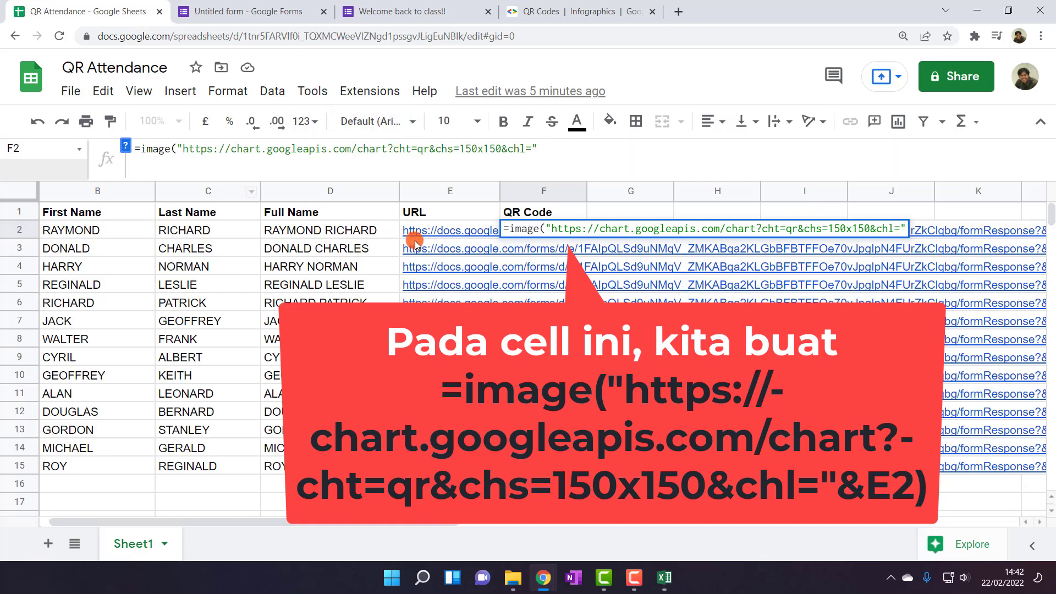
mouse_move(434, 235)
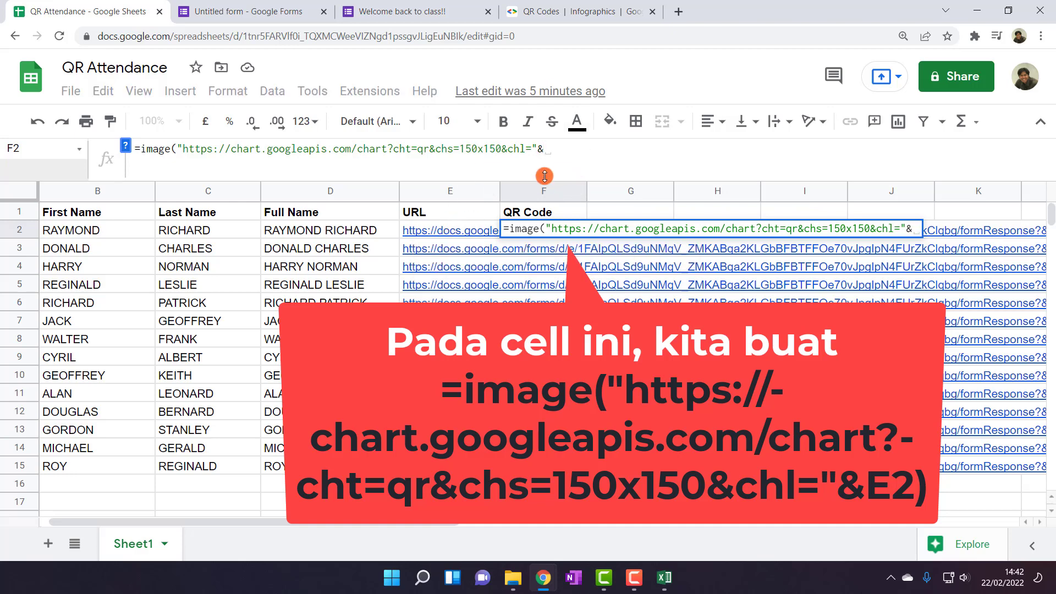
type("E2")
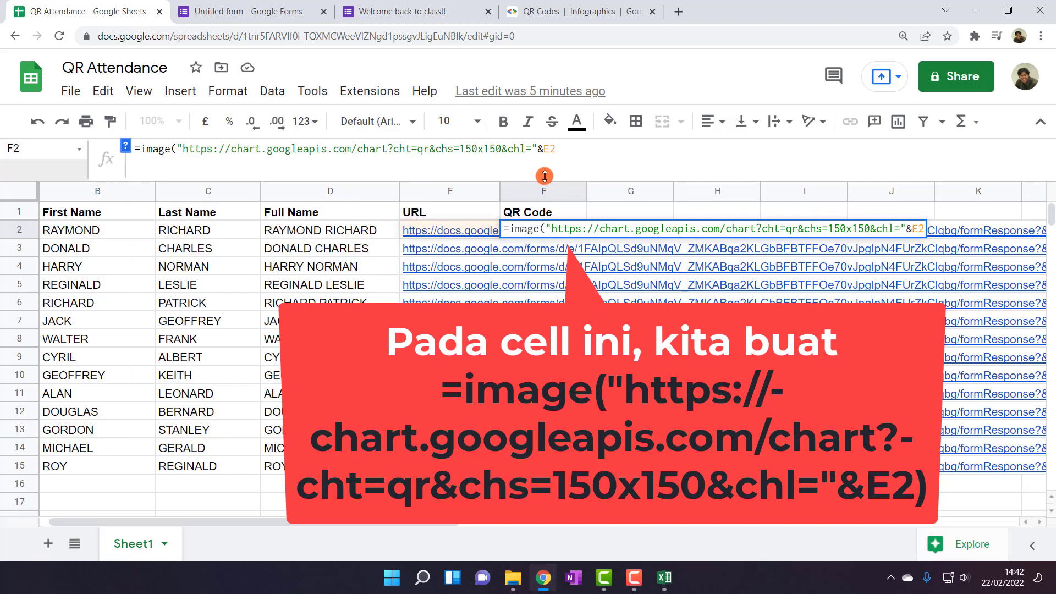
type(")")
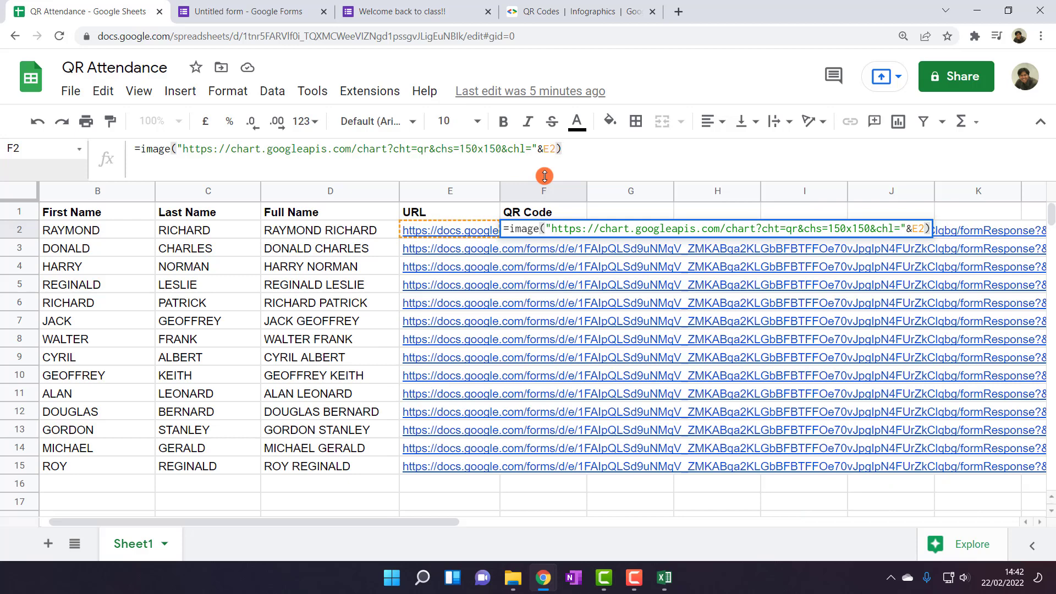
key("Return")
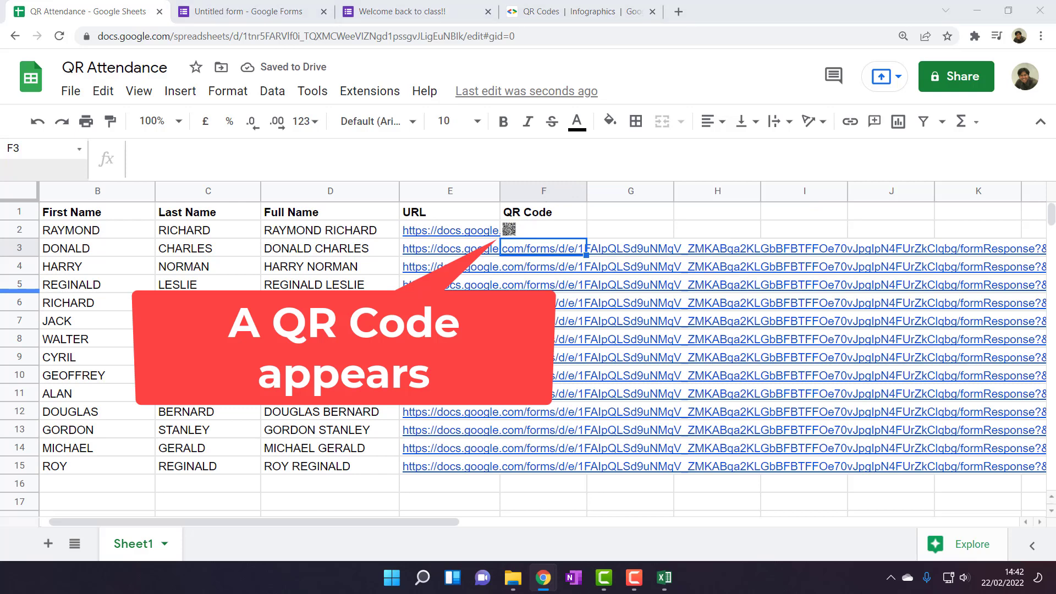
Centre the QR image in F2 and make row 2 taller
left_click(526, 234)
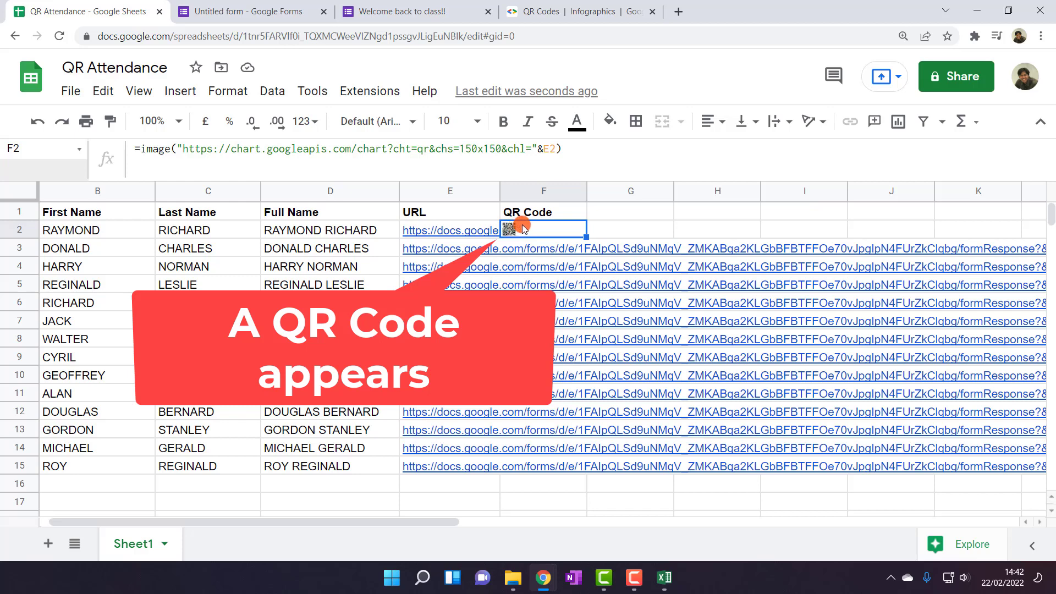
key("ctrl+shift+e")
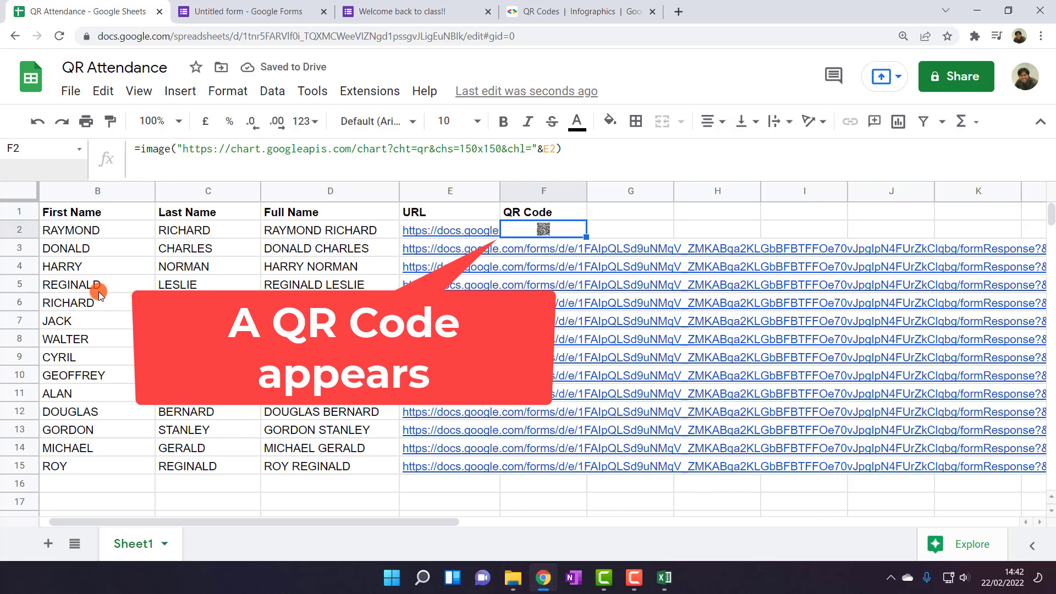
left_click_drag(22, 238, 24, 284)
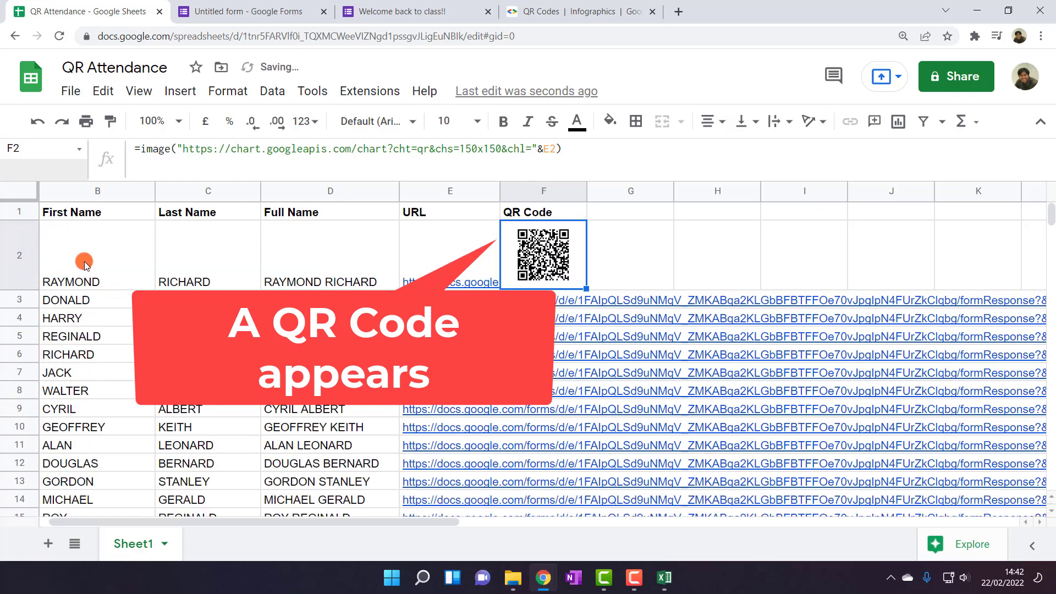
Top-align the student names and form URLs in columns B–E for all rows
left_click_drag(180, 279, 323, 355)
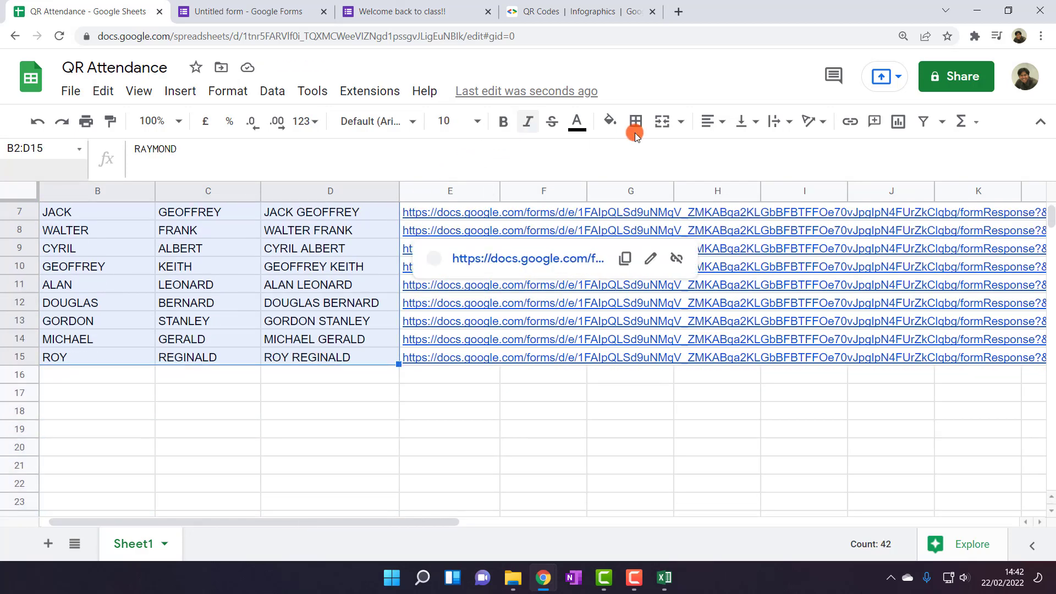
left_click(711, 123)
left_click(745, 119)
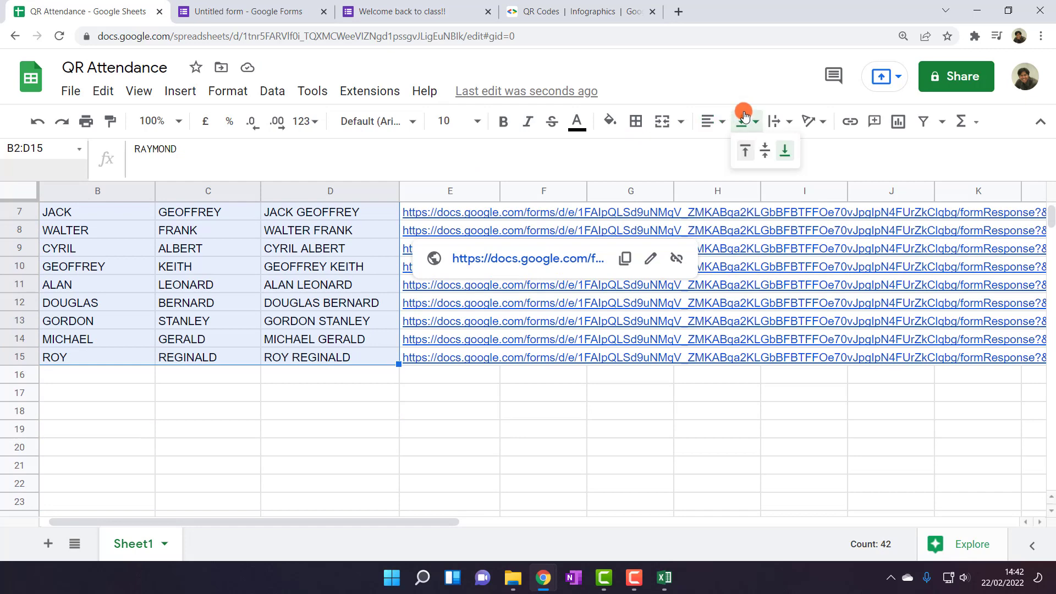
left_click(760, 152)
left_click(743, 121)
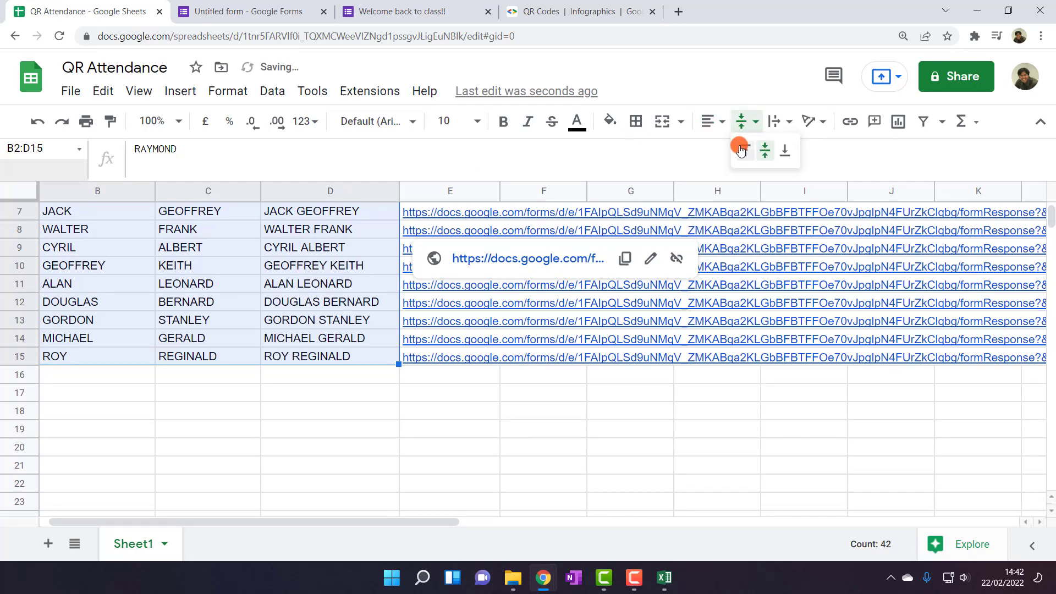
left_click(745, 150)
scroll(230, 318, "up", 3)
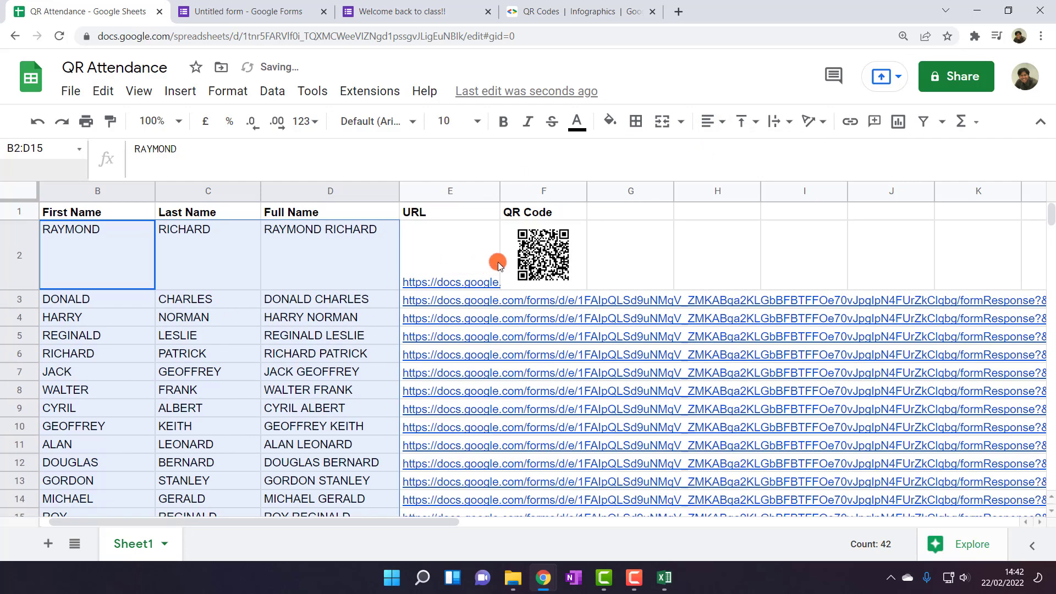
left_click_drag(136, 256, 431, 429)
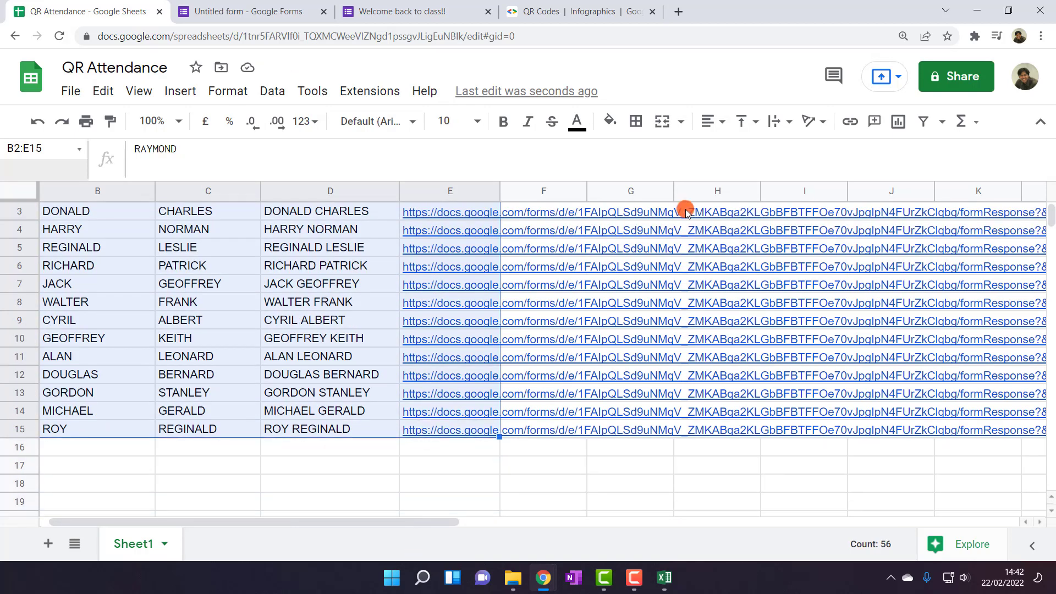
left_click(742, 121)
left_click(726, 150)
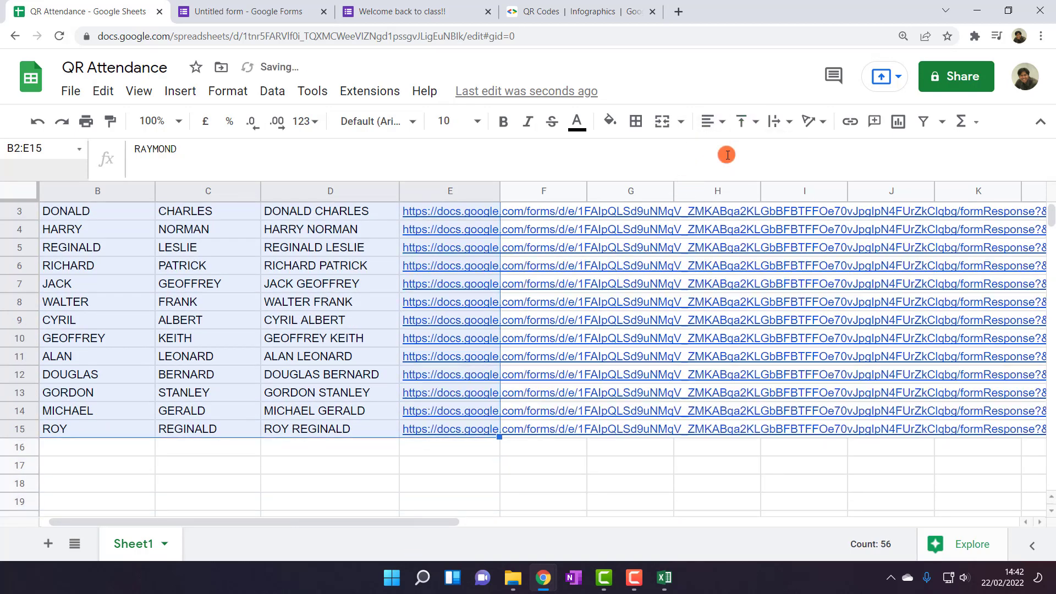
scroll(408, 367, "up", 2)
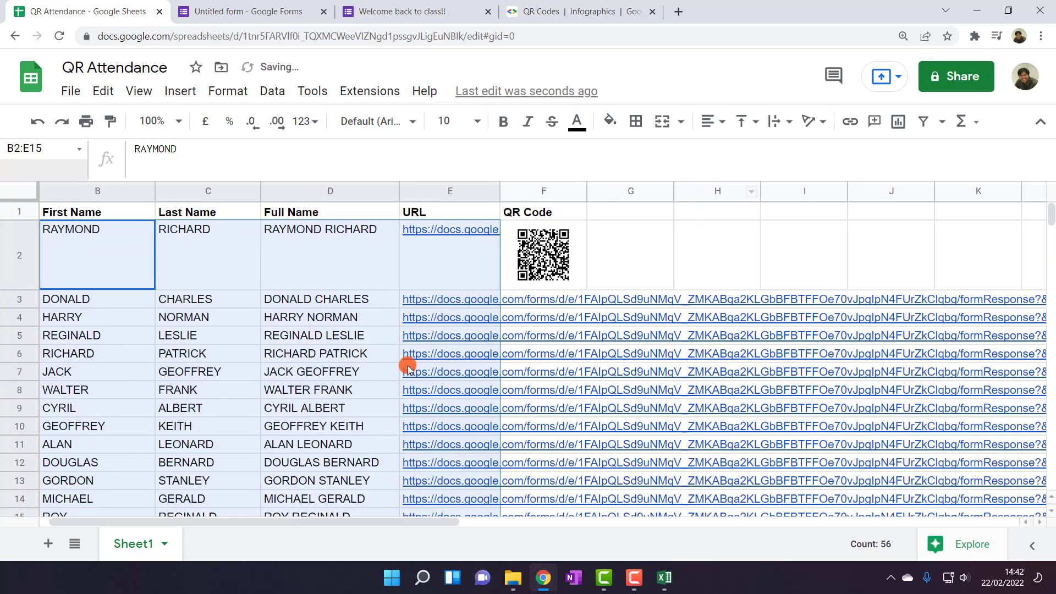
left_click(633, 246)
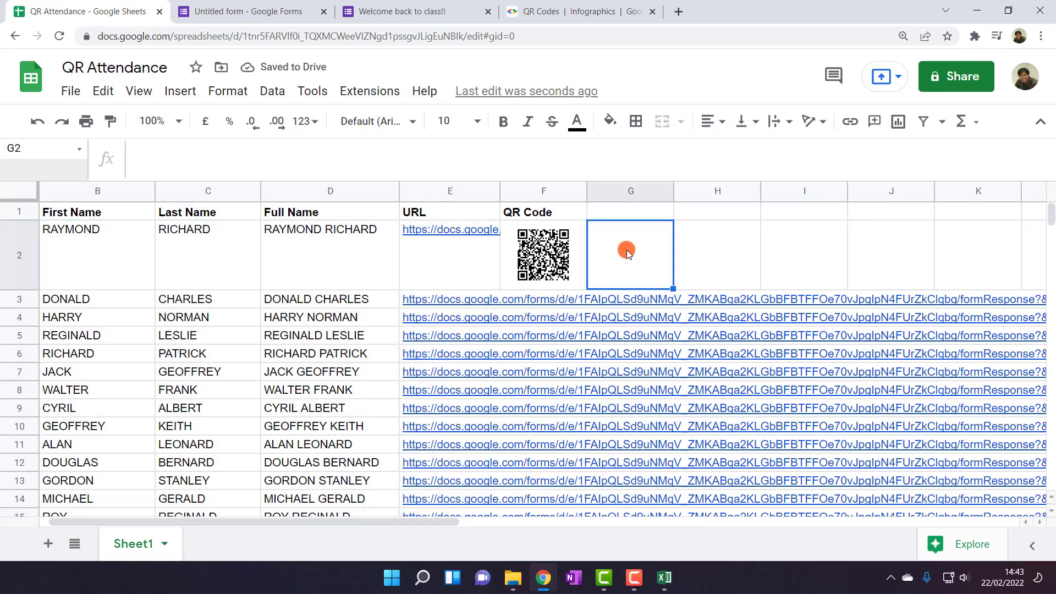
Widen column F so the QR code in F2 sits centred
left_click_drag(586, 191, 616, 195)
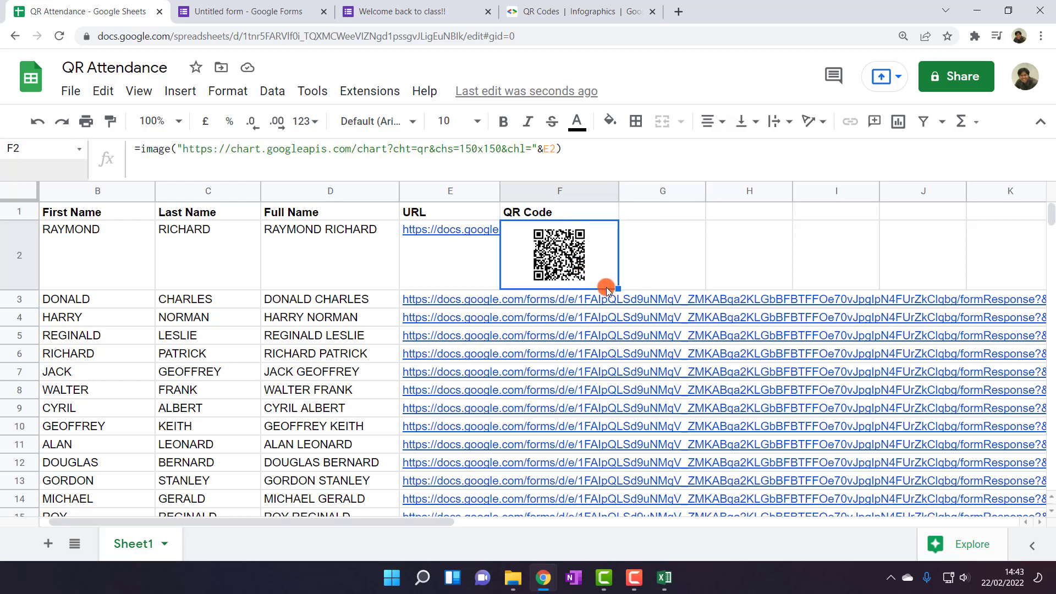
left_click(647, 253)
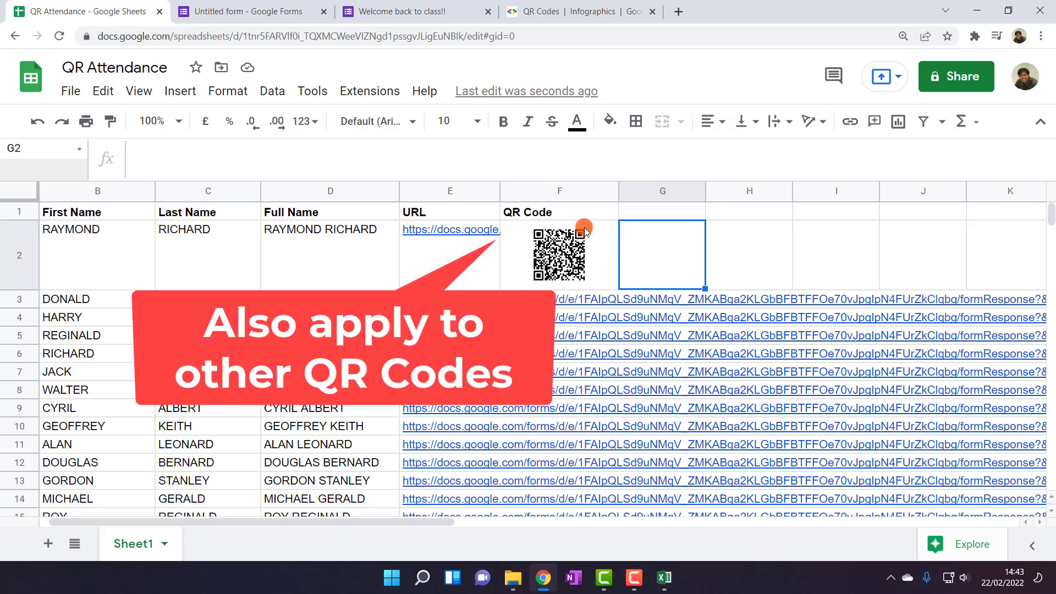
Fill the QR code formula from F2 down to F15
left_click(604, 271)
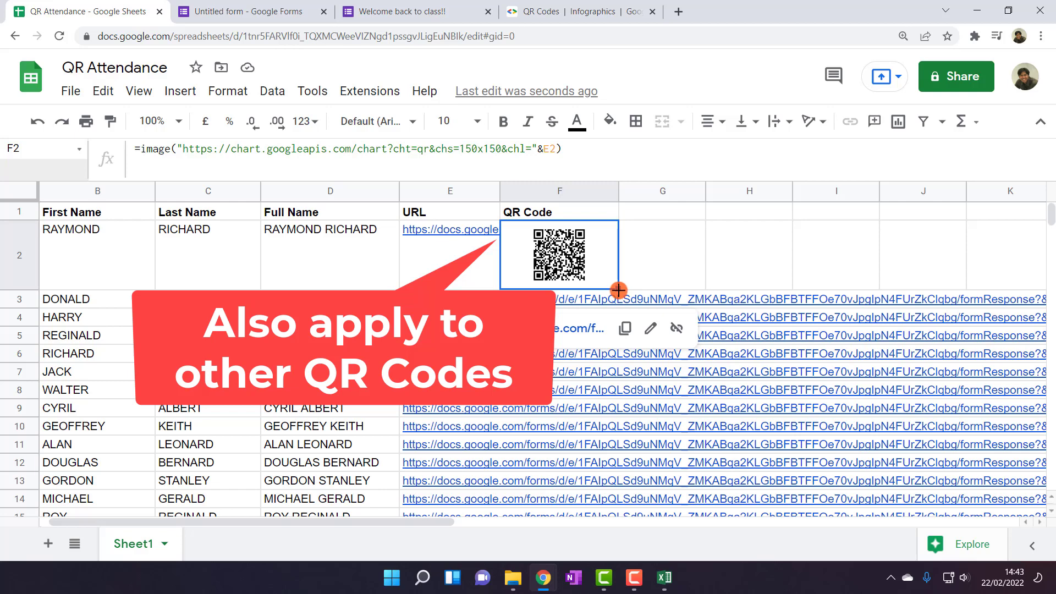
left_click_drag(618, 289, 596, 498)
scroll(627, 445, "down", 2)
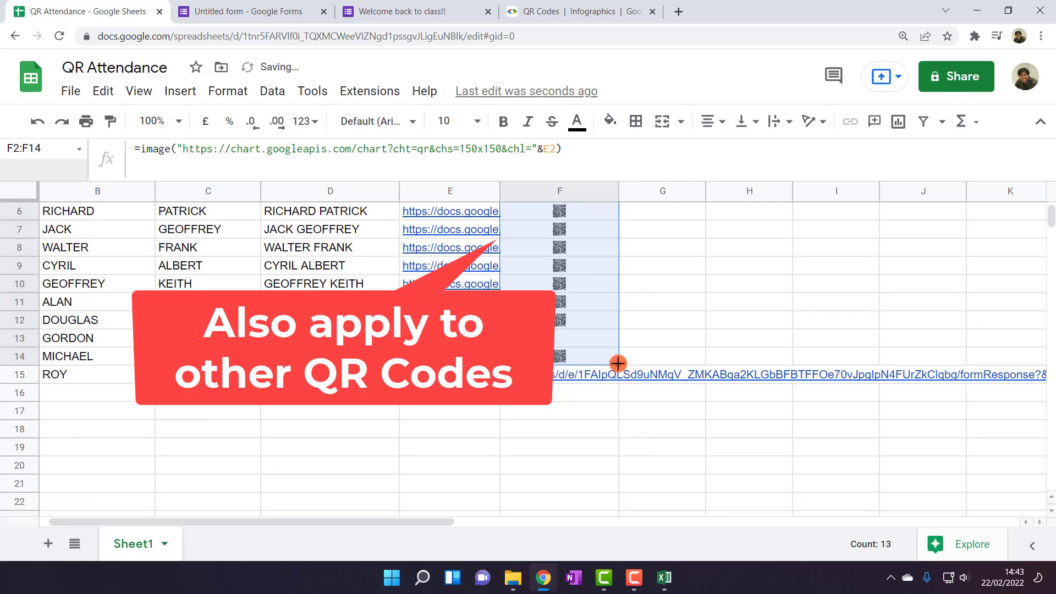
left_click_drag(618, 363, 617, 382)
scroll(643, 315, "up", 2)
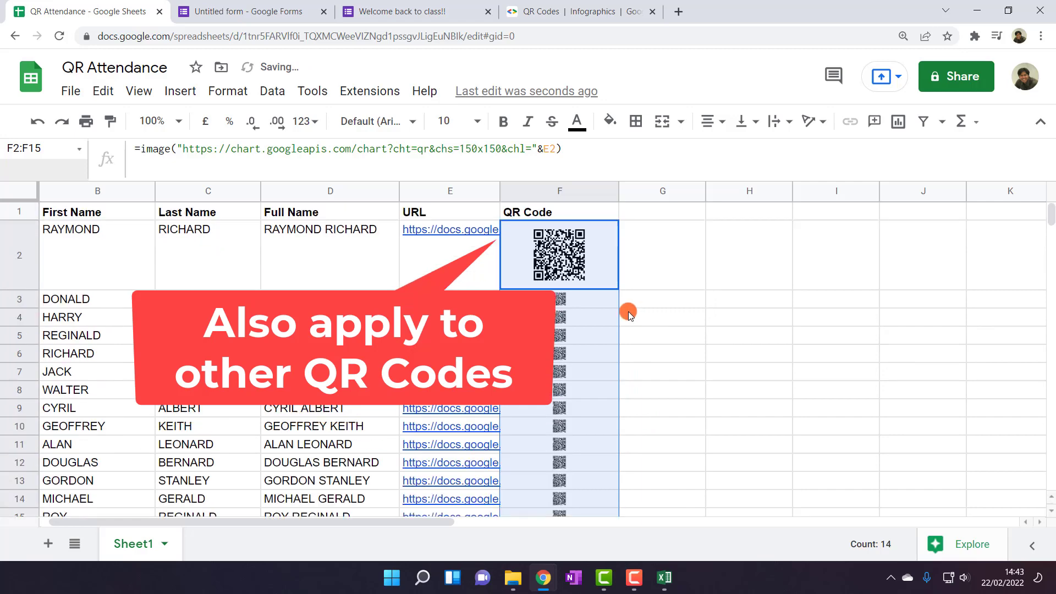
Make student rows 2–15 taller so the QR codes display larger
left_click_drag(22, 254, 48, 344)
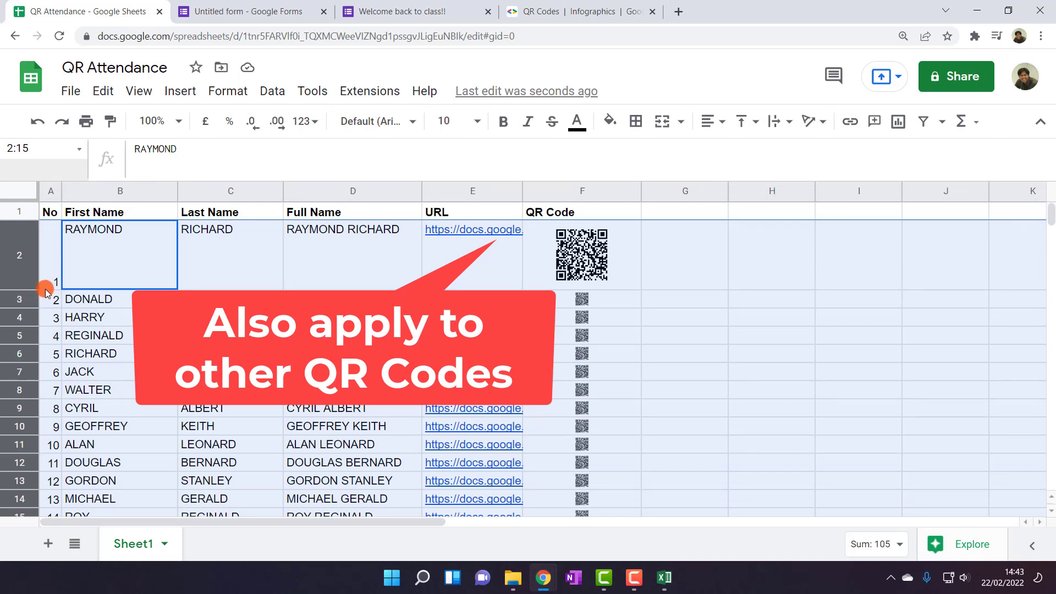
left_click_drag(30, 287, 32, 302)
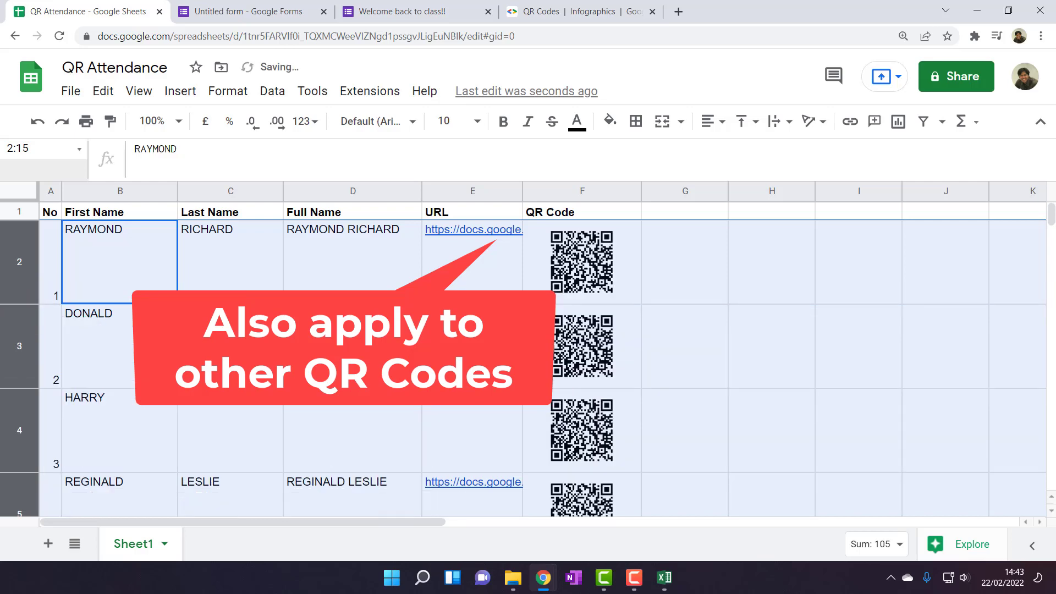
left_click(692, 361)
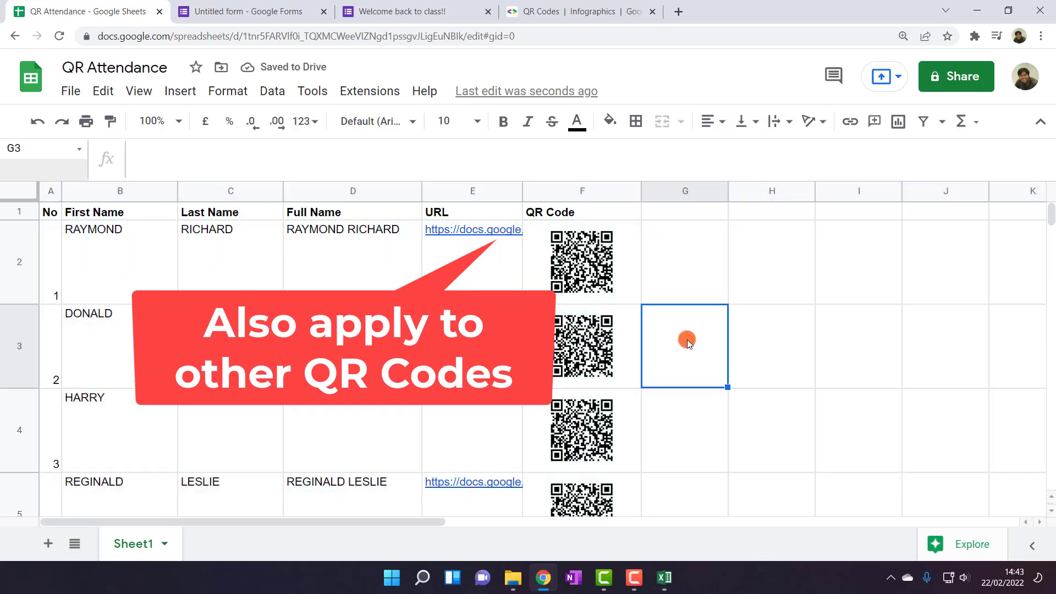
scroll(581, 336, "down", 6)
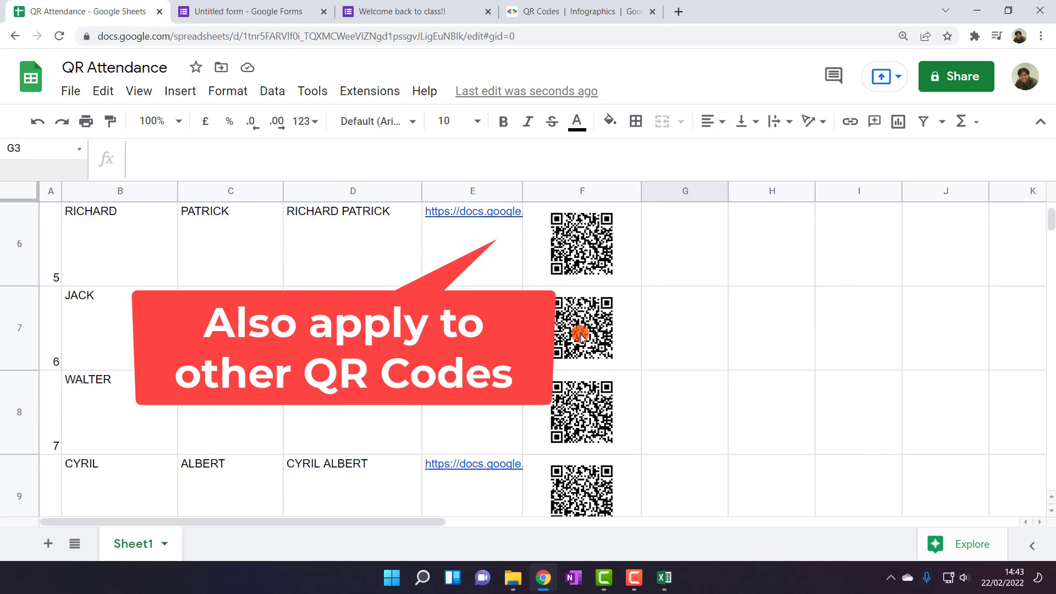
scroll(579, 330, "down", 1)
scroll(578, 330, "up", 6)
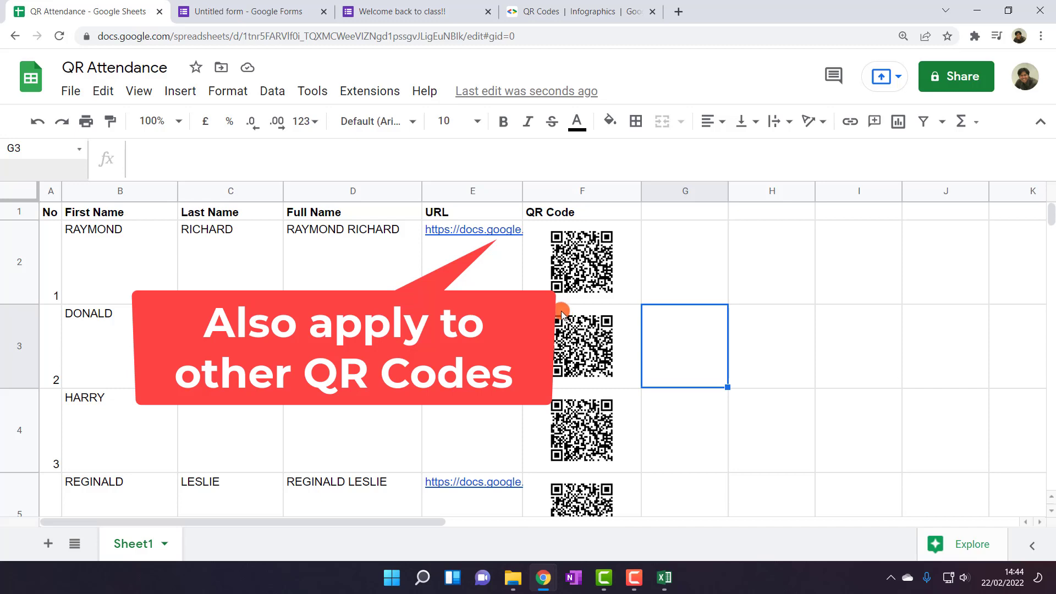
Review the form's responses summary and the prefilled attendance form
left_click(252, 6)
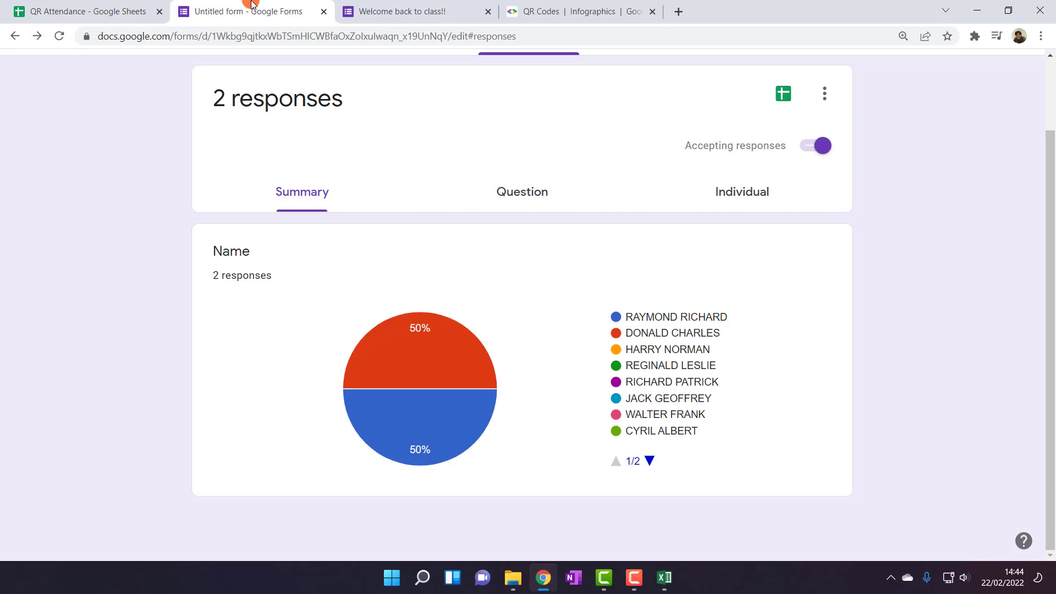
left_click(398, 3)
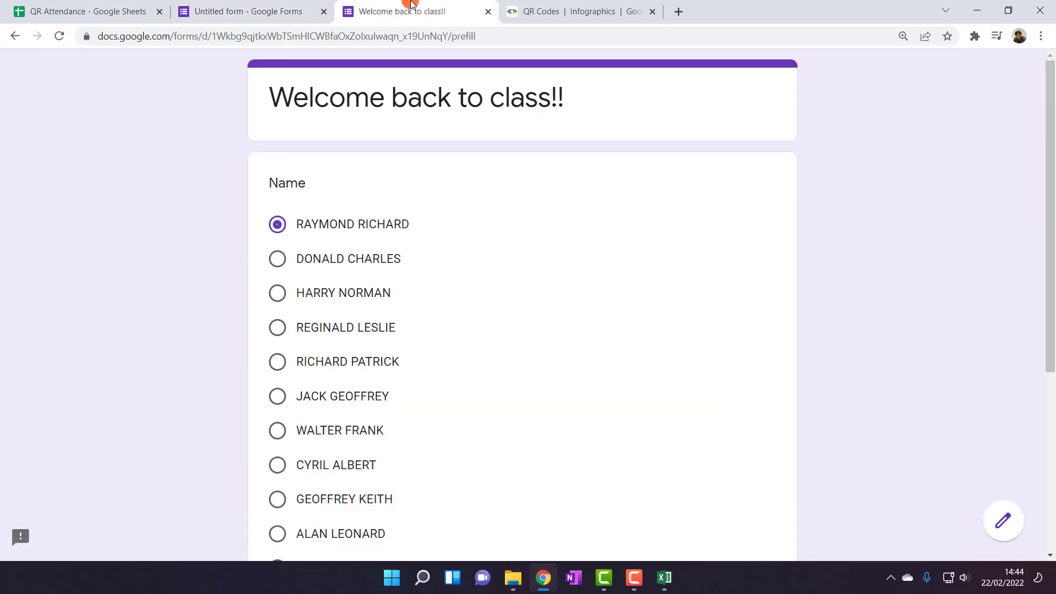
left_click(116, 4)
left_click(193, 5)
scroll(509, 242, "up", 2)
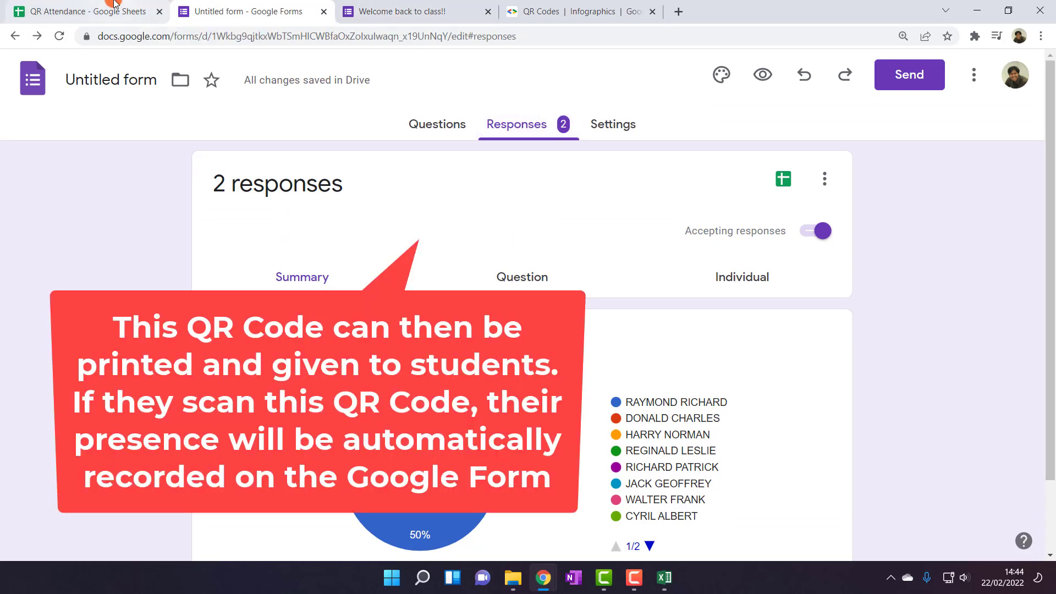
left_click(88, 11)
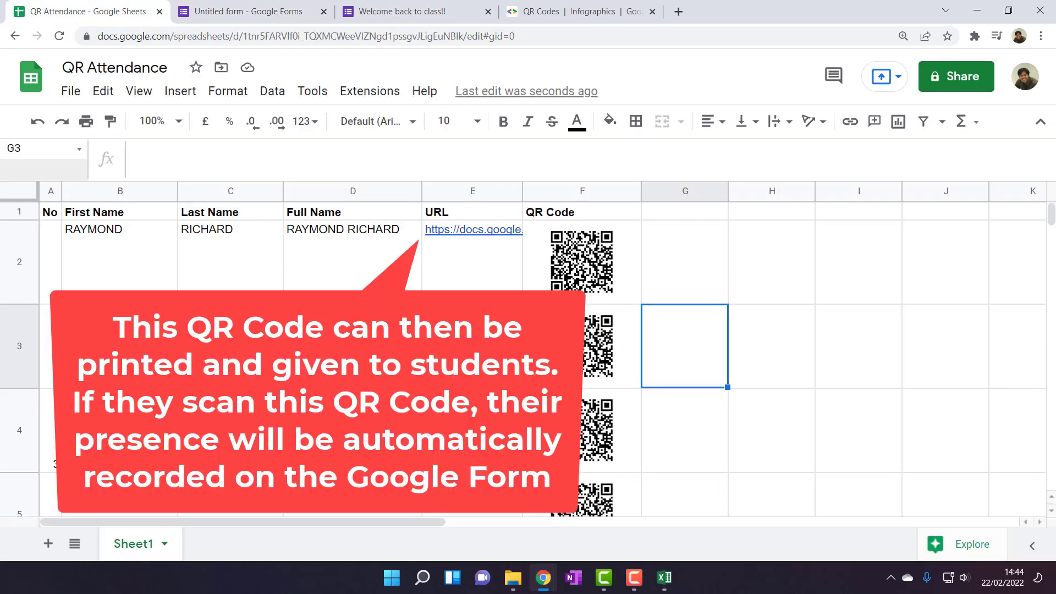
Submit attendance through the E4 form link and check the responses summary
left_click(472, 430)
left_click(602, 492)
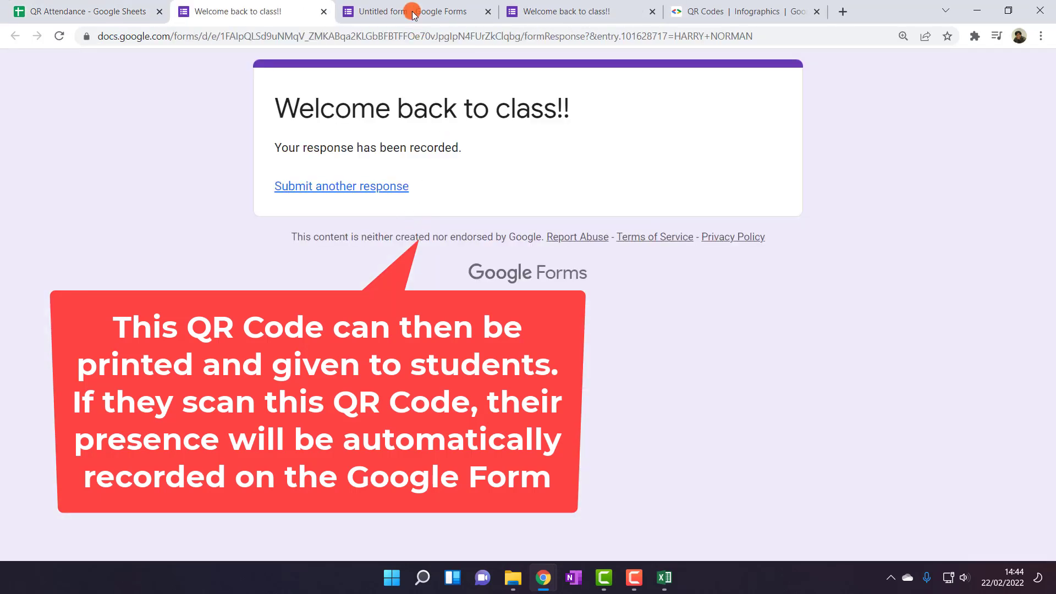
left_click(414, 13)
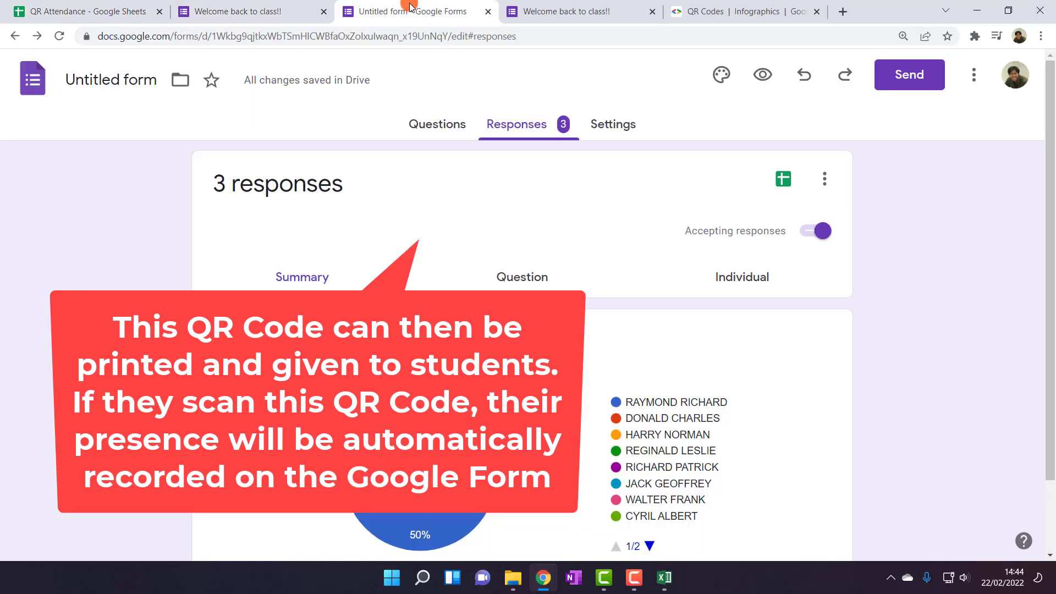
left_click(521, 131)
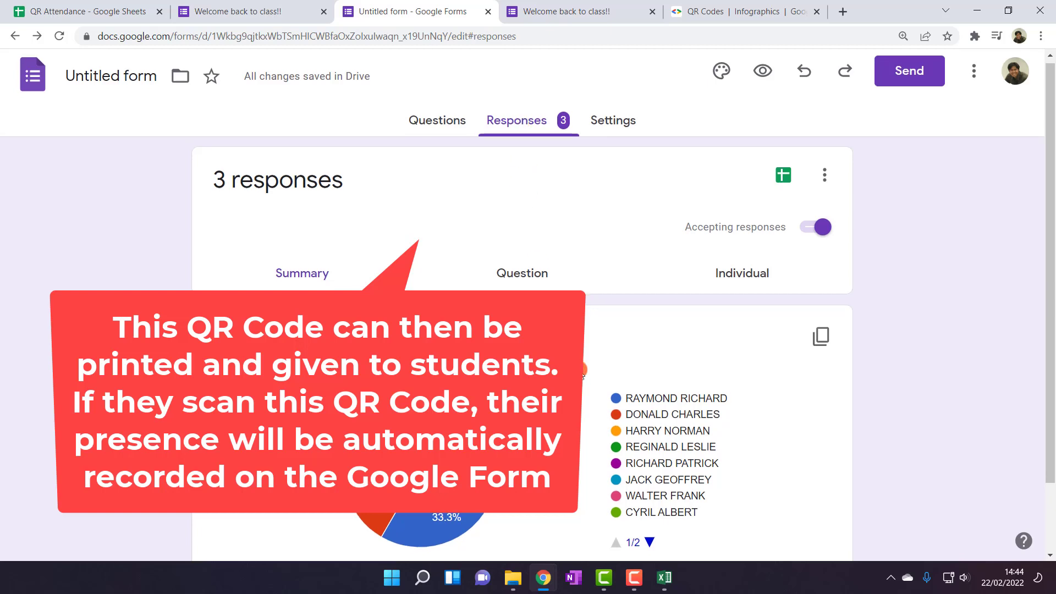
scroll(582, 374, "down", 1)
scroll(582, 376, "down", 1)
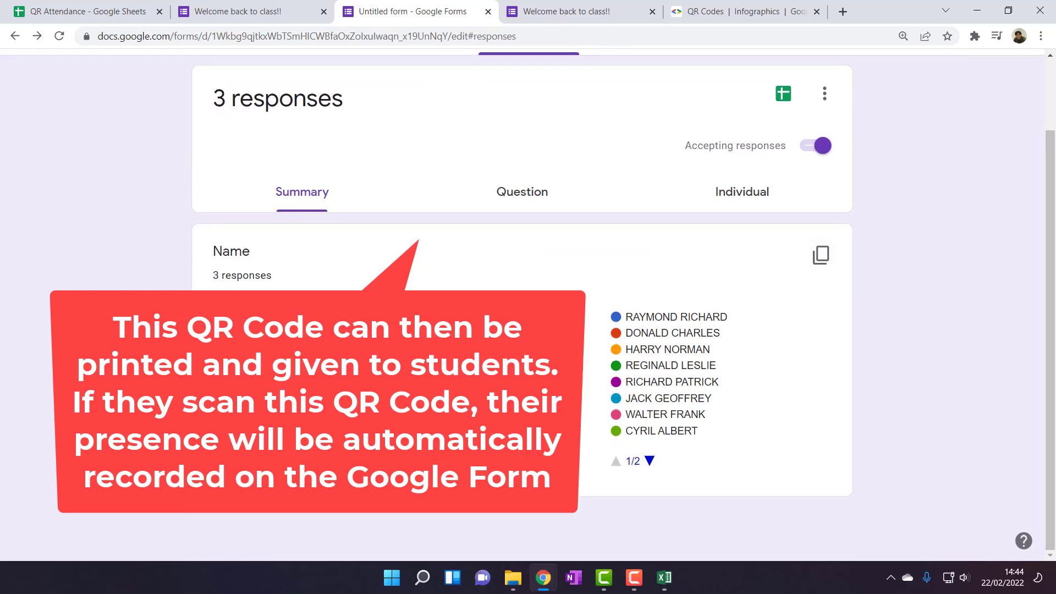
Submit attendance through the E7 form link and close the extra submitted-form pages
left_click(110, 10)
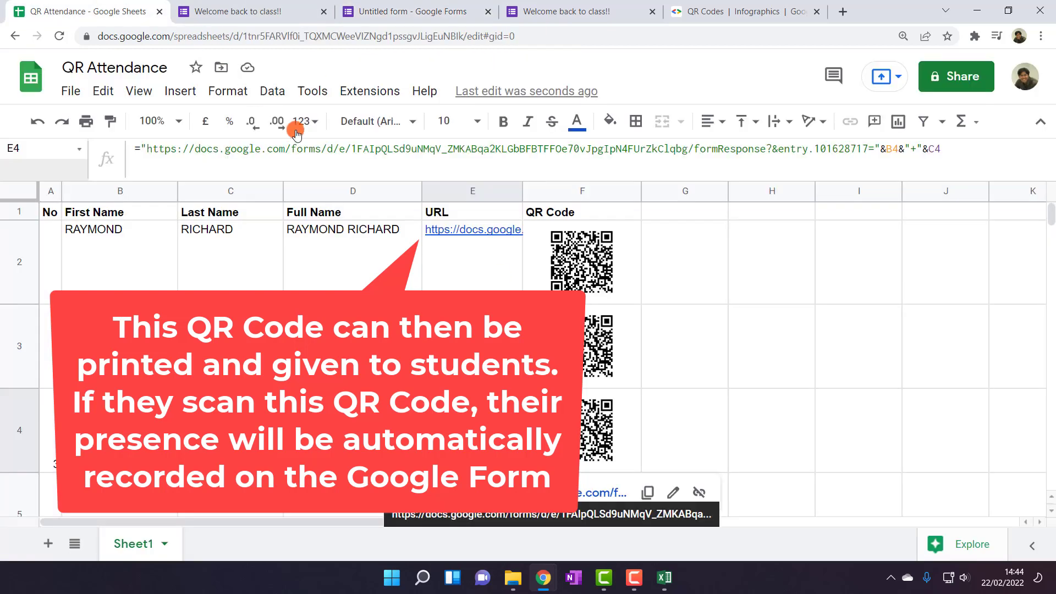
scroll(583, 397, "down", 3)
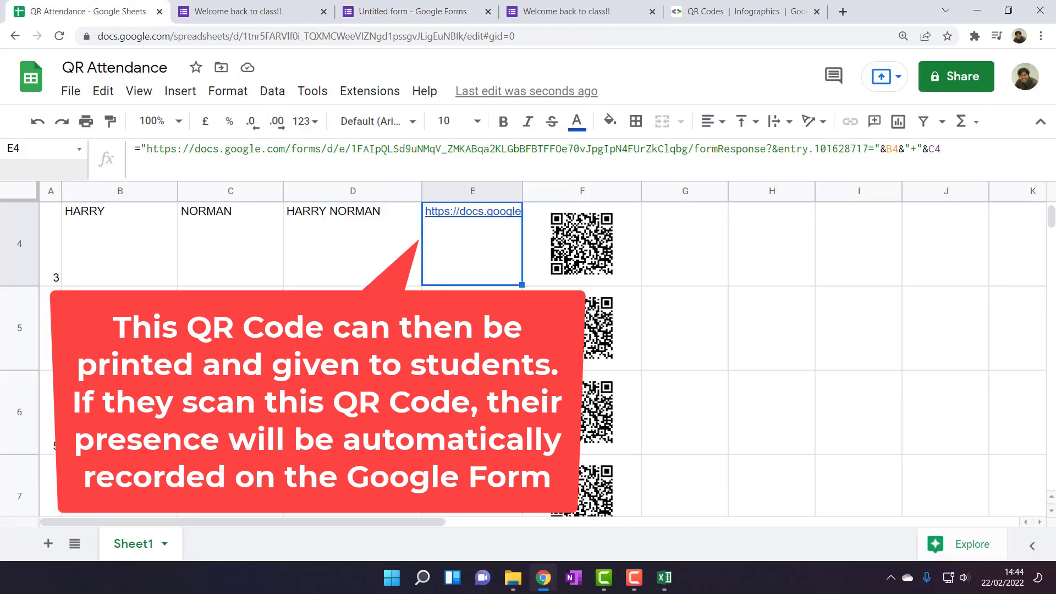
left_click(472, 484)
left_click(604, 434)
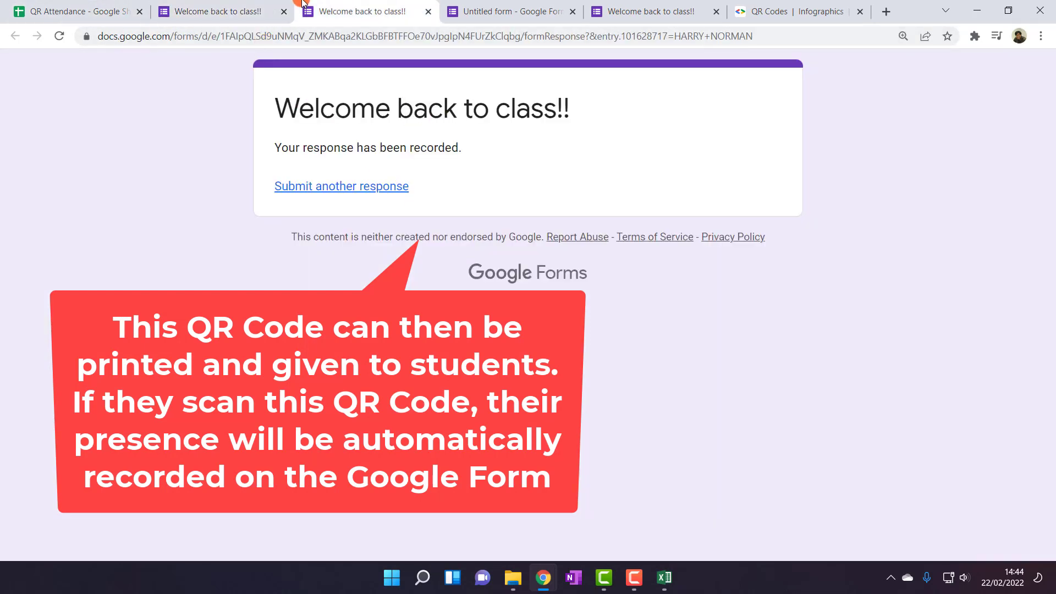
left_click(83, 11)
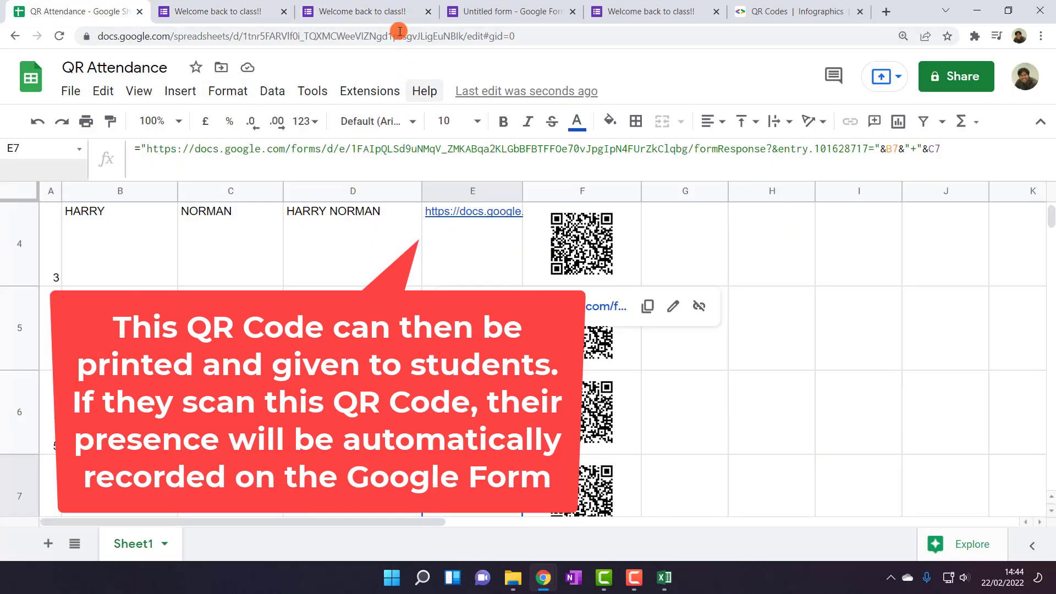
left_click(375, 13)
left_click(194, 5)
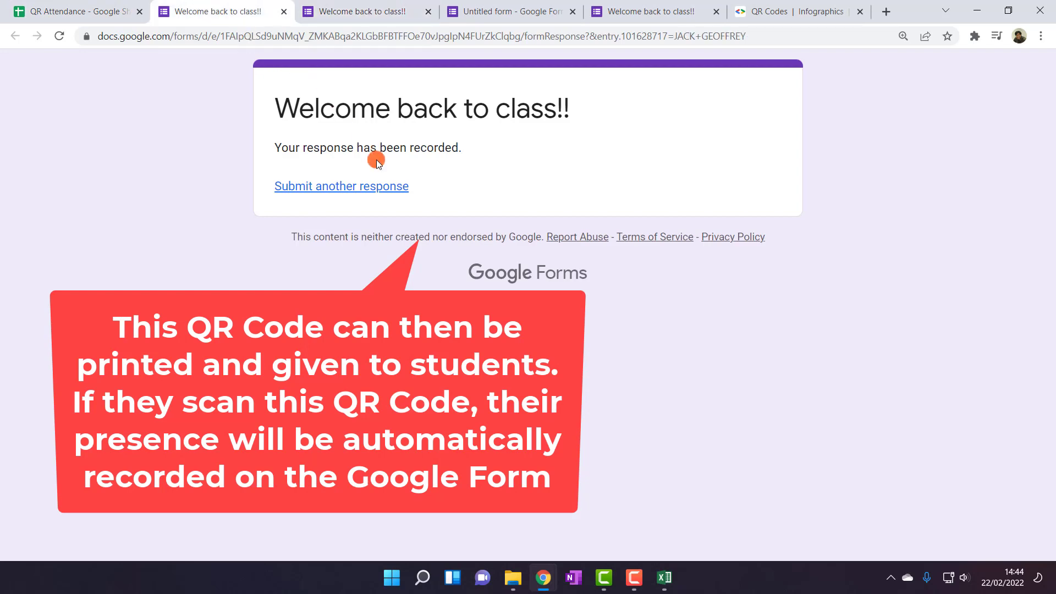
left_click(281, 12)
left_click(281, 13)
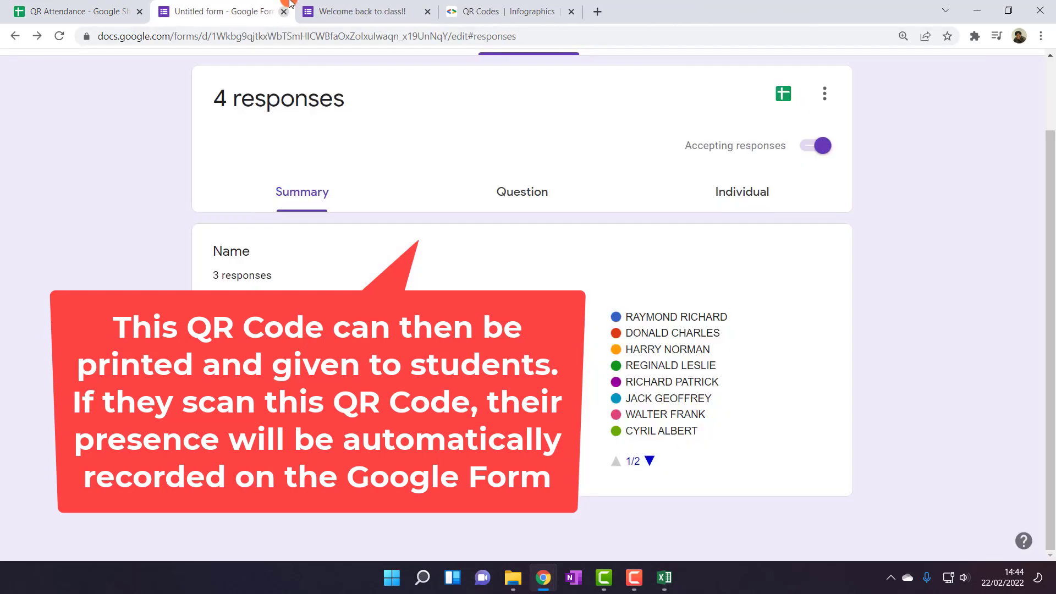
Show the 4-response summary and link it to a new 'Untitled form (Responses)' spreadsheet
left_click(522, 134)
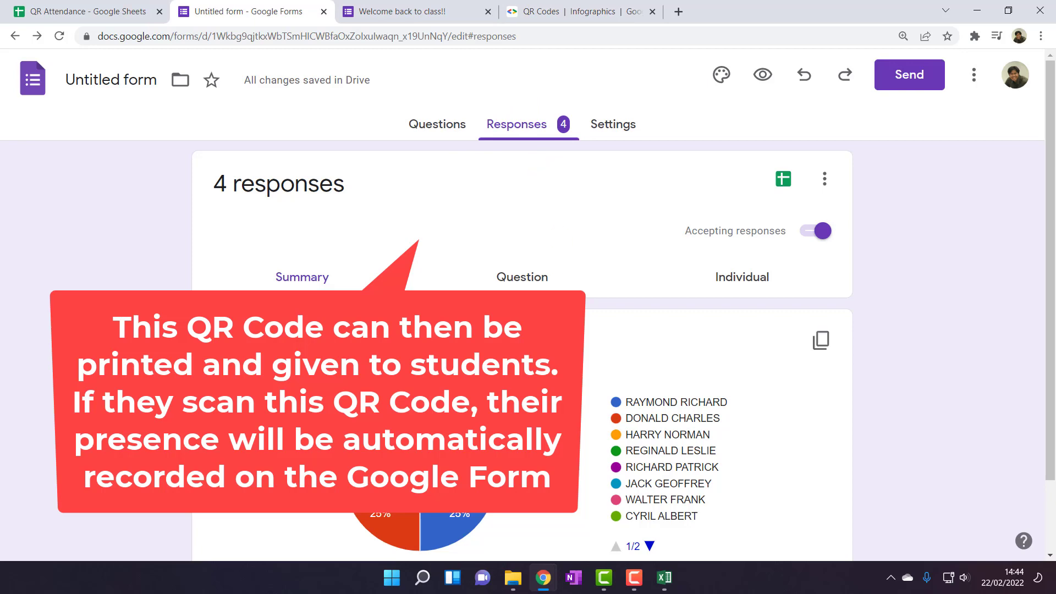
scroll(537, 171, "down", 2)
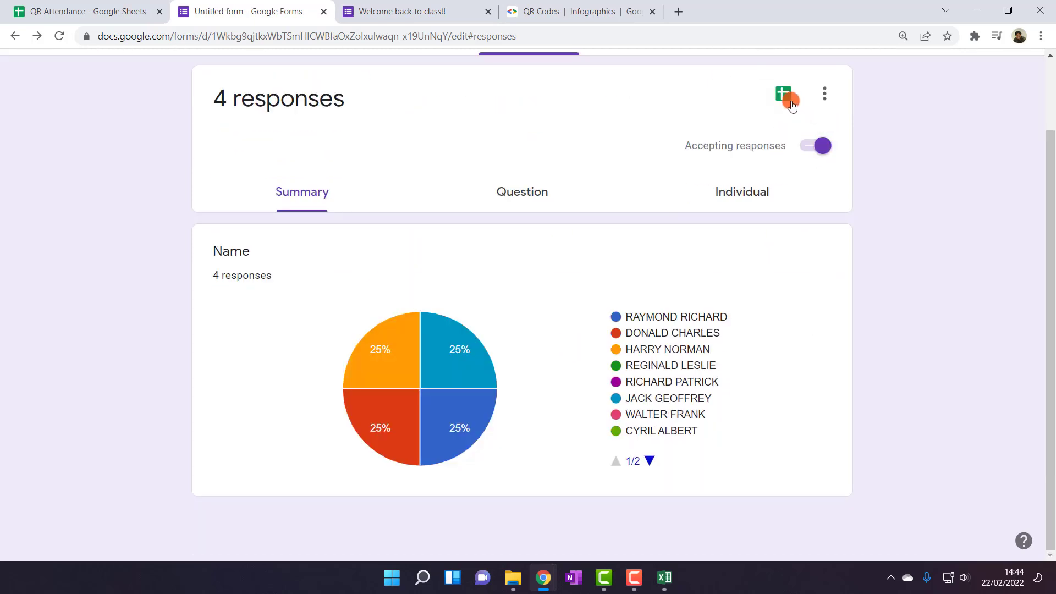
left_click(783, 94)
left_click(437, 74)
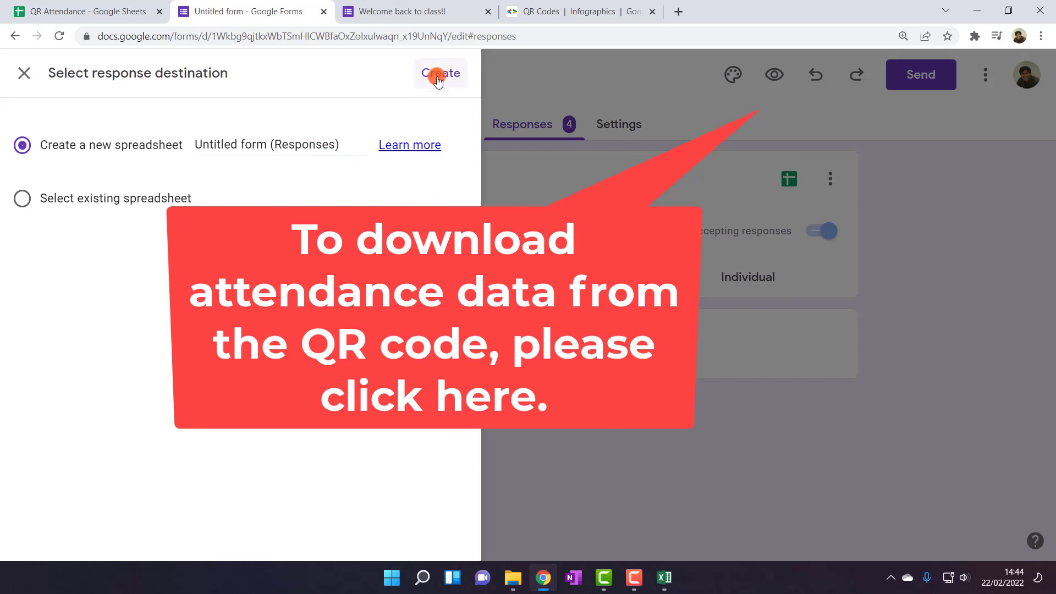